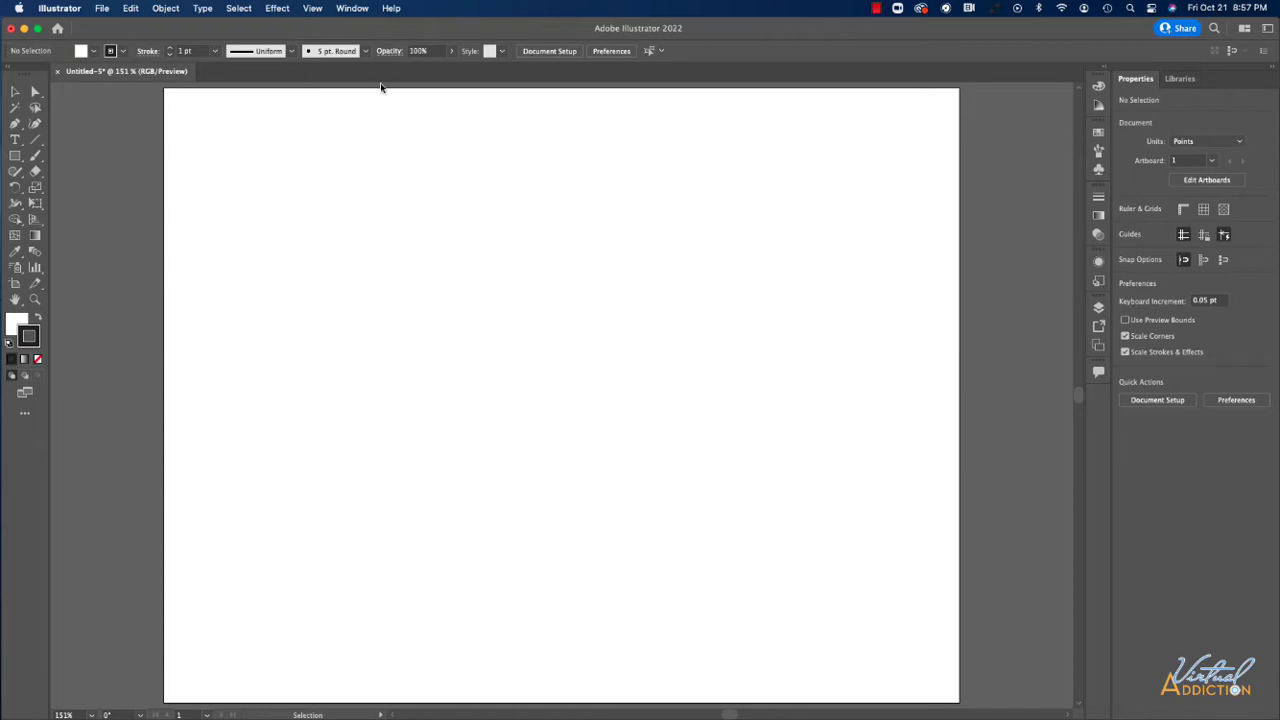
# - Show the grid and draw a closed two-peaked shape of straight Pen segments near the artboard's upper-left corner, about 216 pt wide and 144 pt high
pyautogui.click(313, 9)
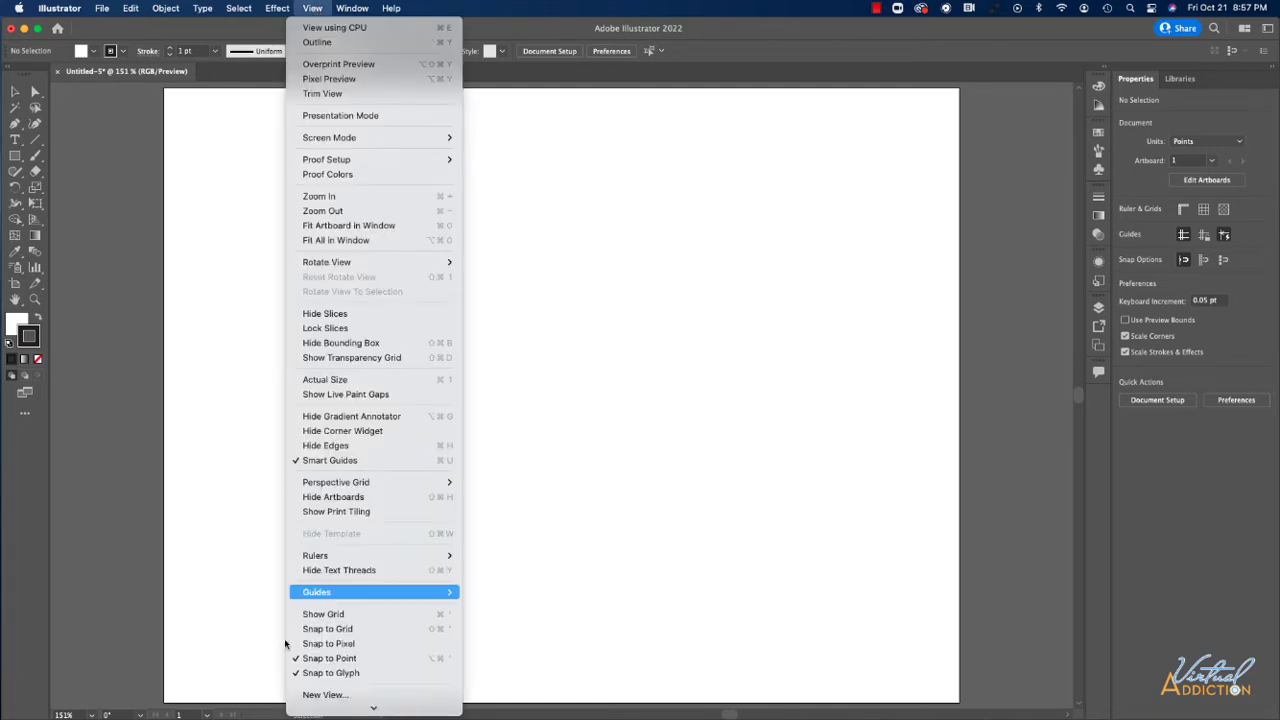
pyautogui.click(447, 618)
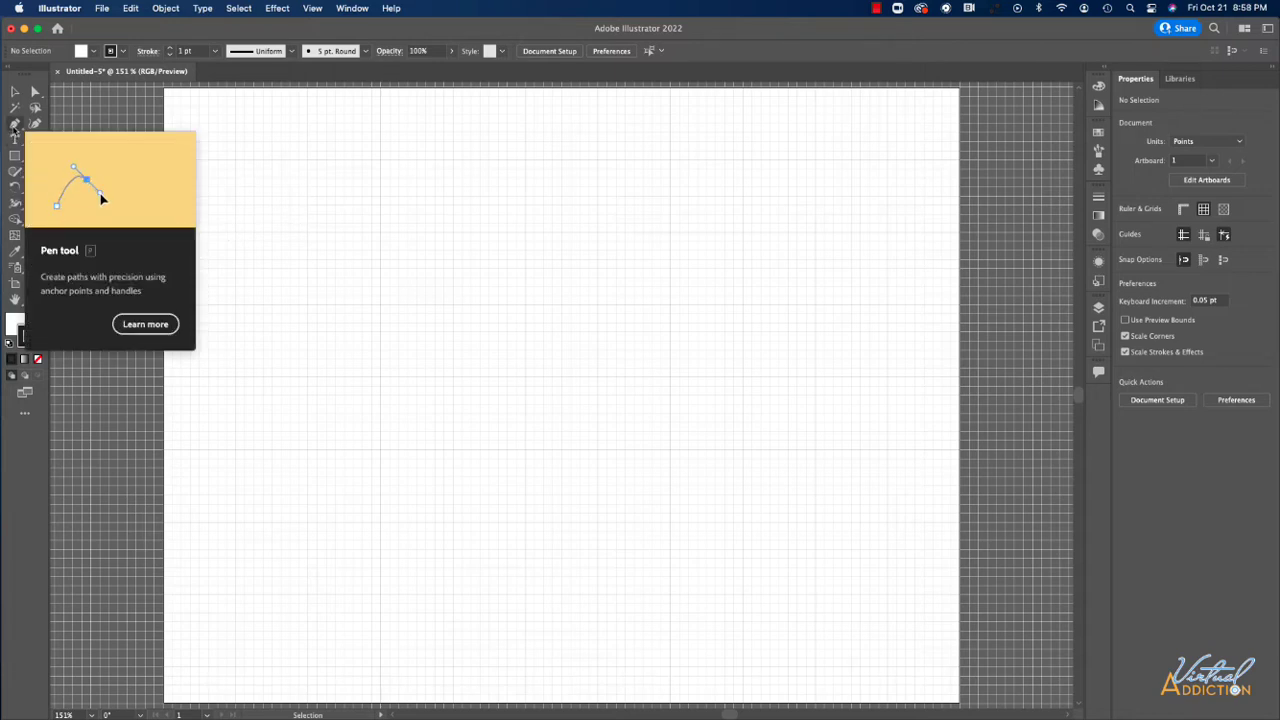
pyautogui.click(15, 124)
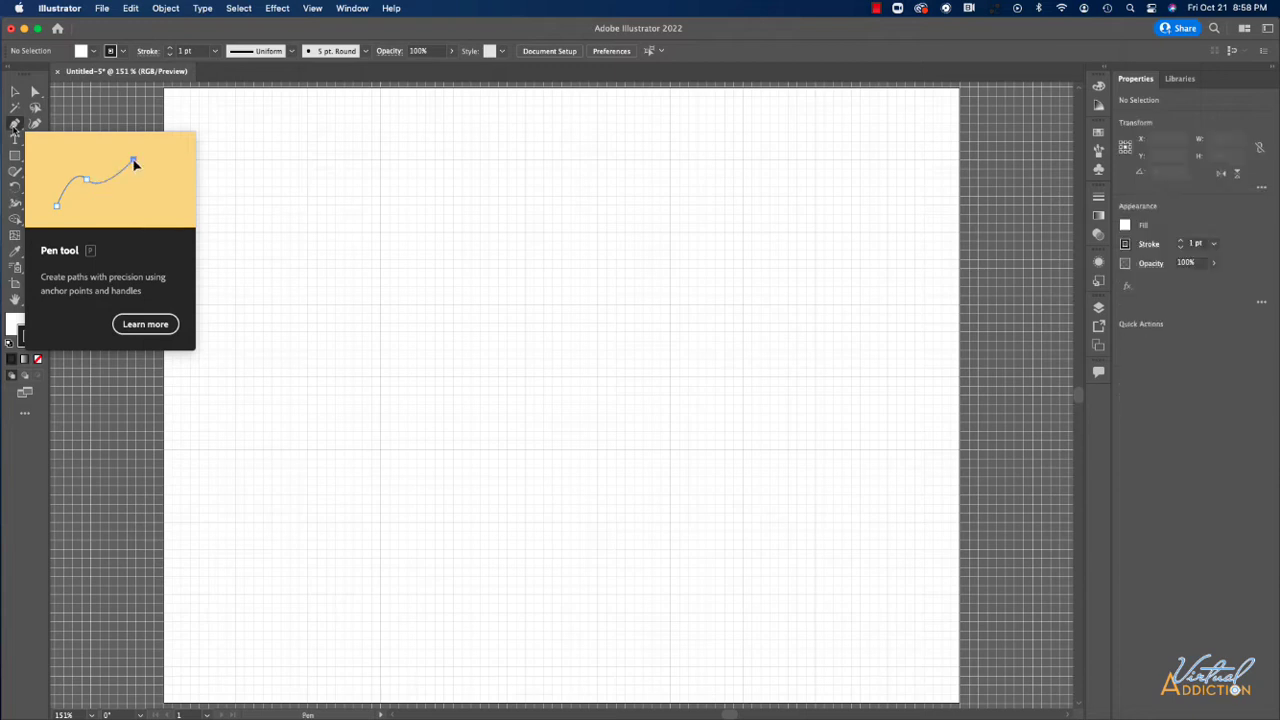
pyautogui.click(237, 233)
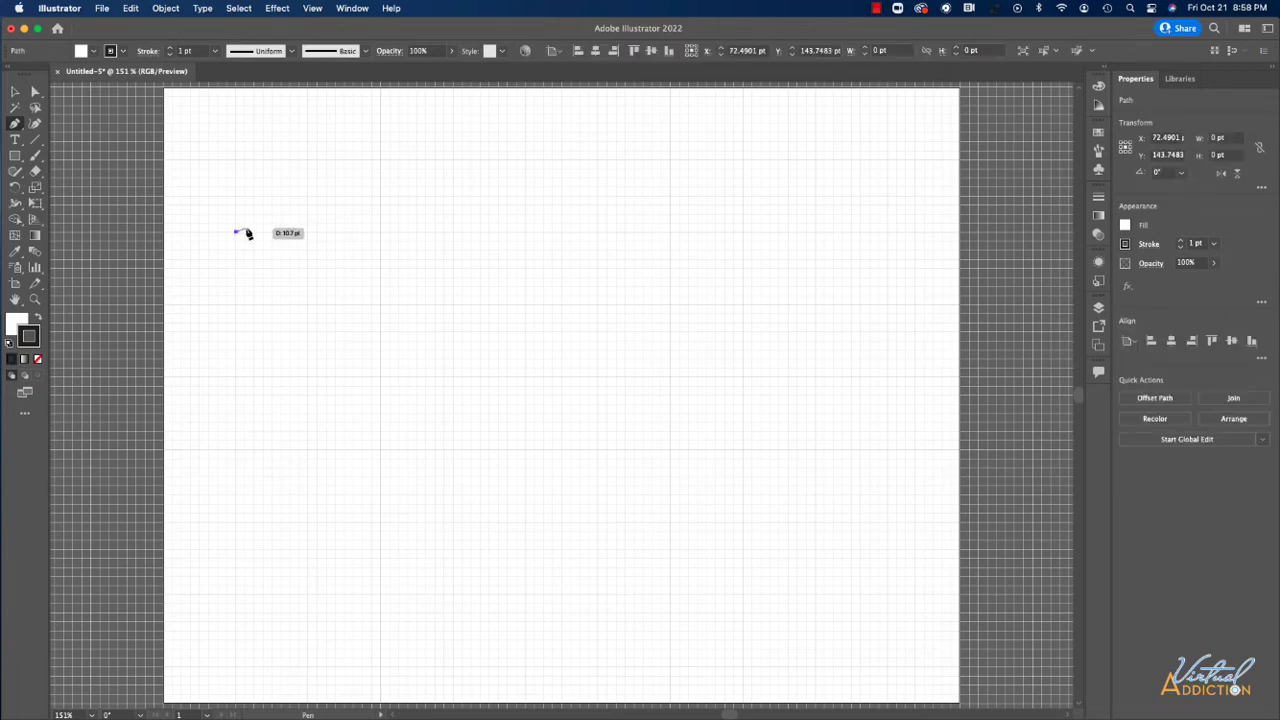
pyautogui.moveTo(248, 234); pyautogui.dragTo(285, 192)
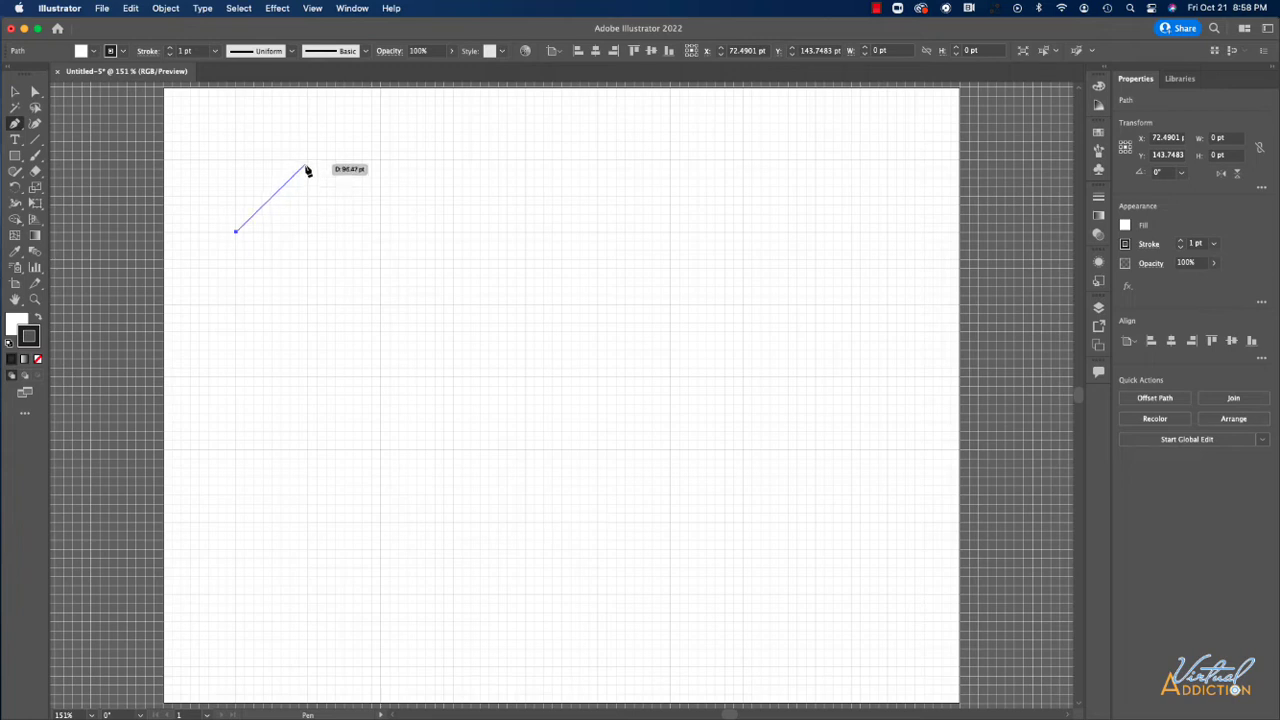
pyautogui.click(307, 161)
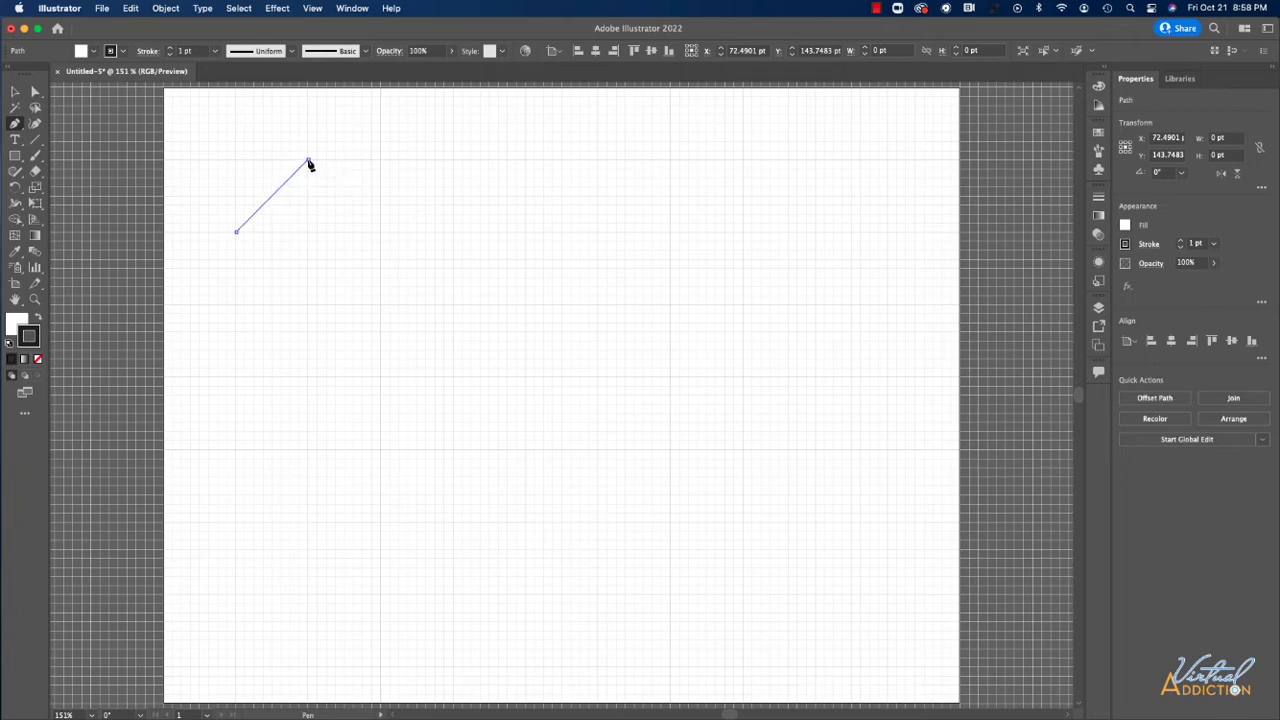
pyautogui.click(381, 233)
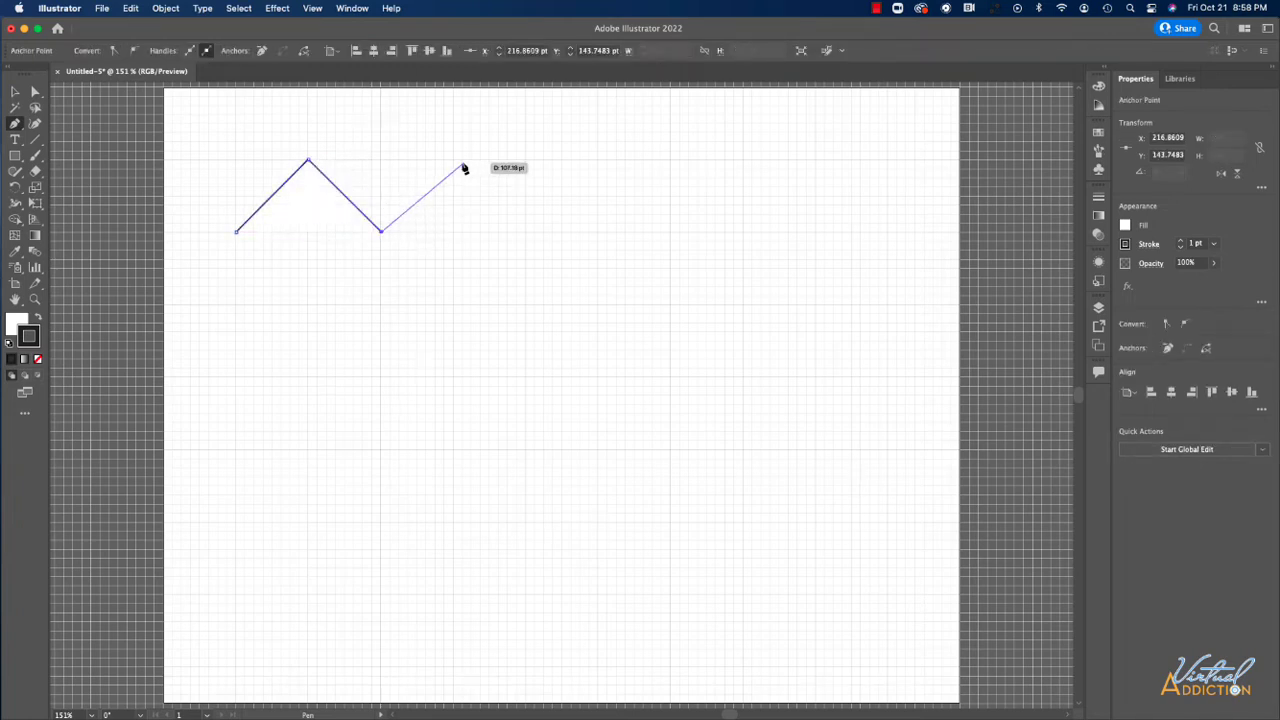
pyautogui.click(453, 161)
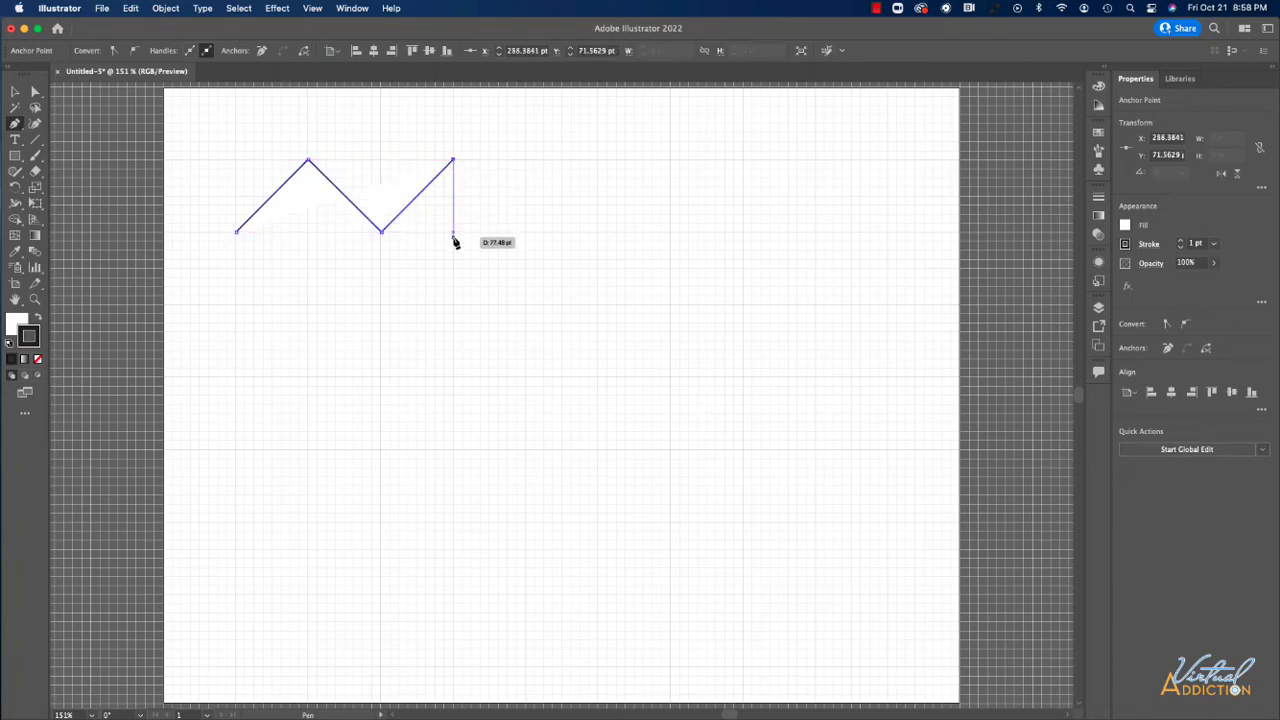
pyautogui.click(453, 304)
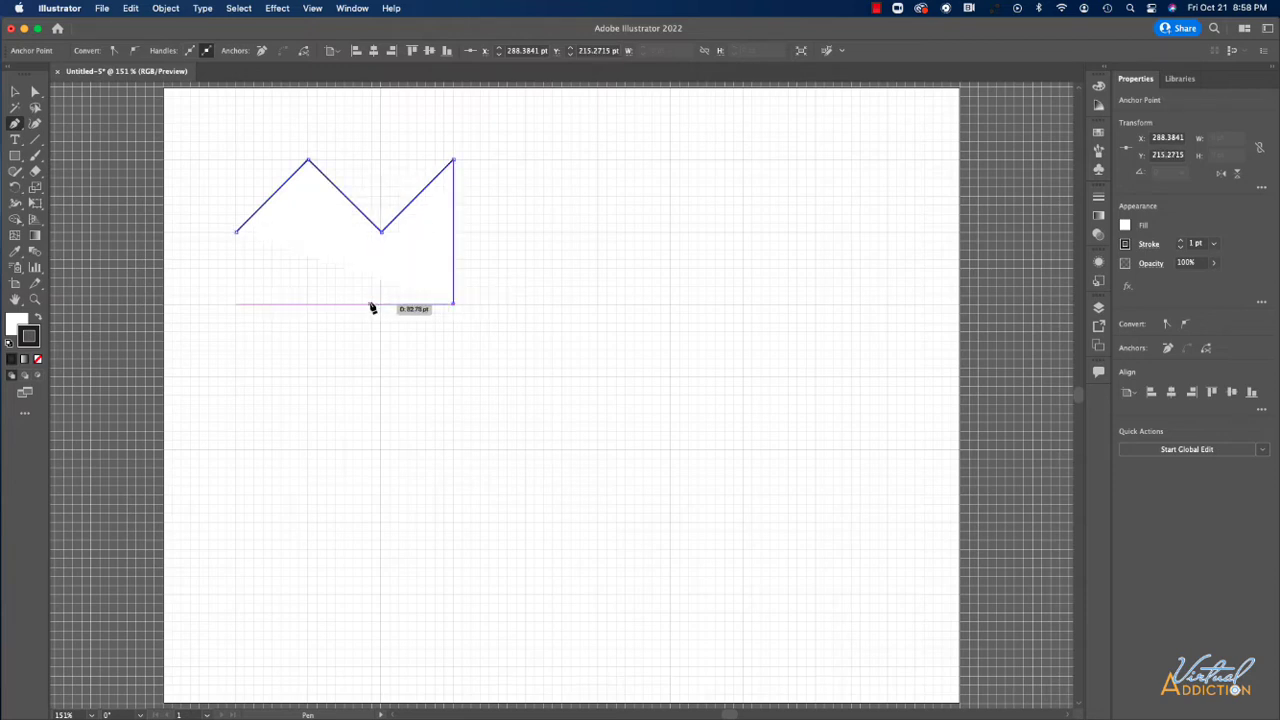
pyautogui.click(237, 304)
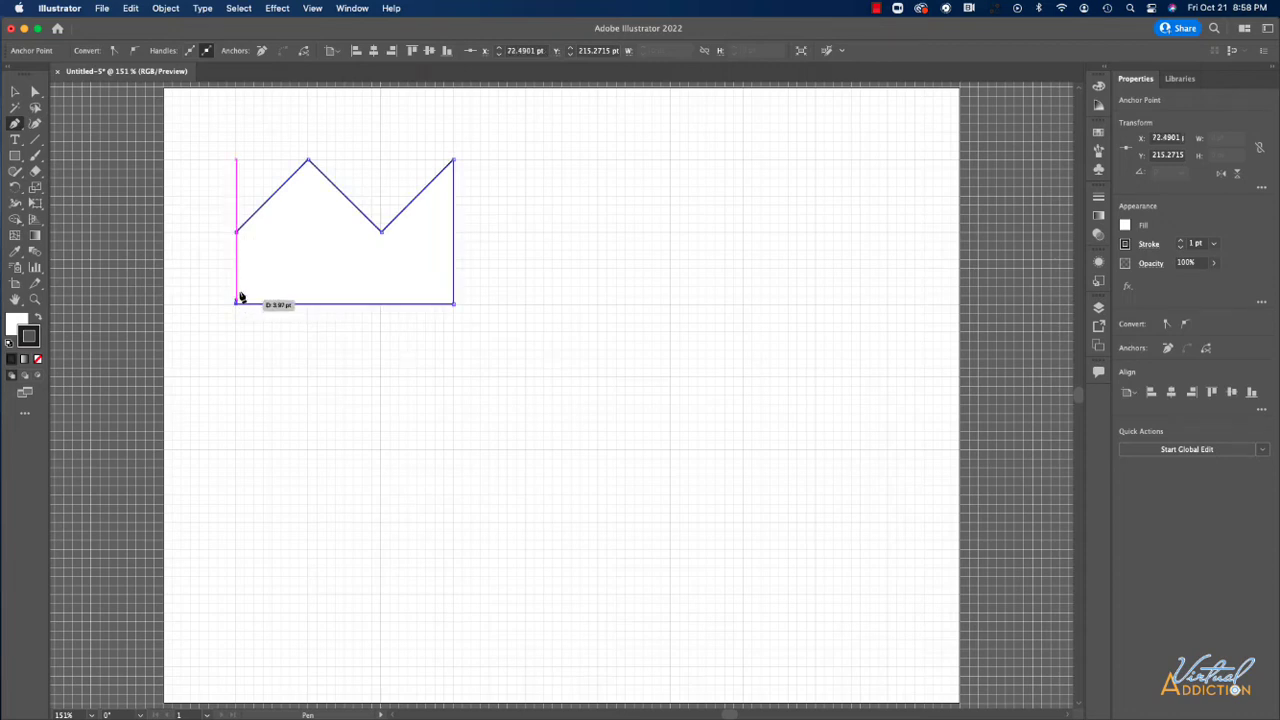
pyautogui.click(237, 233)
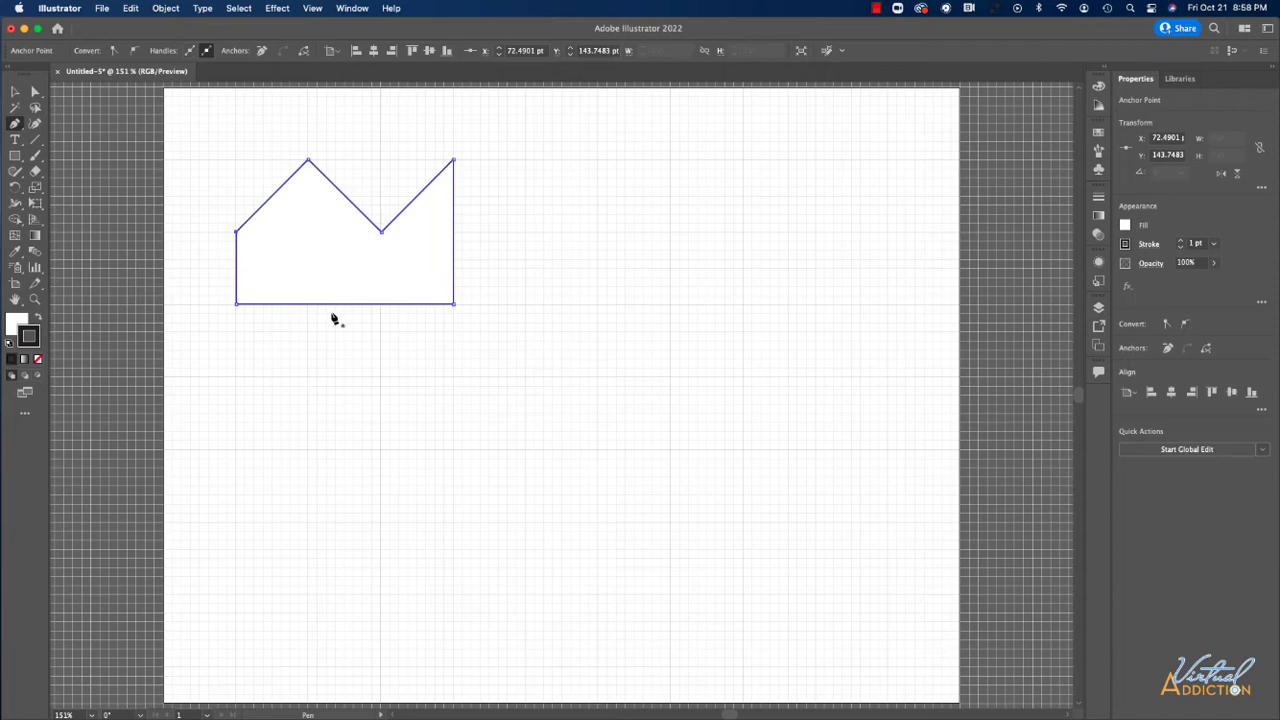
# - Remove the two-peaked shape's fill and draw an open wave of four alternating arcs below it, each about 72 pt wide
pyautogui.click(22, 318)
pyautogui.click(39, 360)
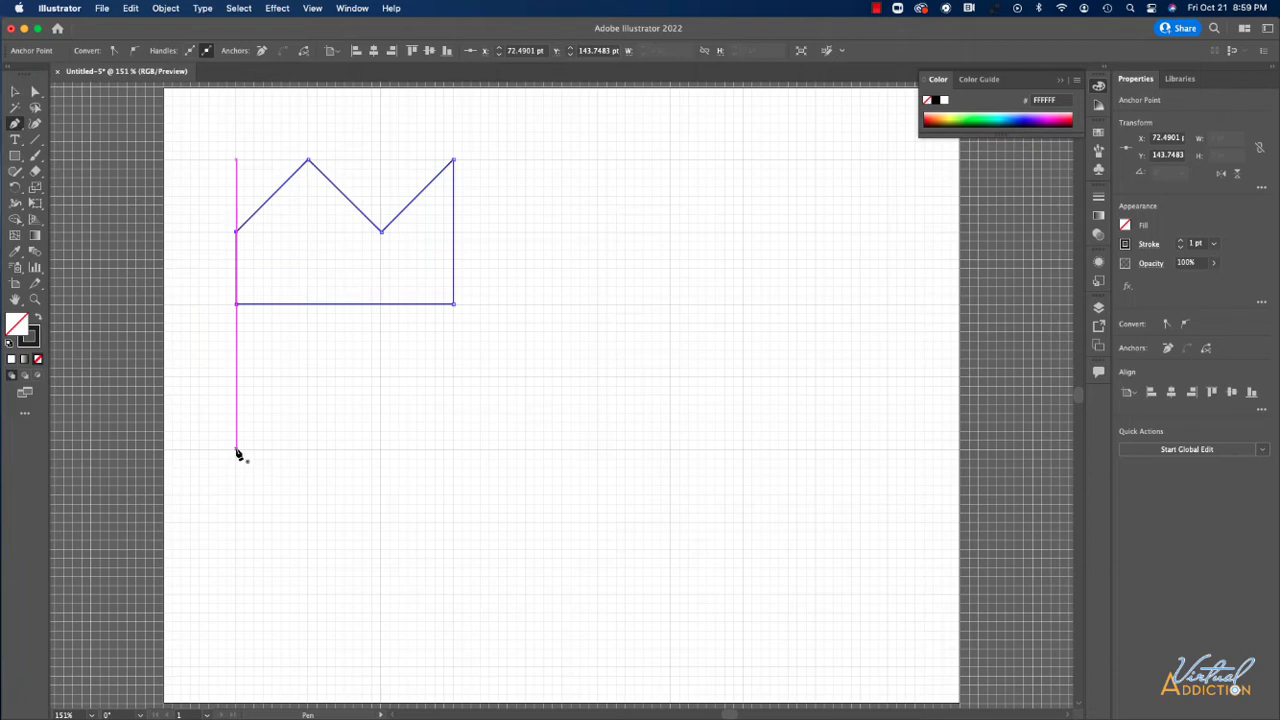
pyautogui.moveTo(236, 450); pyautogui.dragTo(236, 417)
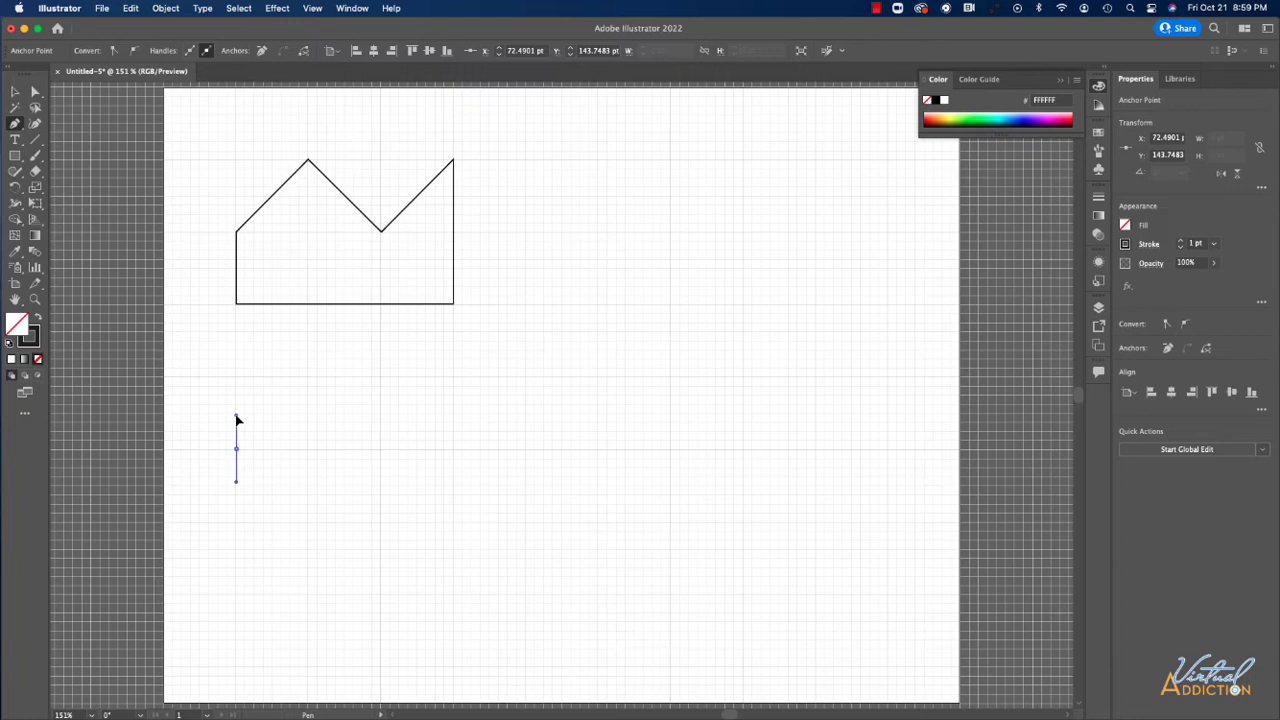
pyautogui.moveTo(237, 420); pyautogui.dragTo(237, 421)
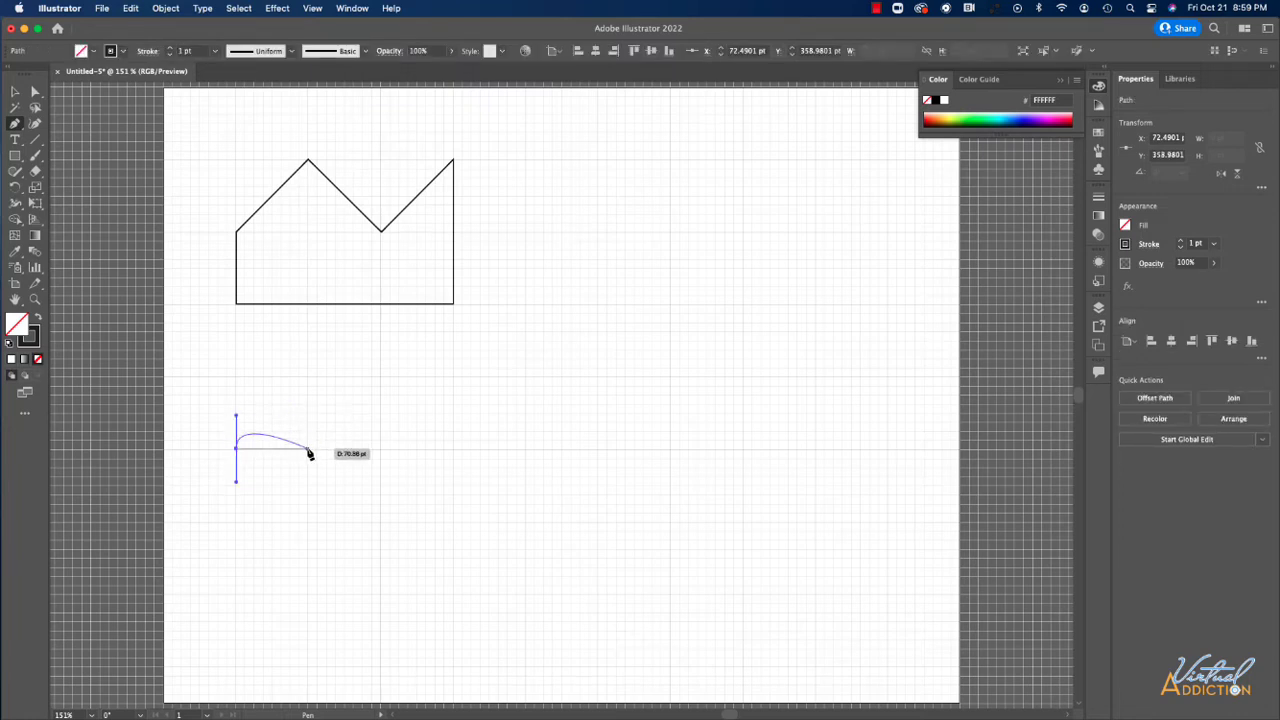
pyautogui.moveTo(307, 449); pyautogui.dragTo(308, 489)
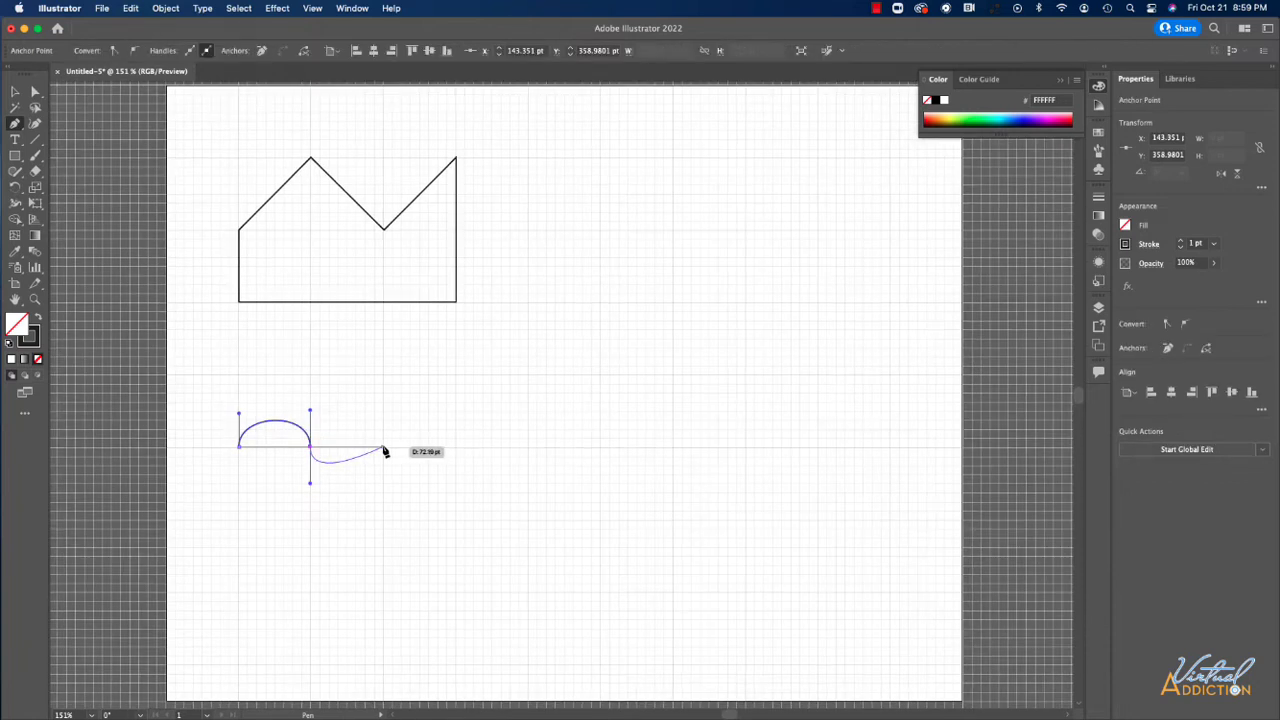
pyautogui.moveTo(383, 448); pyautogui.dragTo(384, 413)
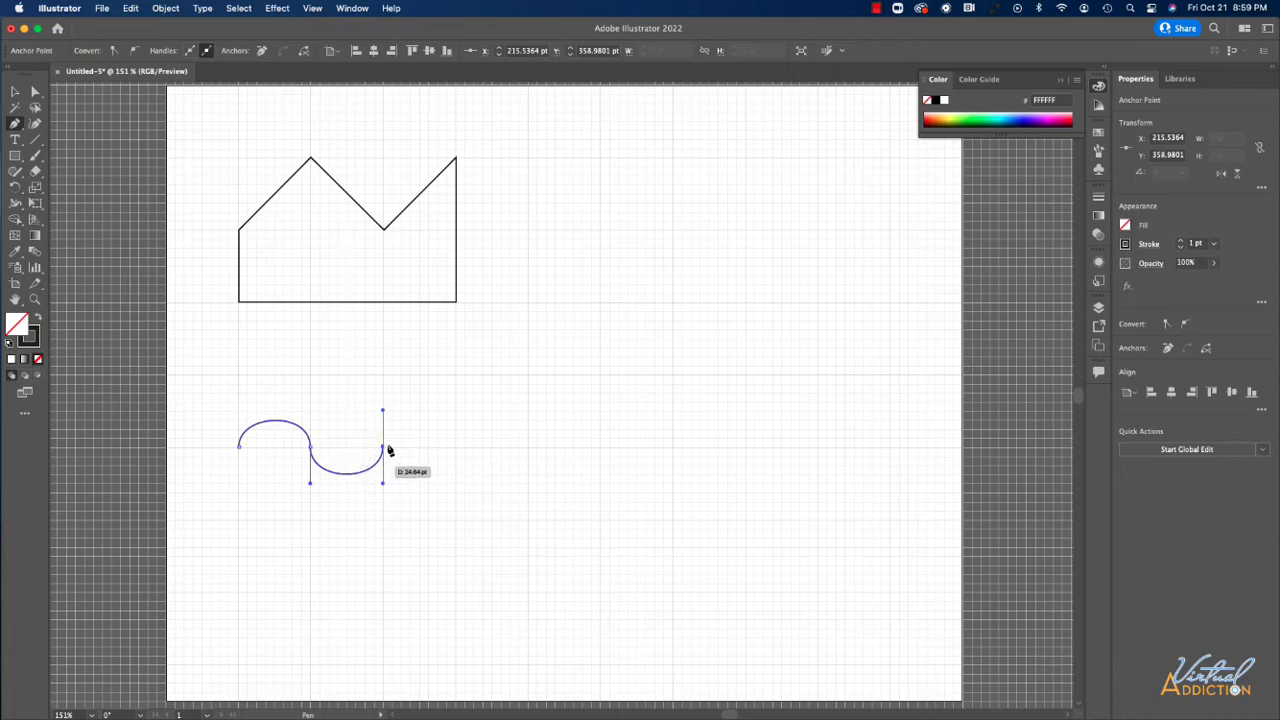
pyautogui.click(456, 447)
pyautogui.moveTo(458, 461); pyautogui.dragTo(456, 491)
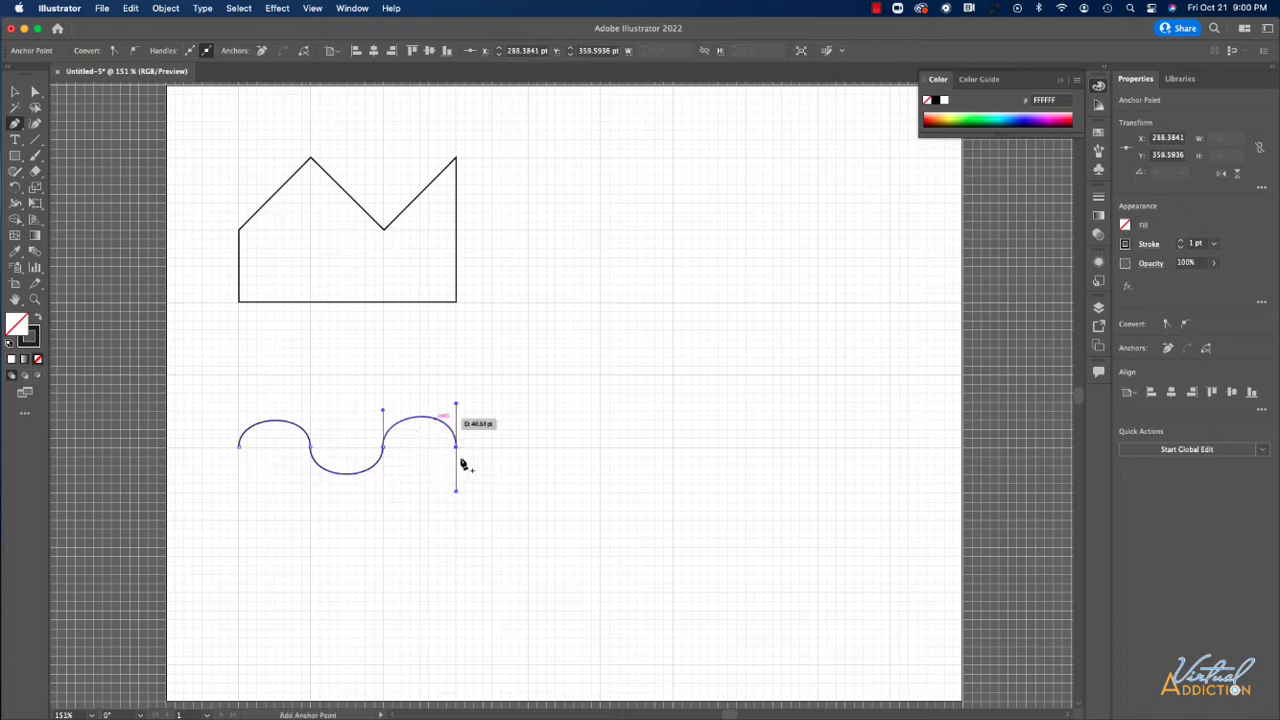
pyautogui.moveTo(528, 447); pyautogui.dragTo(529, 409)
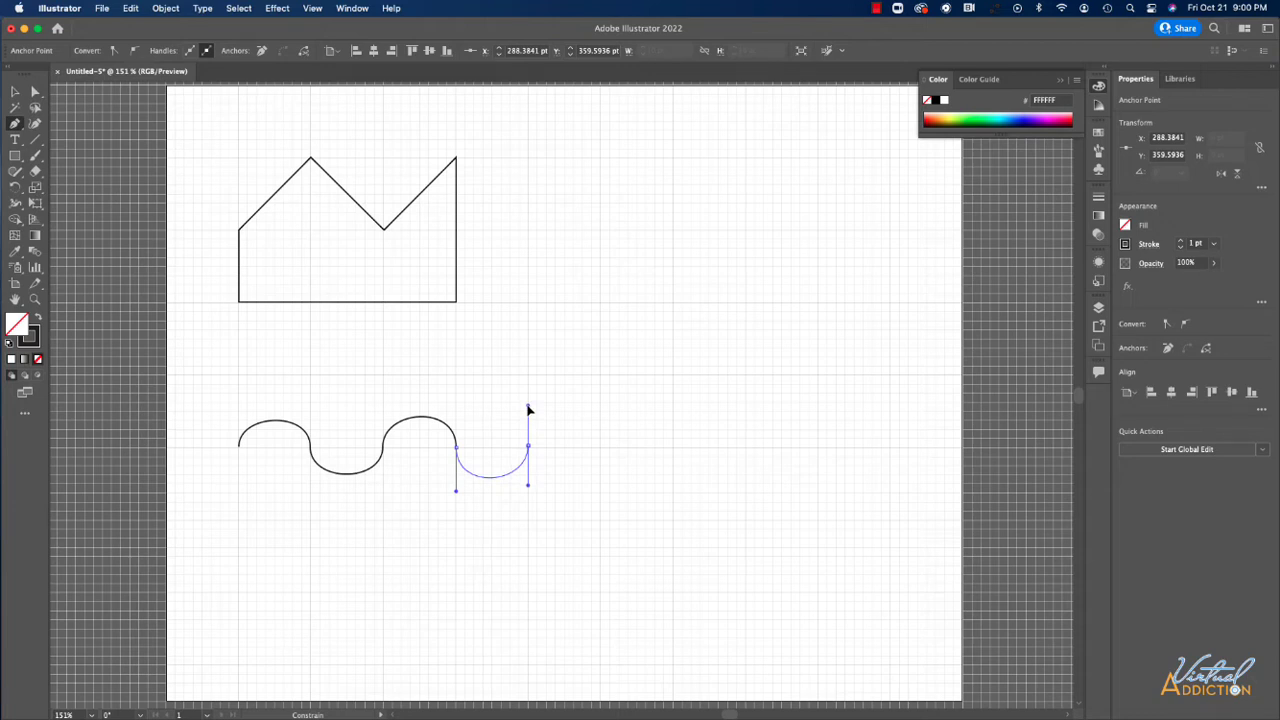
pyautogui.moveTo(529, 410); pyautogui.dragTo(529, 409)
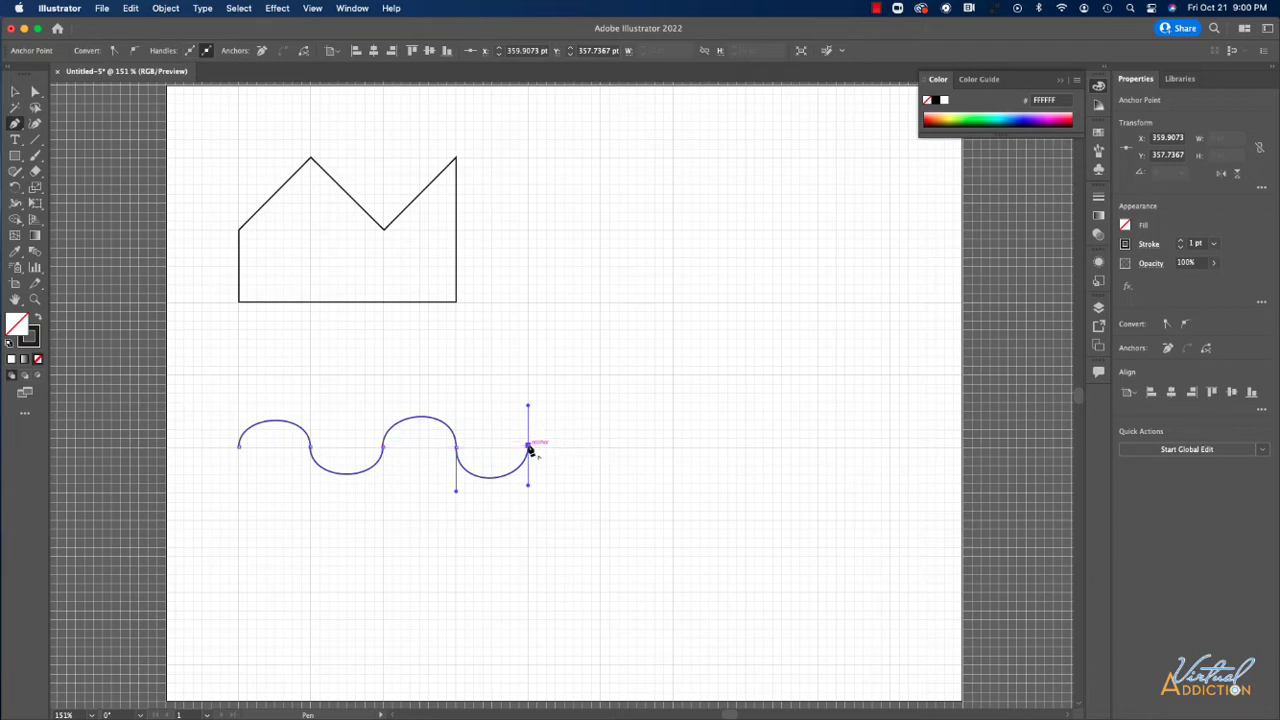
# - Retract the outgoing handle at the wave's end and continue with straight segments: about 72 pt across, 35 pt up, 73 pt across and 34 pt down
pyautogui.click(529, 447)
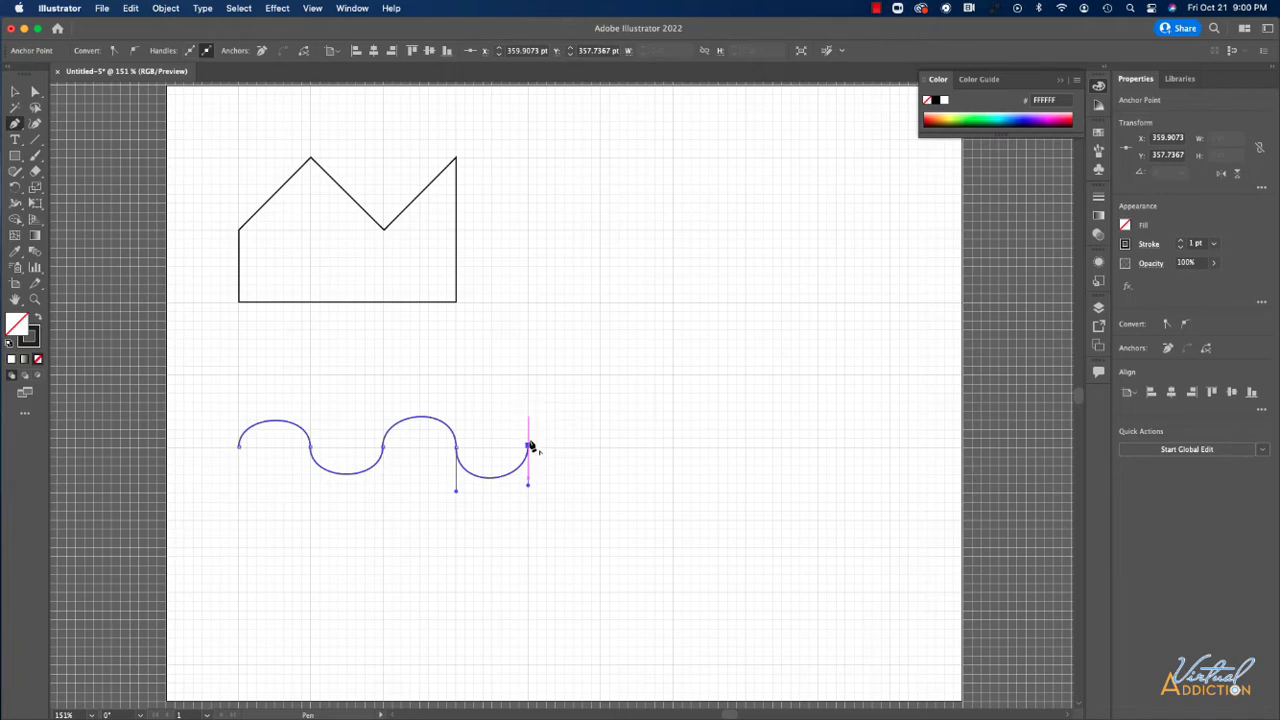
pyautogui.keyDown('super'); pyautogui.click(601, 450); pyautogui.keyUp('super')
pyautogui.moveTo(600, 446); pyautogui.dragTo(603, 415)
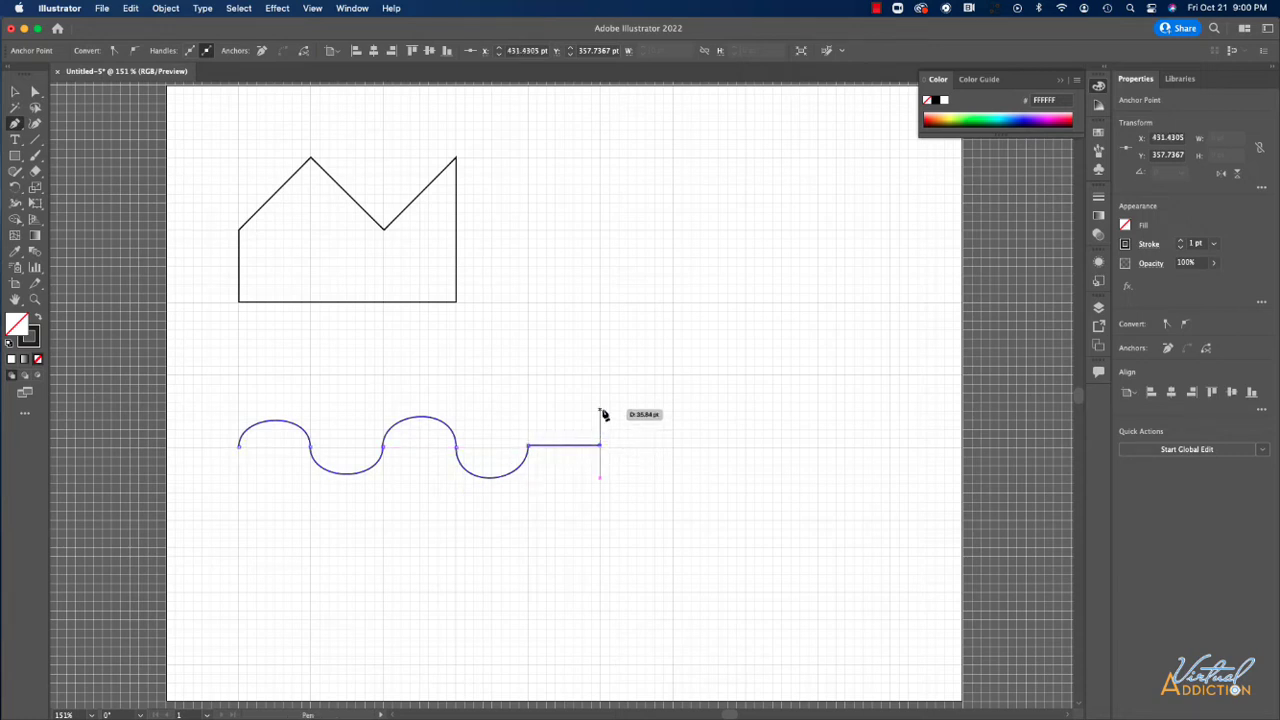
pyautogui.click(600, 410)
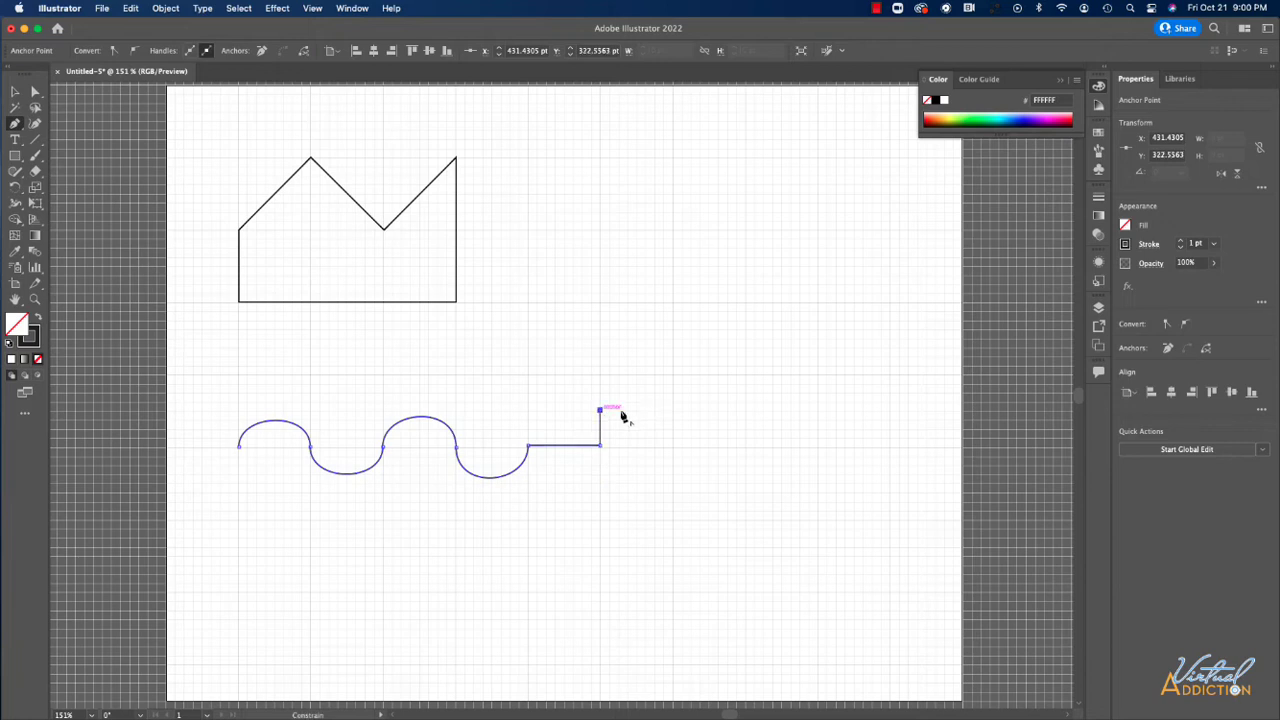
pyautogui.click(674, 411)
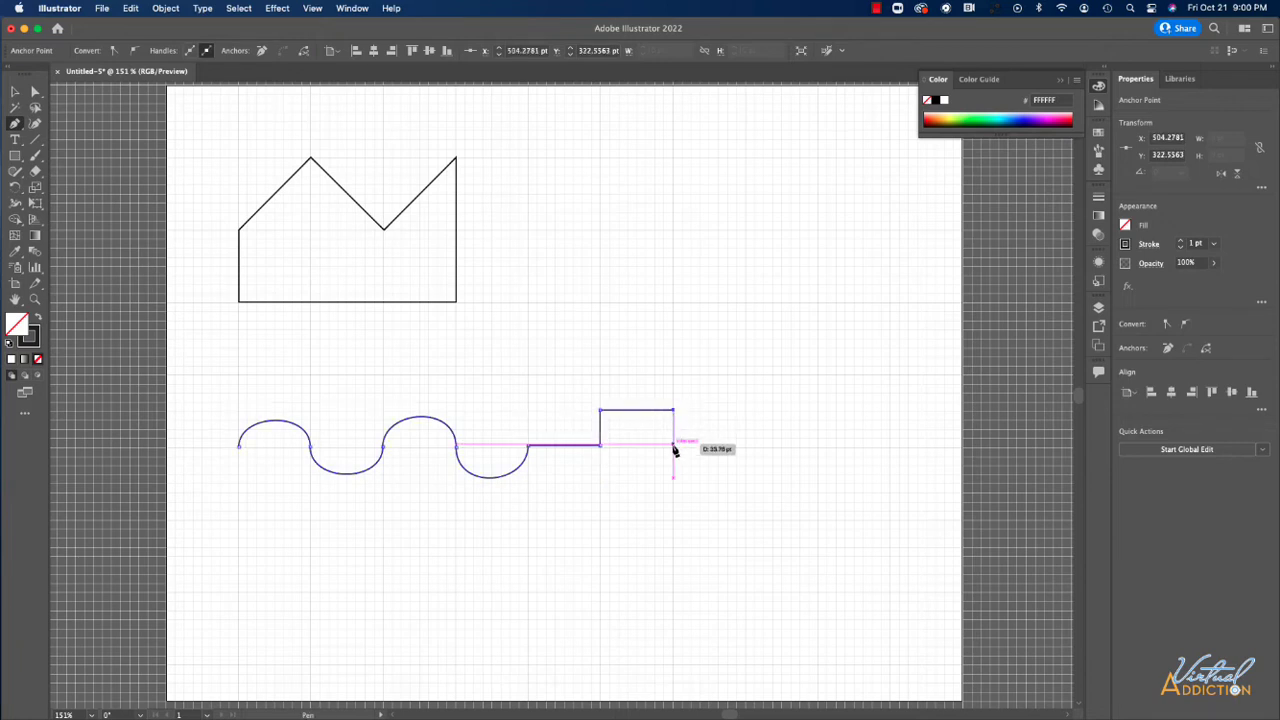
pyautogui.click(673, 446)
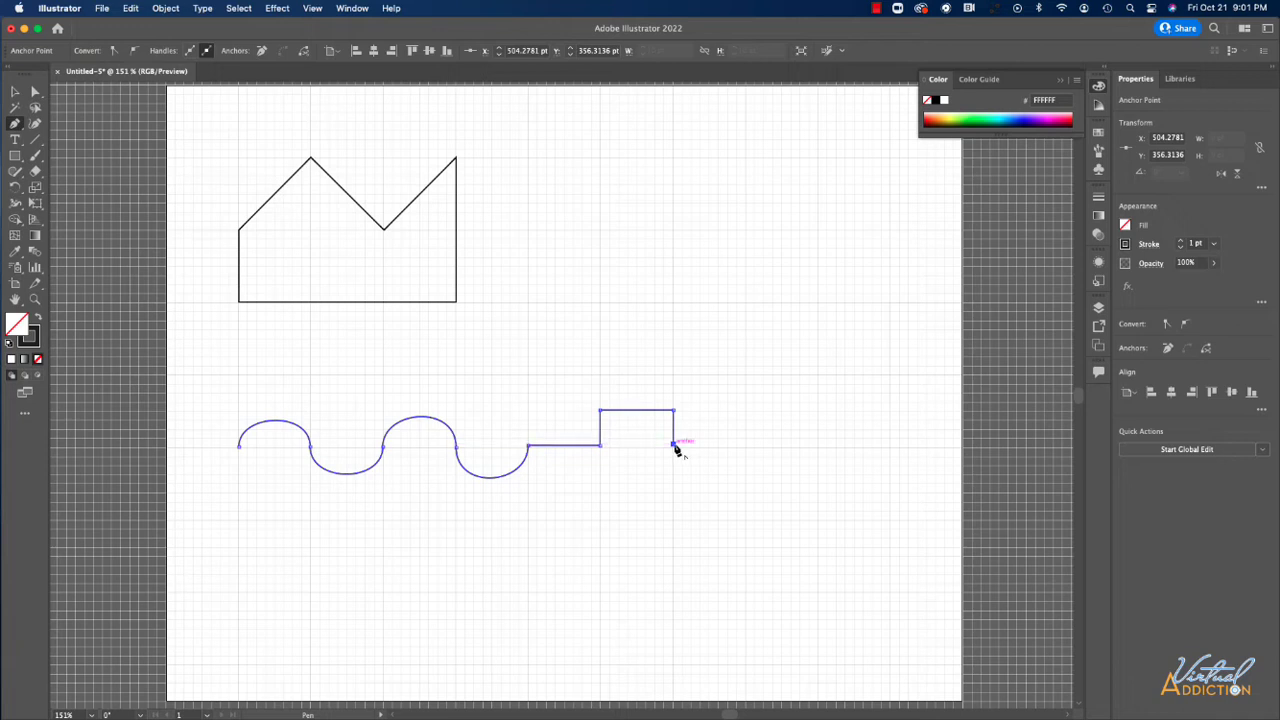
# - Continue from the last corner with a curve rising about 34 pt to a new anchor, and flip that anchor's outgoing handle downward
pyautogui.moveTo(674, 445); pyautogui.dragTo(702, 445)
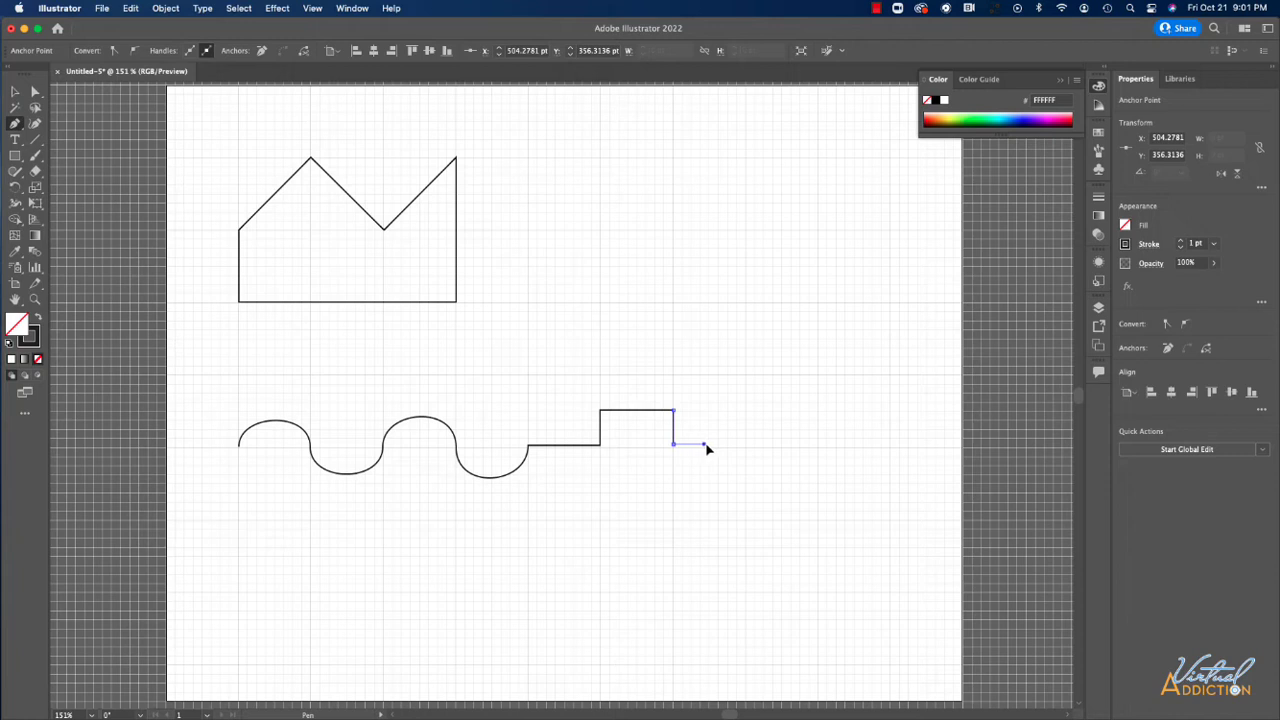
pyautogui.moveTo(710, 449); pyautogui.dragTo(722, 425)
pyautogui.moveTo(706, 438)
pyautogui.mouseDown()
pyautogui.moveTo(686, 443)
pyautogui.moveTo(708, 444)
pyautogui.mouseUp()
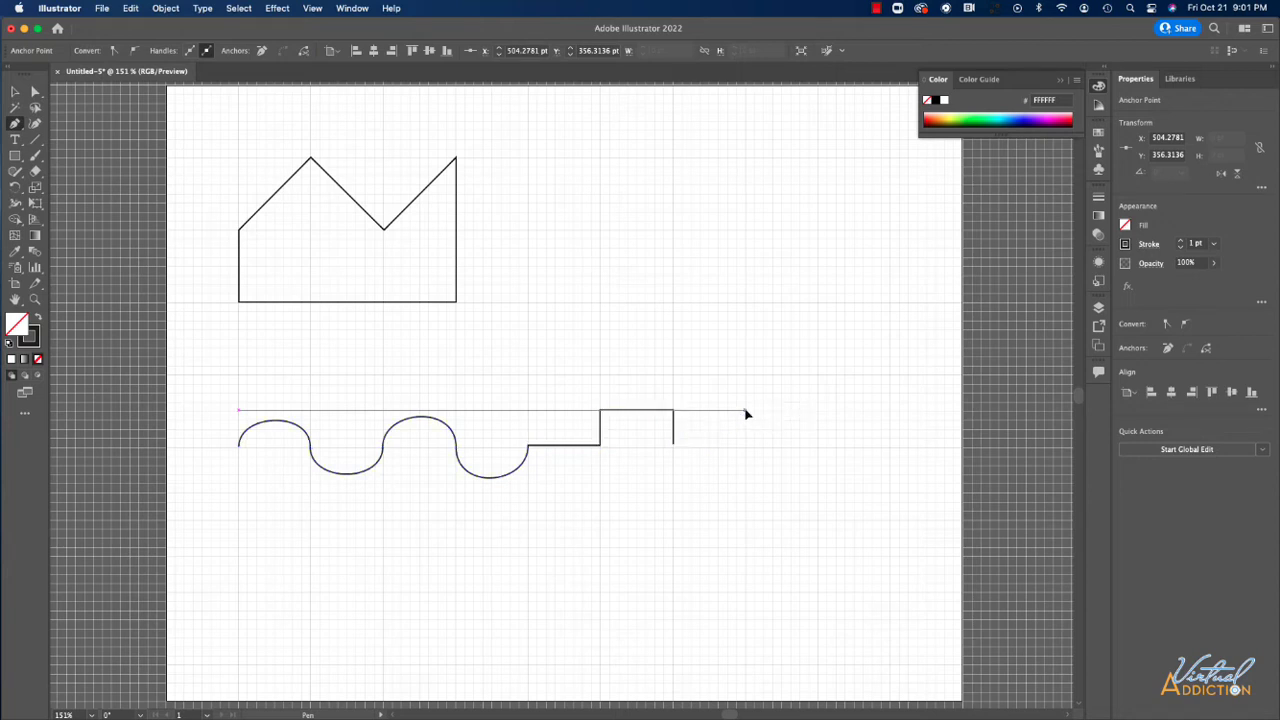
pyautogui.moveTo(746, 411); pyautogui.dragTo(746, 376)
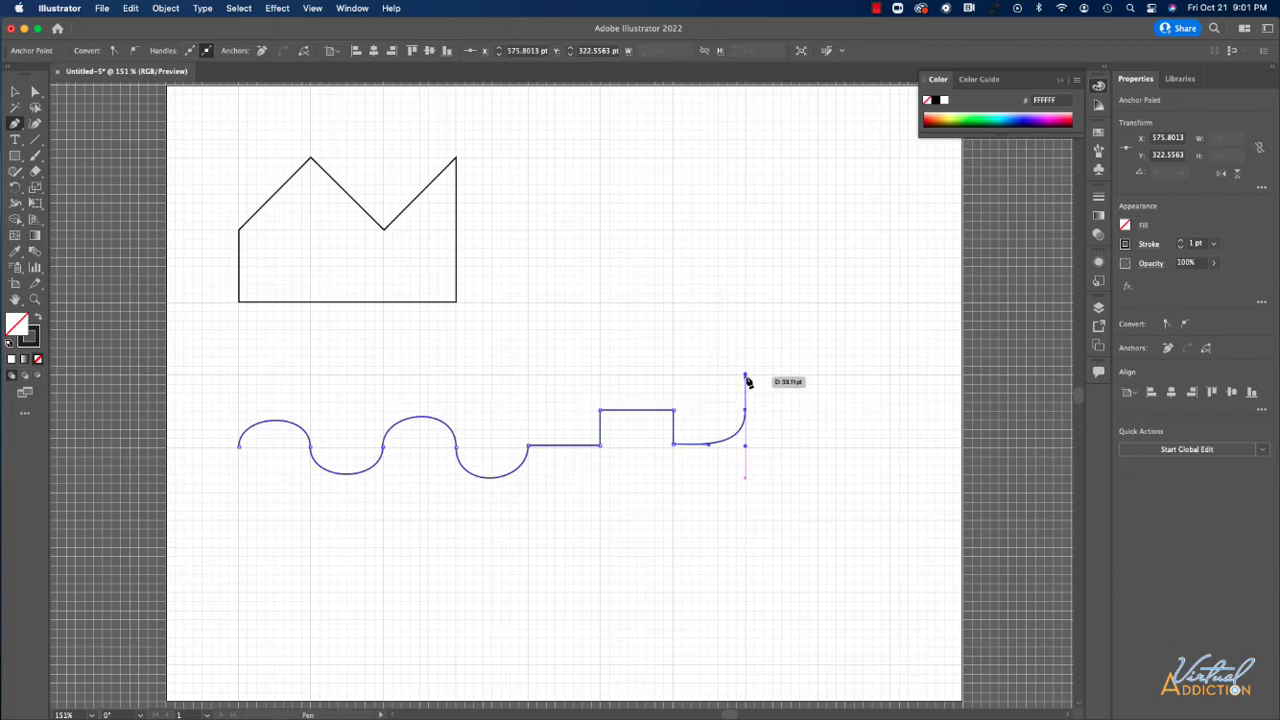
pyautogui.moveTo(747, 381); pyautogui.dragTo(750, 380)
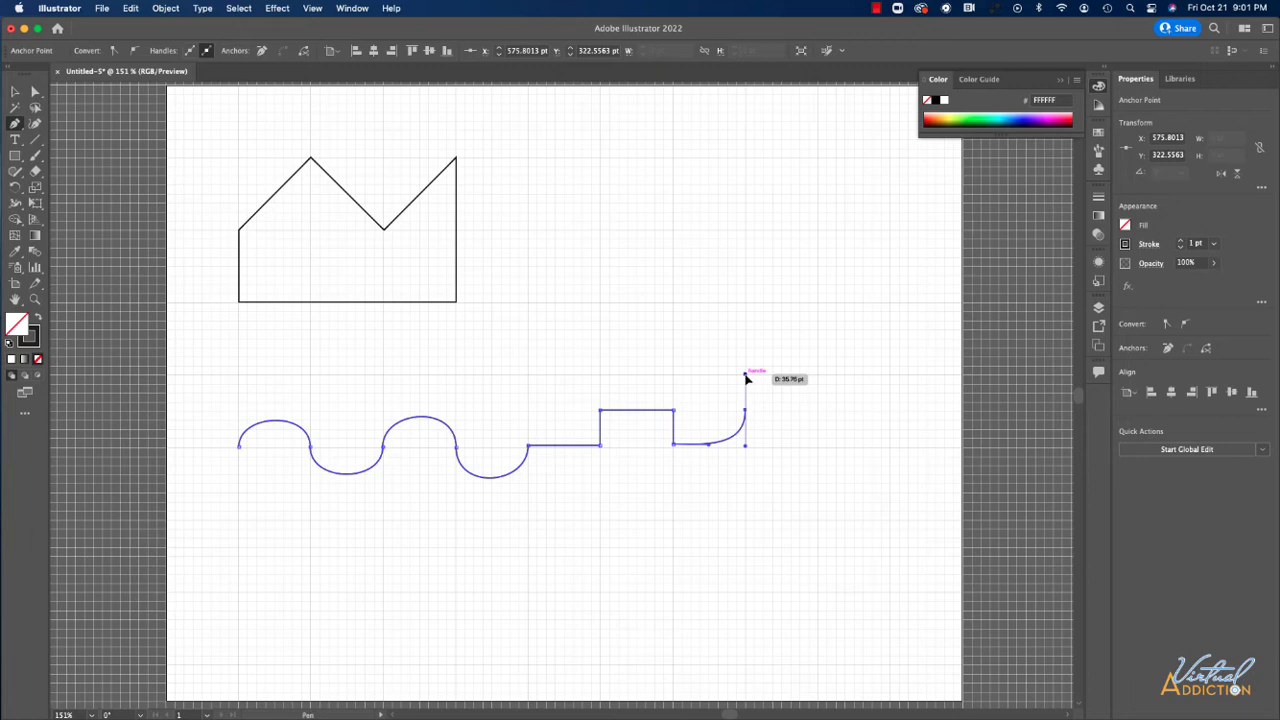
pyautogui.moveTo(745, 374); pyautogui.dragTo(747, 445)
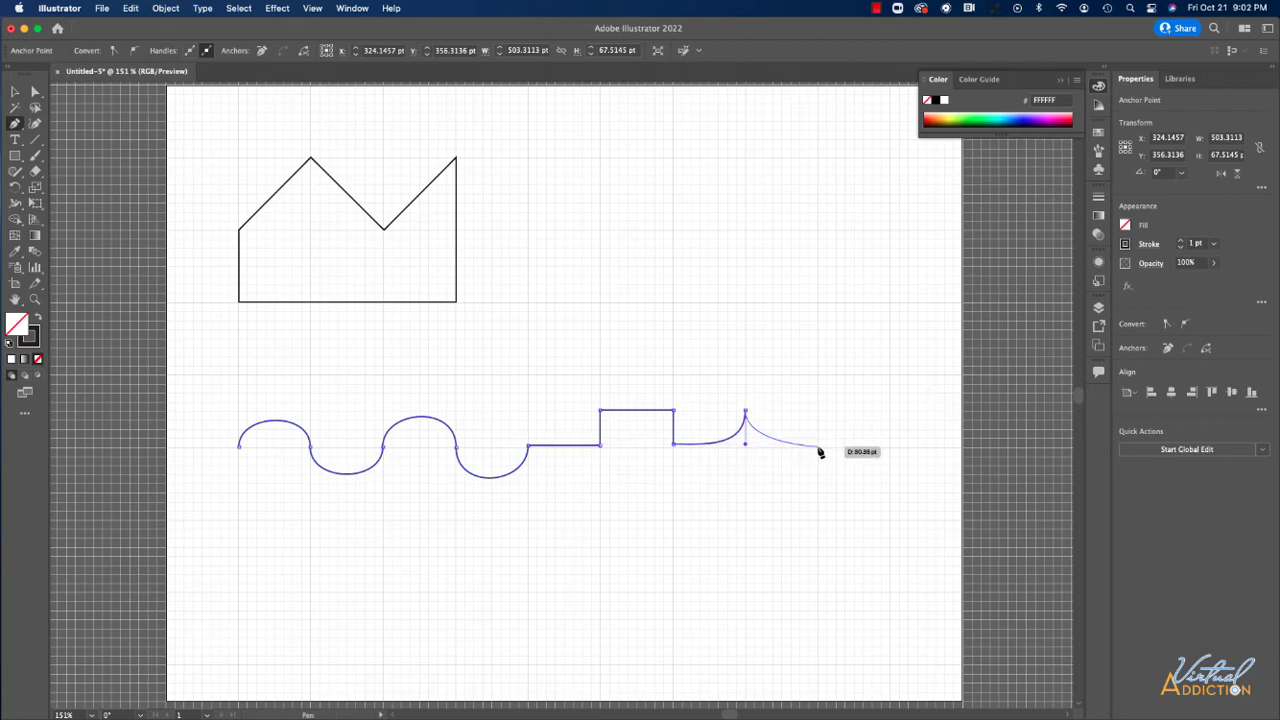
# - Extend the path with three downward arcs meeting at sharp cusps, ending at the artboard's edge, and deselect the finished path
pyautogui.moveTo(818, 447); pyautogui.dragTo(818, 402)
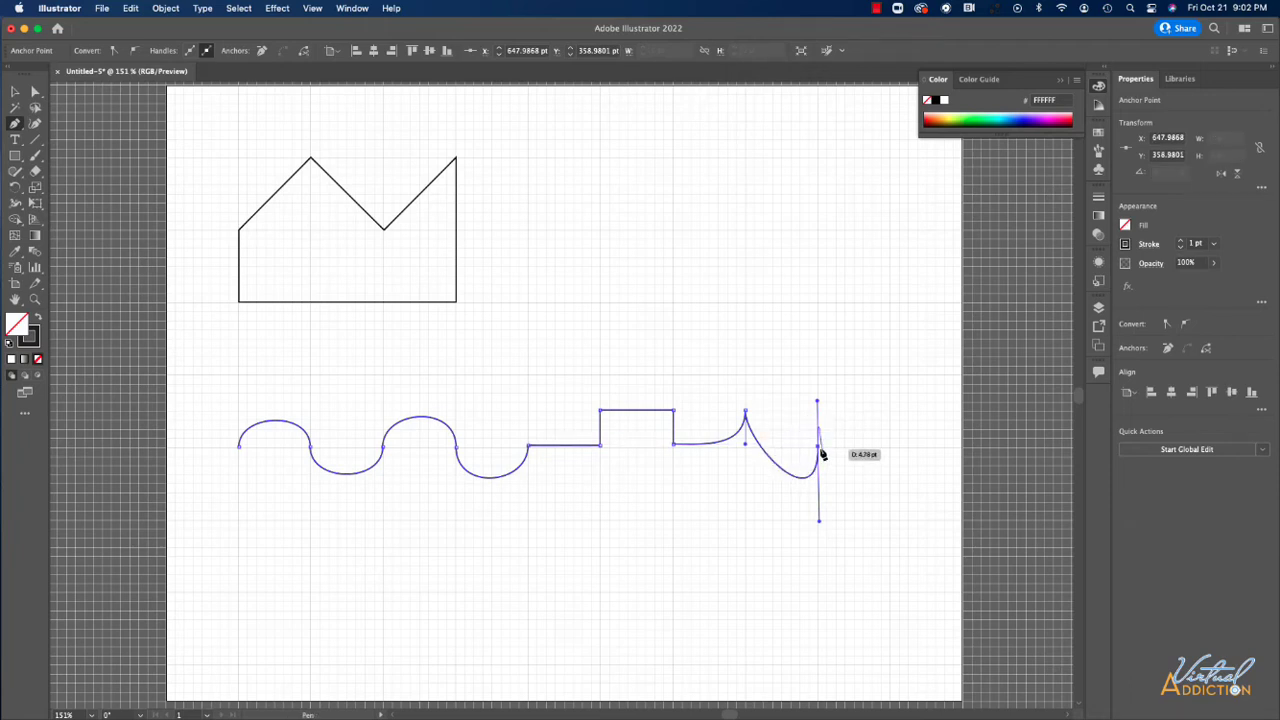
pyautogui.click(818, 449)
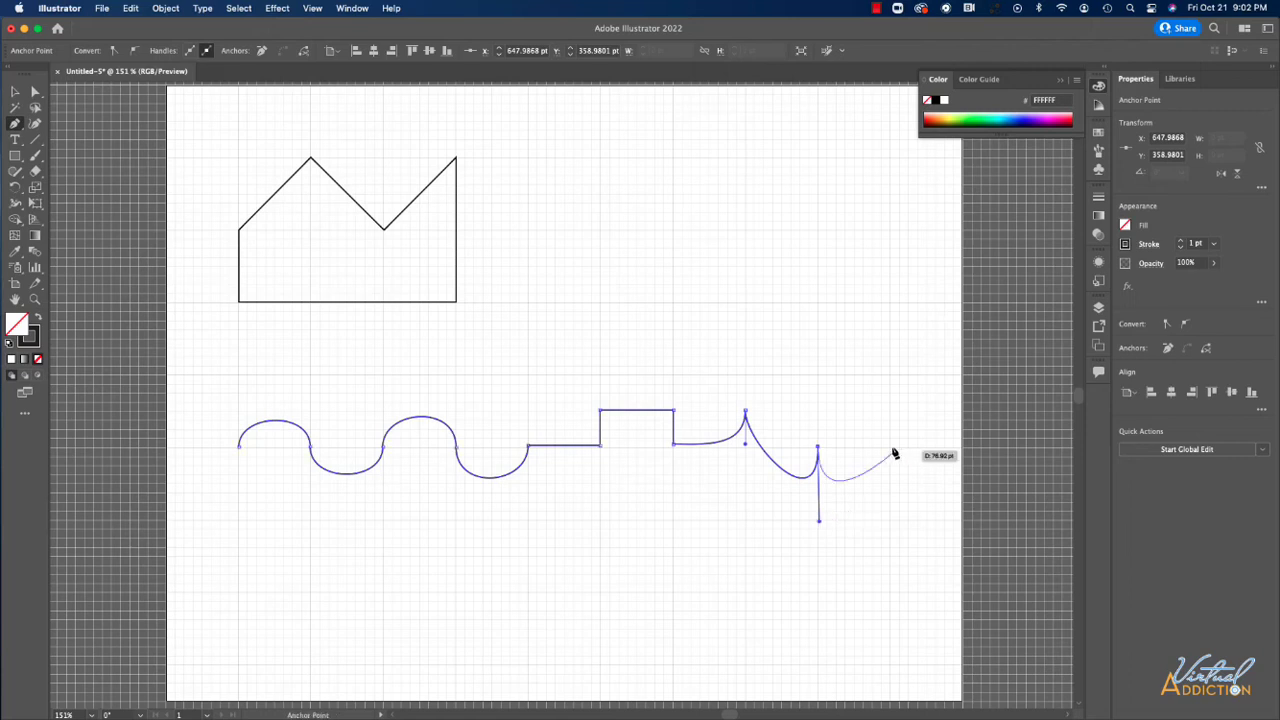
pyautogui.moveTo(890, 447); pyautogui.dragTo(892, 405)
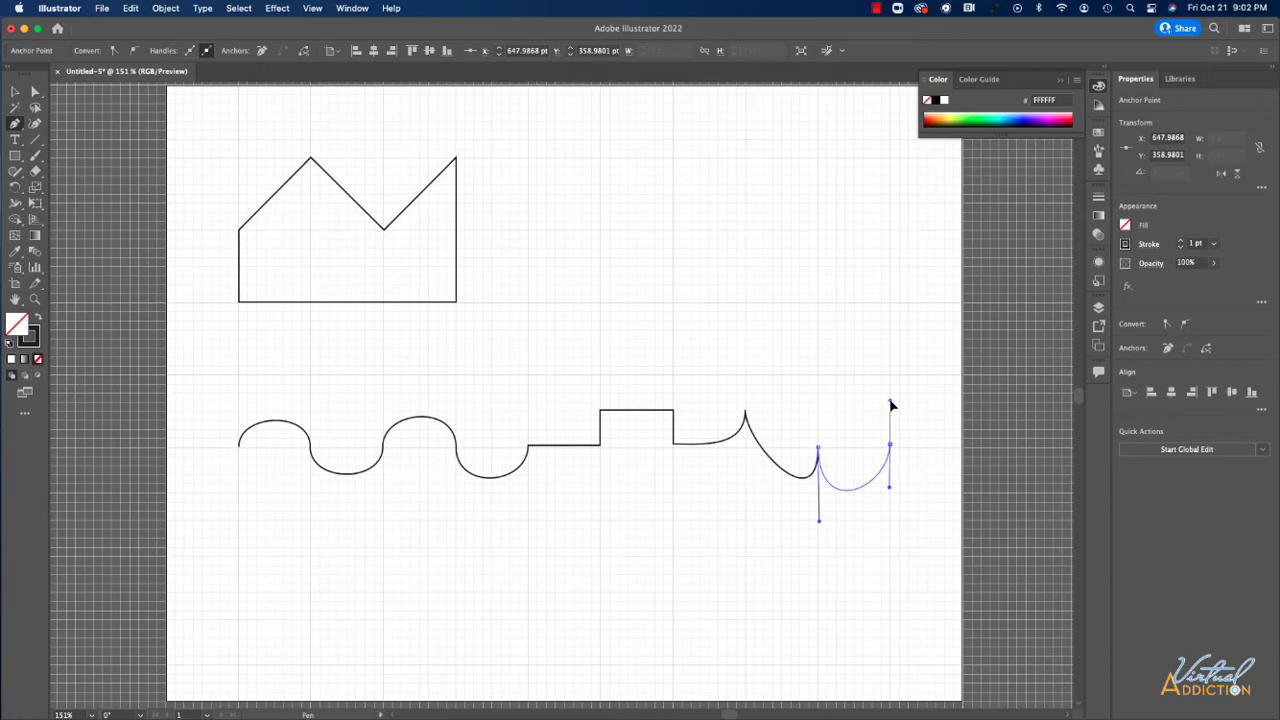
pyautogui.moveTo(896, 482); pyautogui.dragTo(891, 488)
pyautogui.moveTo(959, 452); pyautogui.dragTo(959, 396)
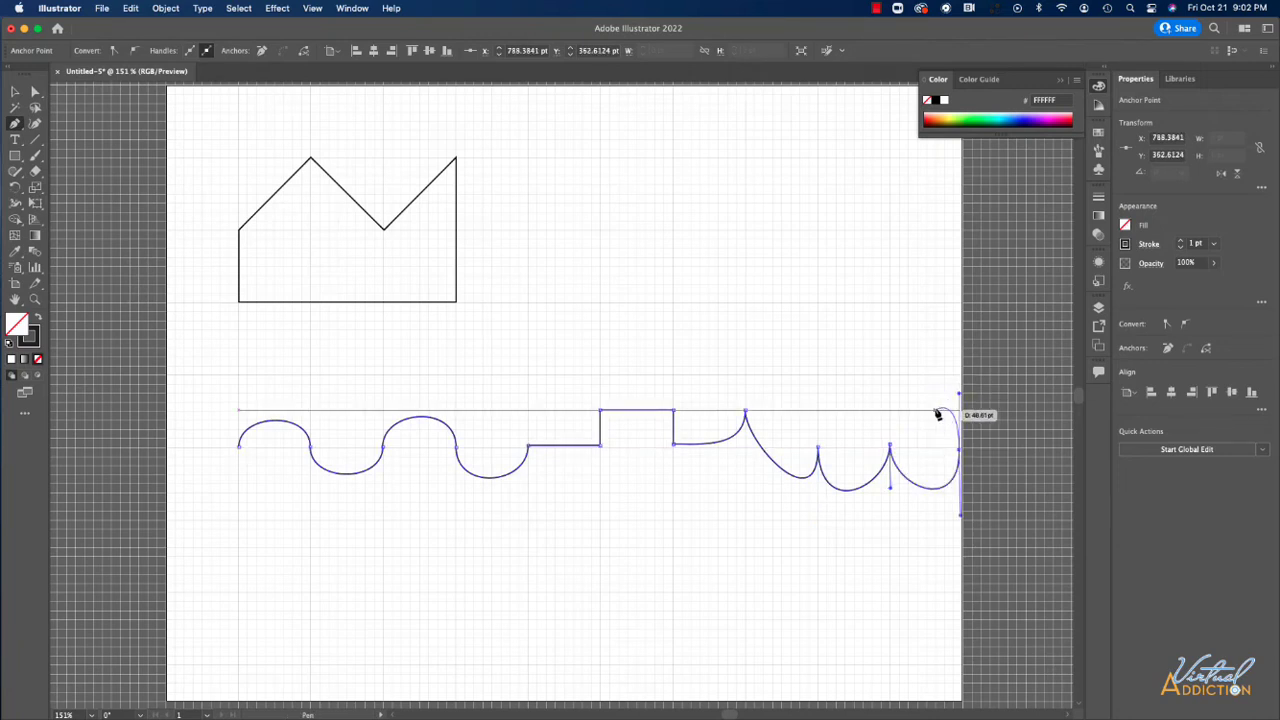
pyautogui.click(961, 452)
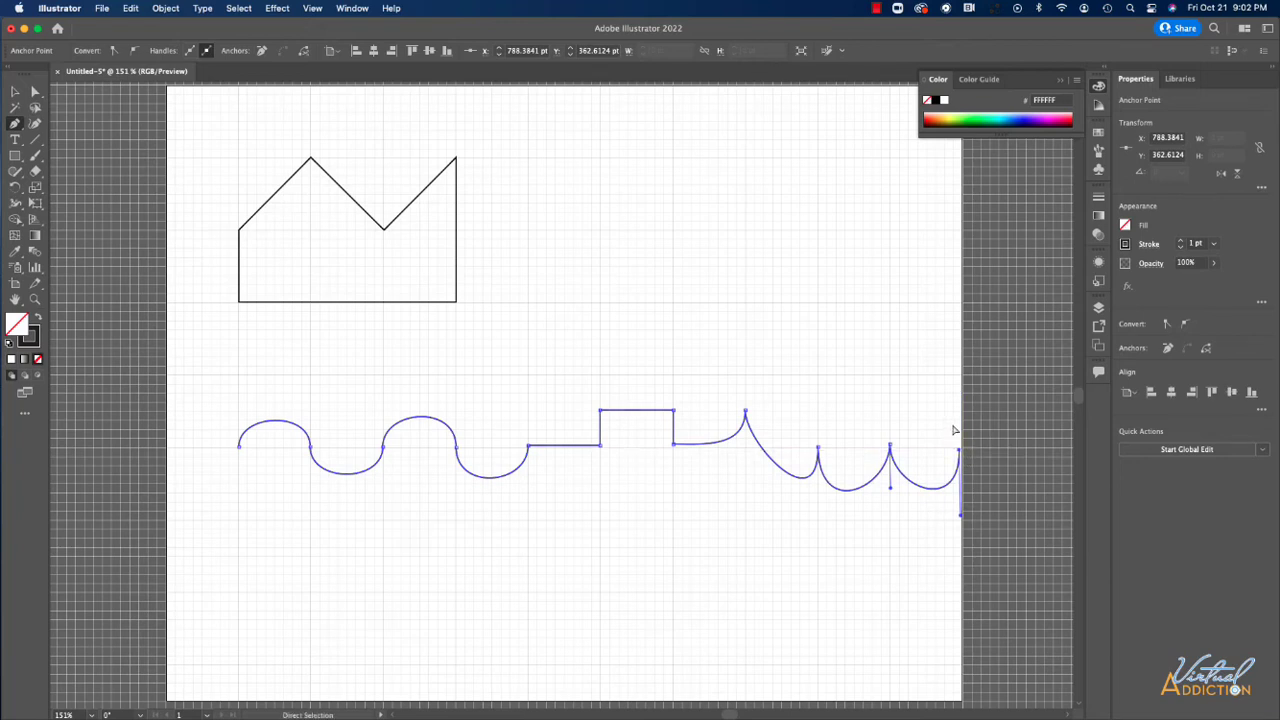
pyautogui.keyDown('super'); pyautogui.click(954, 430); pyautogui.keyUp('super')
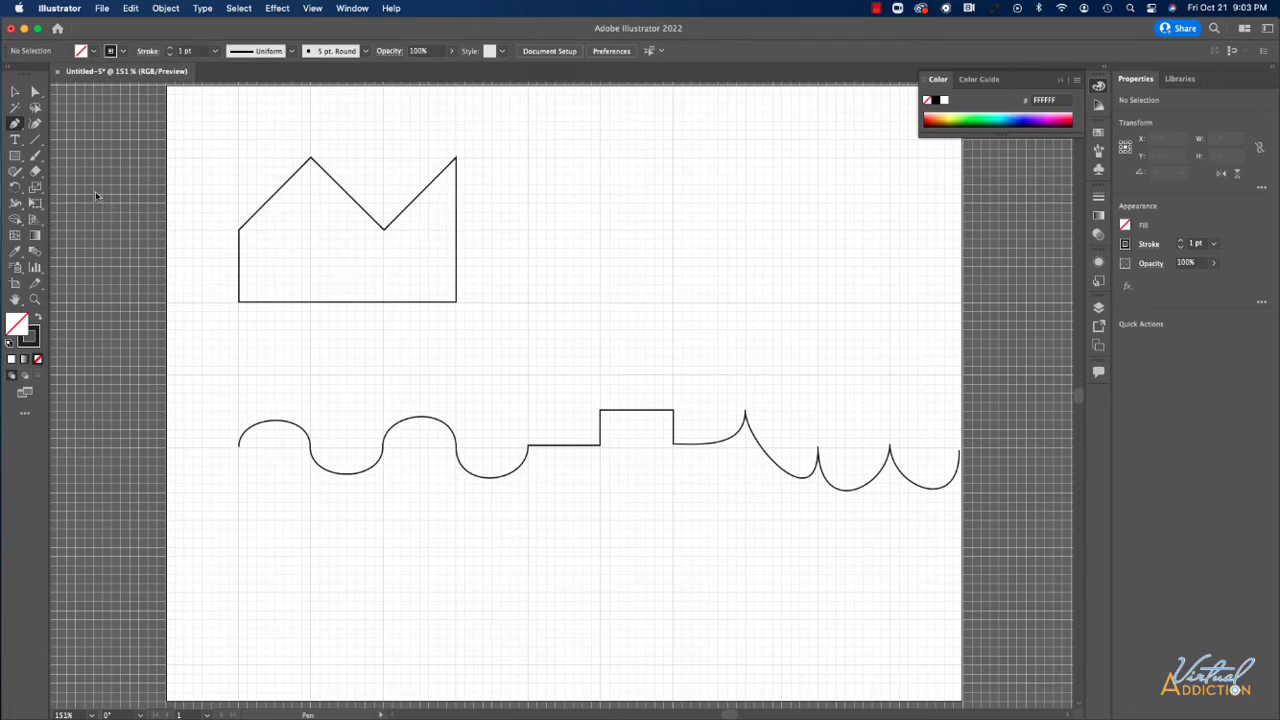
# - With the Curvature tool, draw a closed triangle of straight segments, about 72 pt wide and 144 pt high, beside the two-peaked shape
pyautogui.click(35, 125)
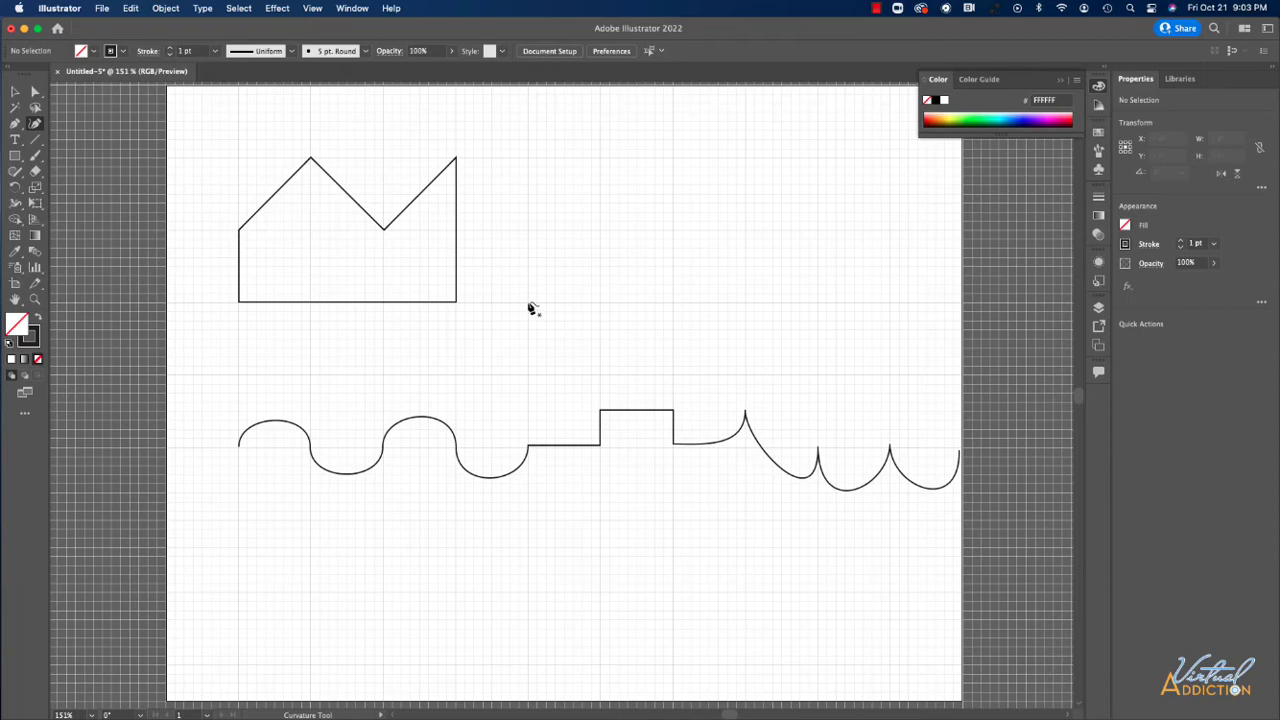
pyautogui.scroll(1, 531, 308)
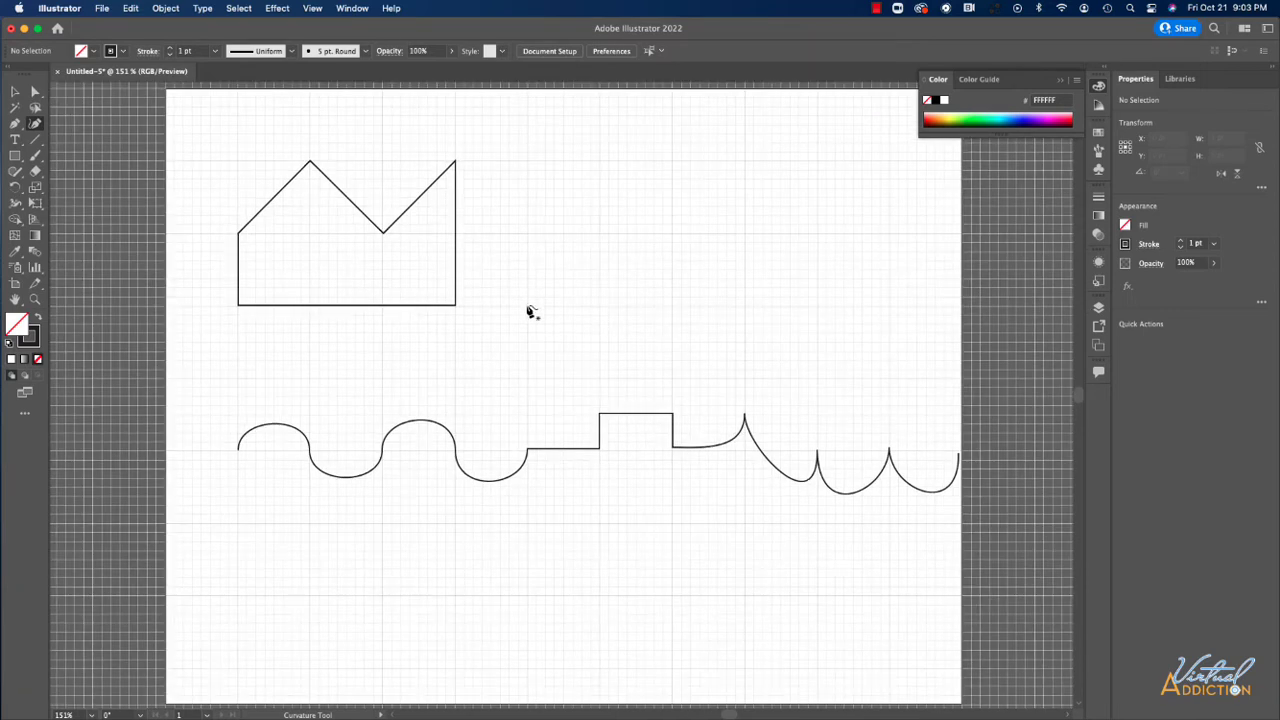
pyautogui.click(527, 306)
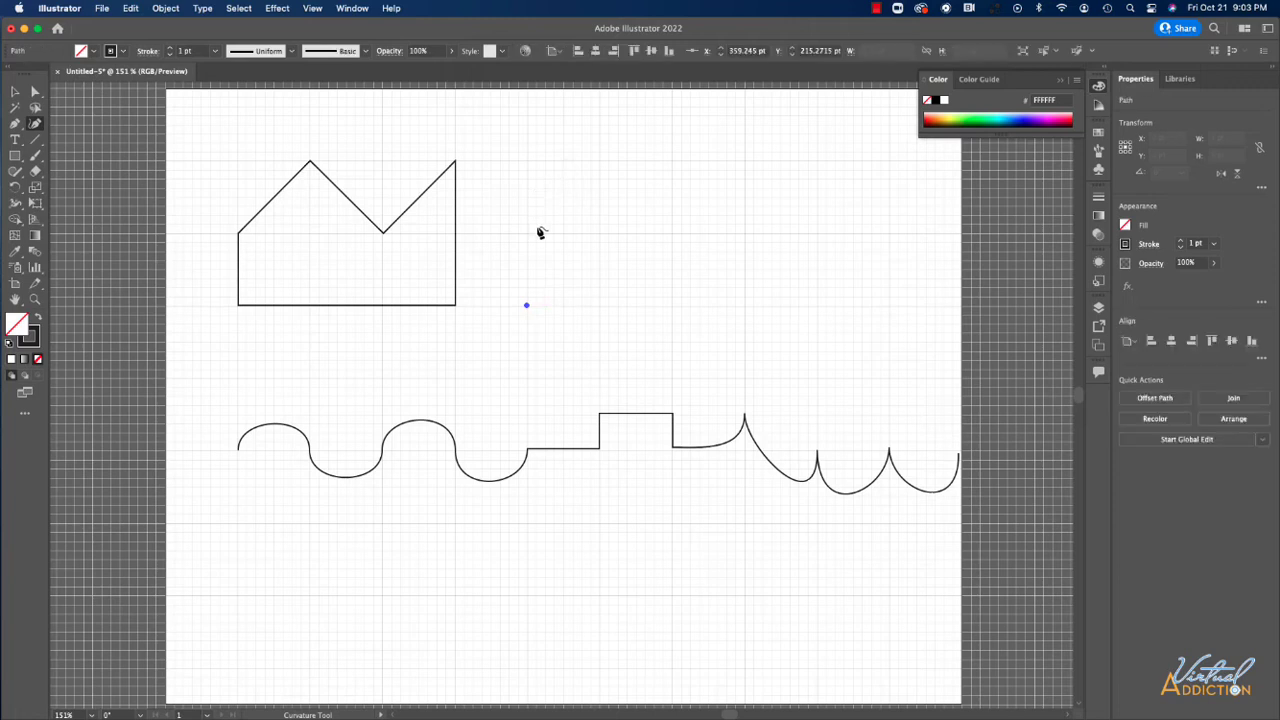
pyautogui.click(600, 235)
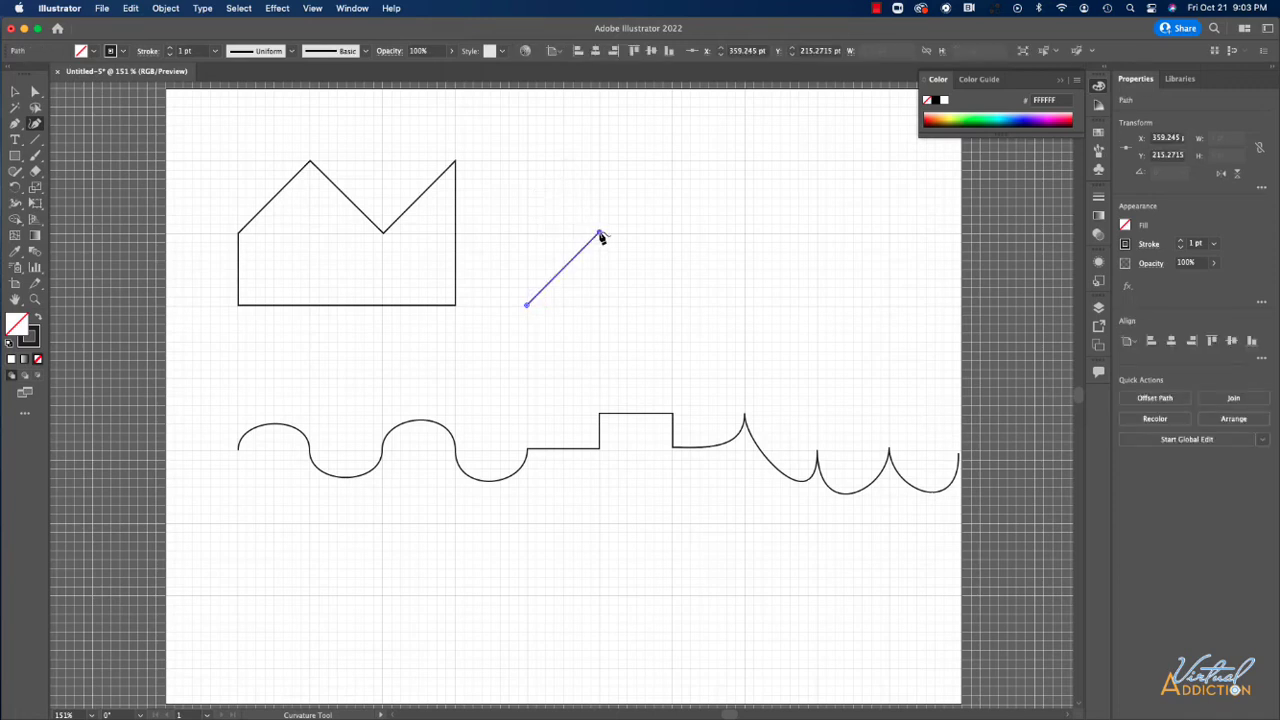
pyautogui.click(528, 161)
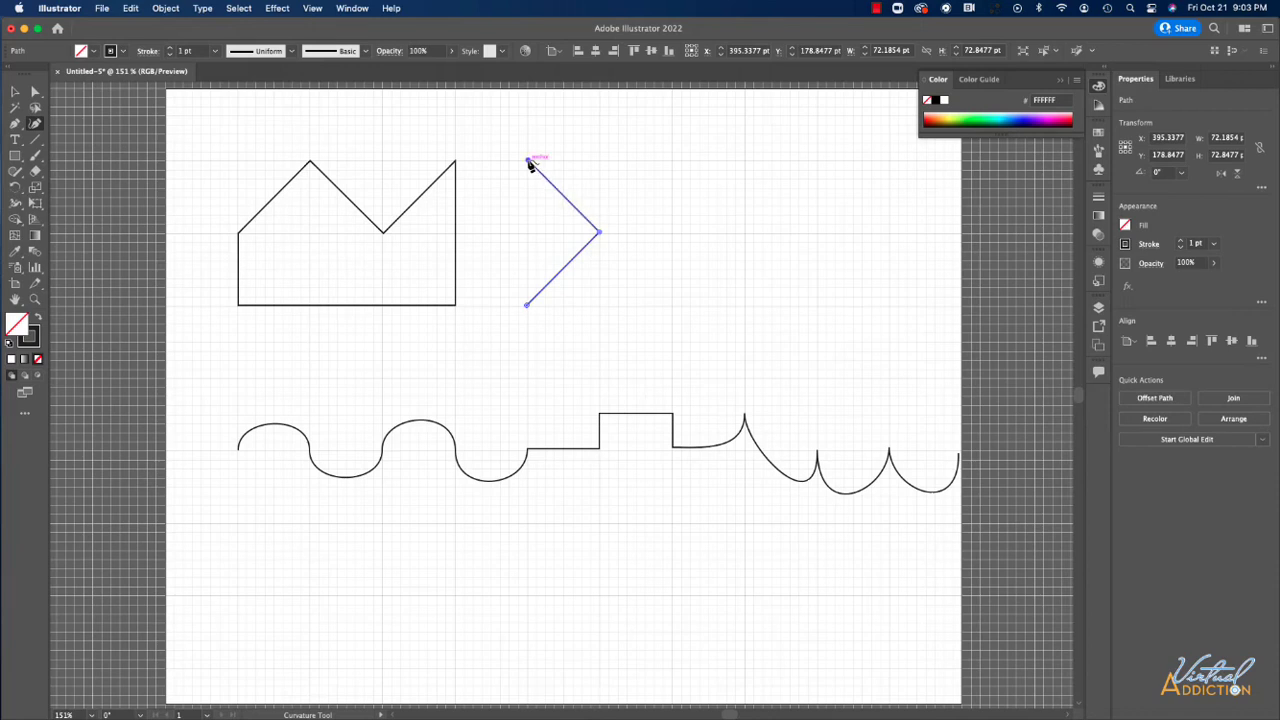
pyautogui.click(527, 304)
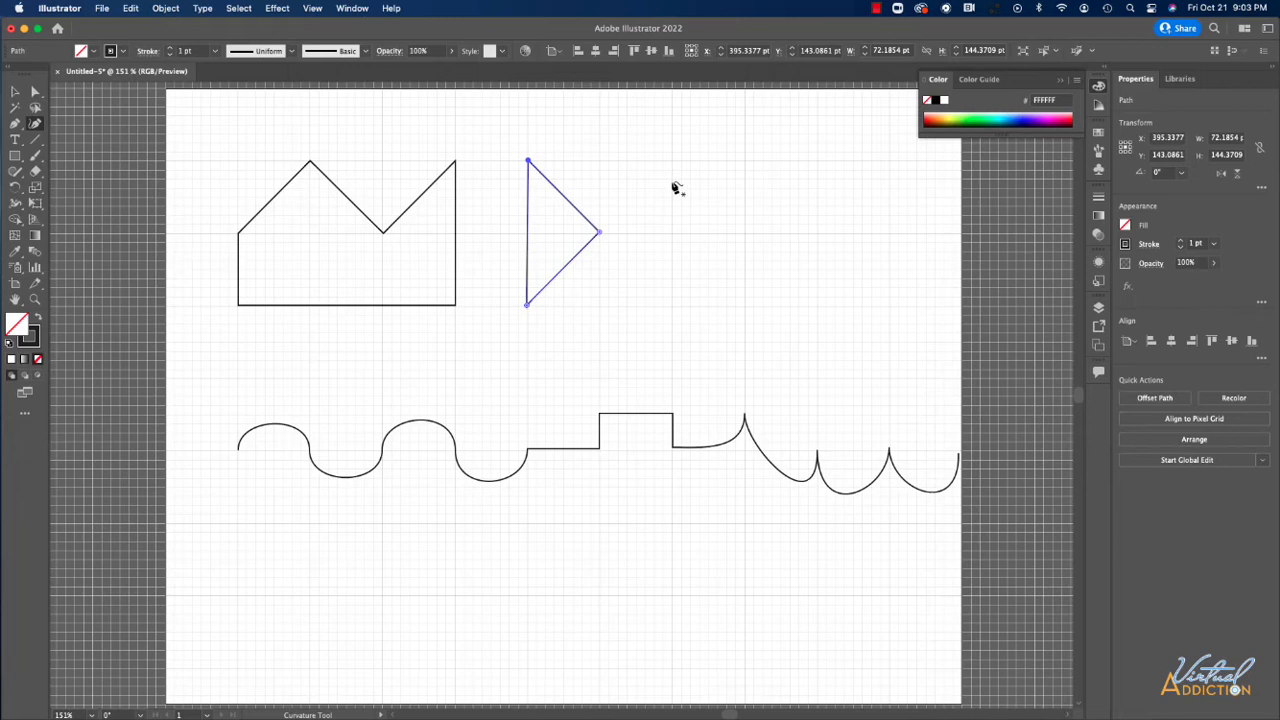
# - Draw a closed circle about 145 pt across with four curvature anchors, beside the triangle
pyautogui.click(672, 305)
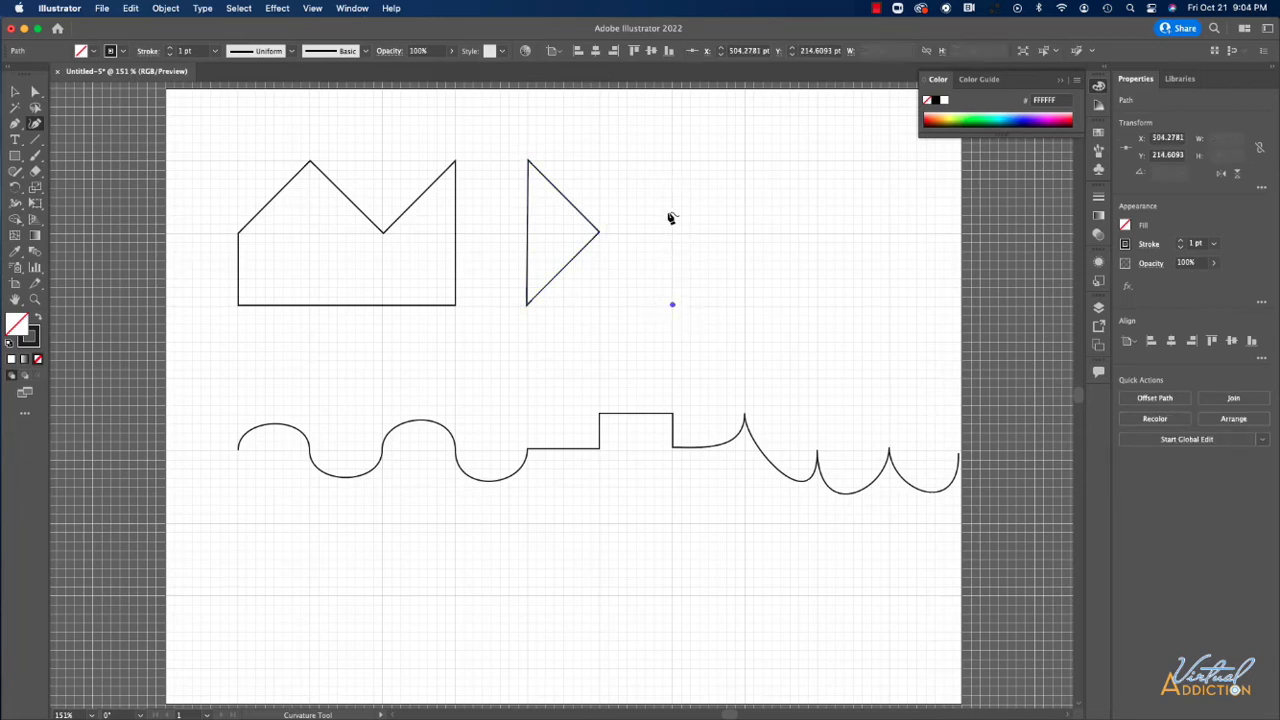
pyautogui.click(744, 233)
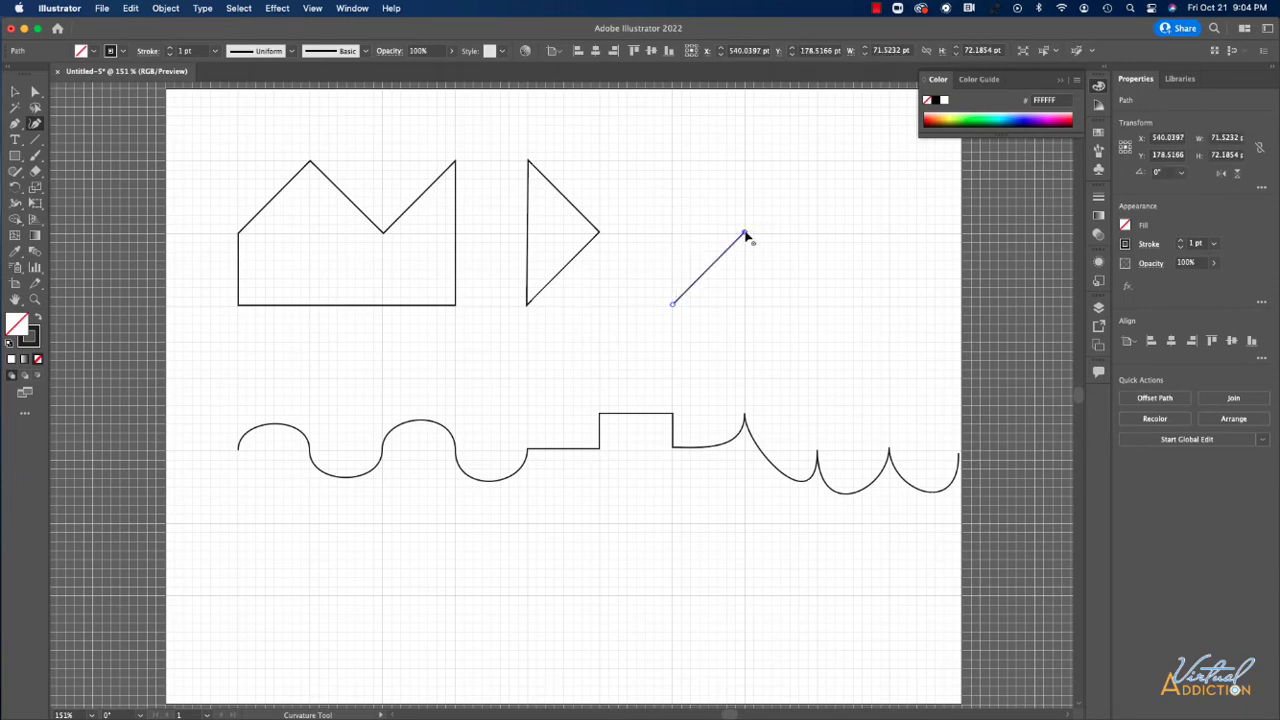
pyautogui.click(820, 307)
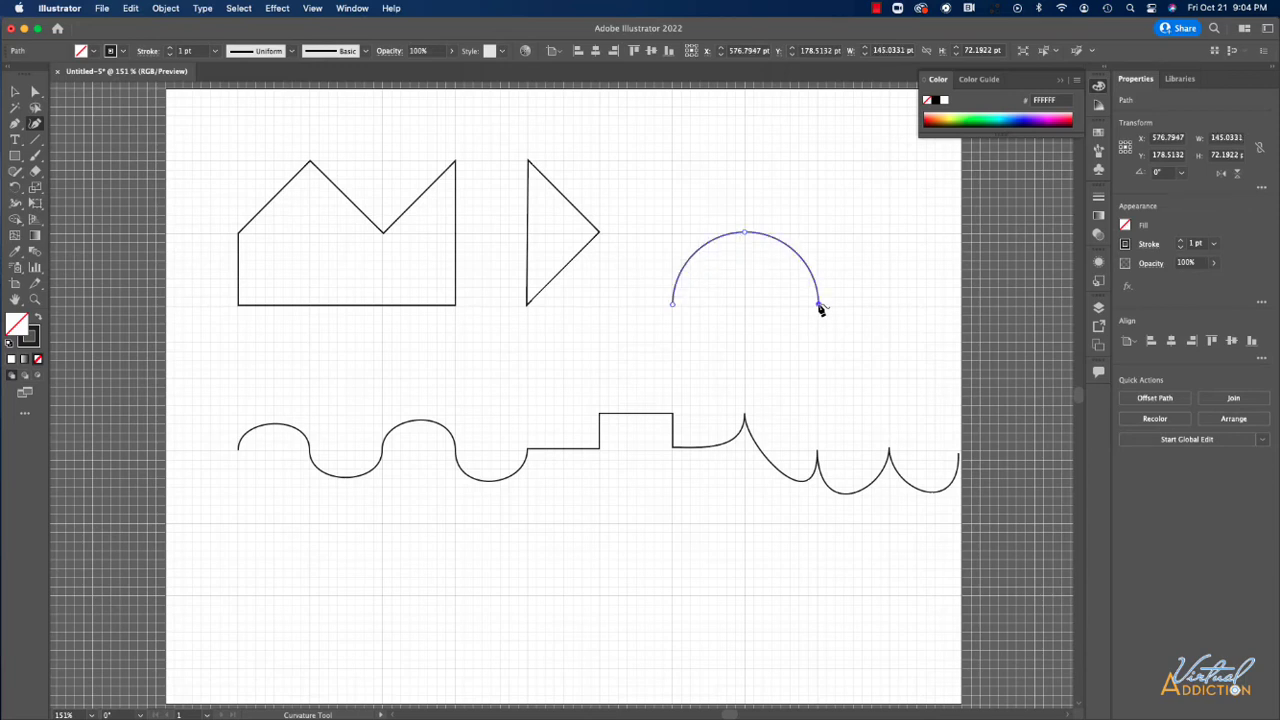
pyautogui.click(744, 378)
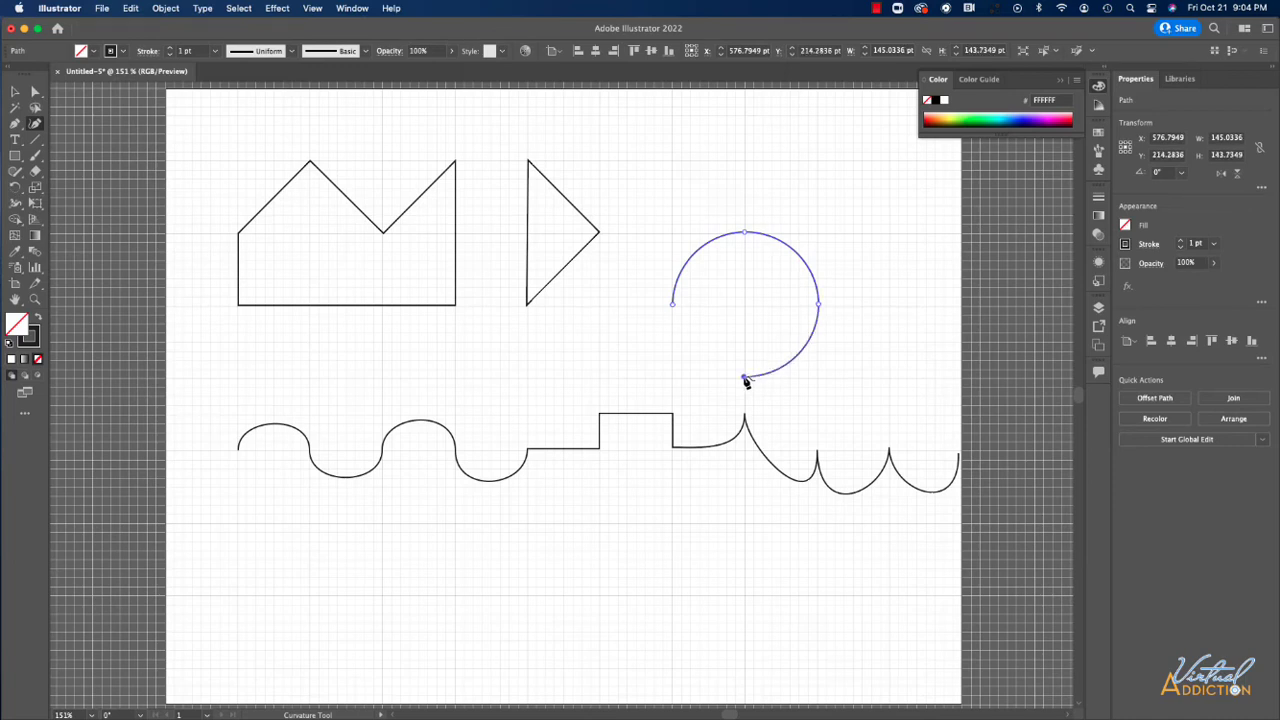
pyautogui.click(674, 309)
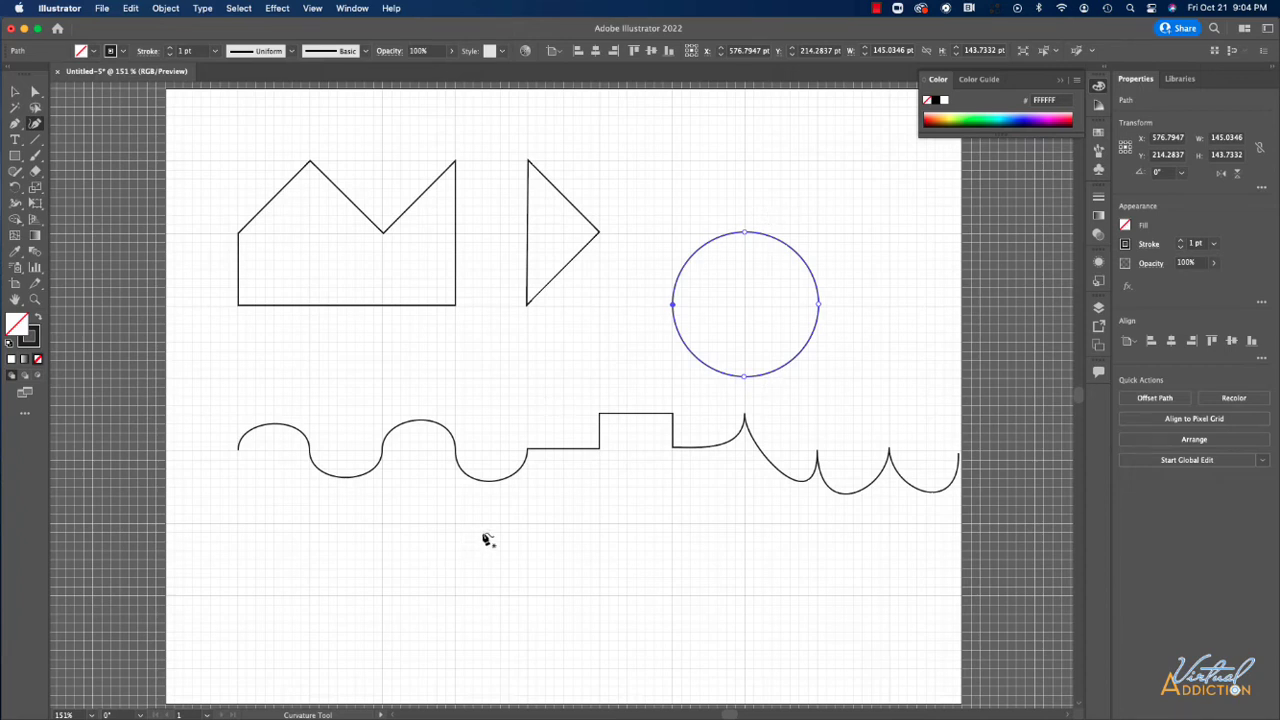
# - Draw a half-circle about 144 pt wide below the wave, and move its middle anchor across so that the curve arches upward
pyautogui.scroll(-3, 486, 537)
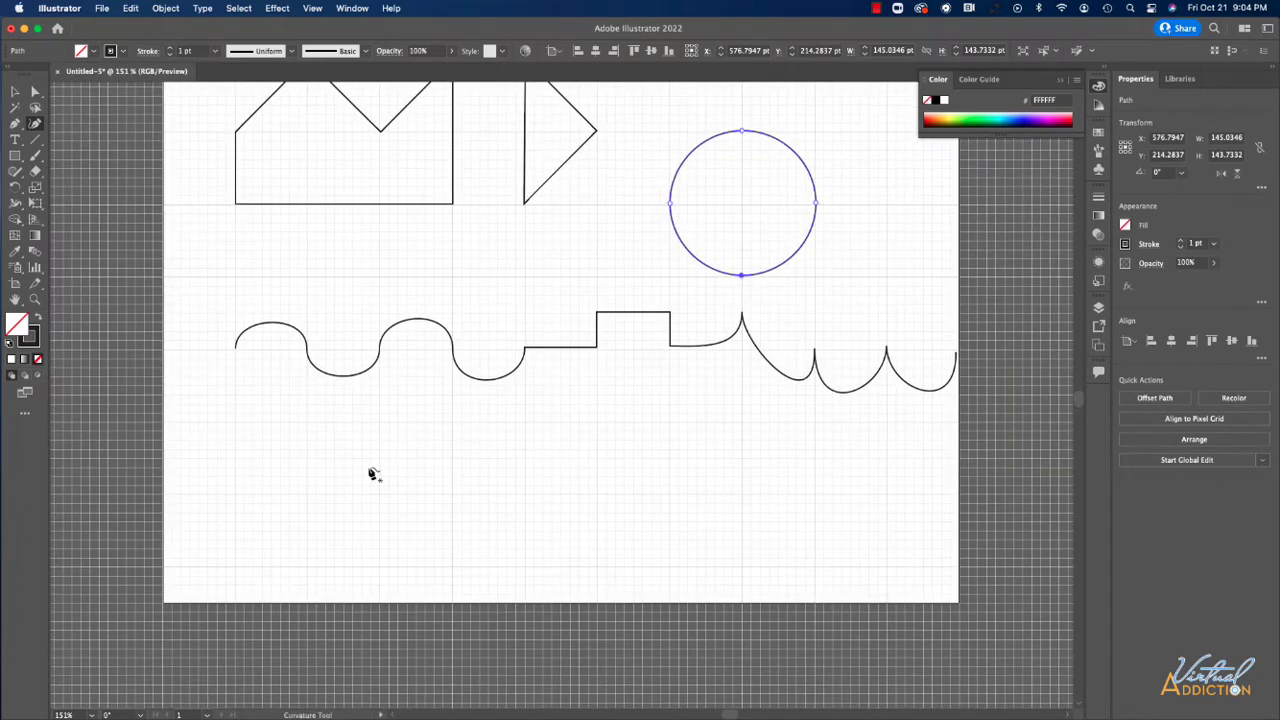
pyautogui.click(234, 493)
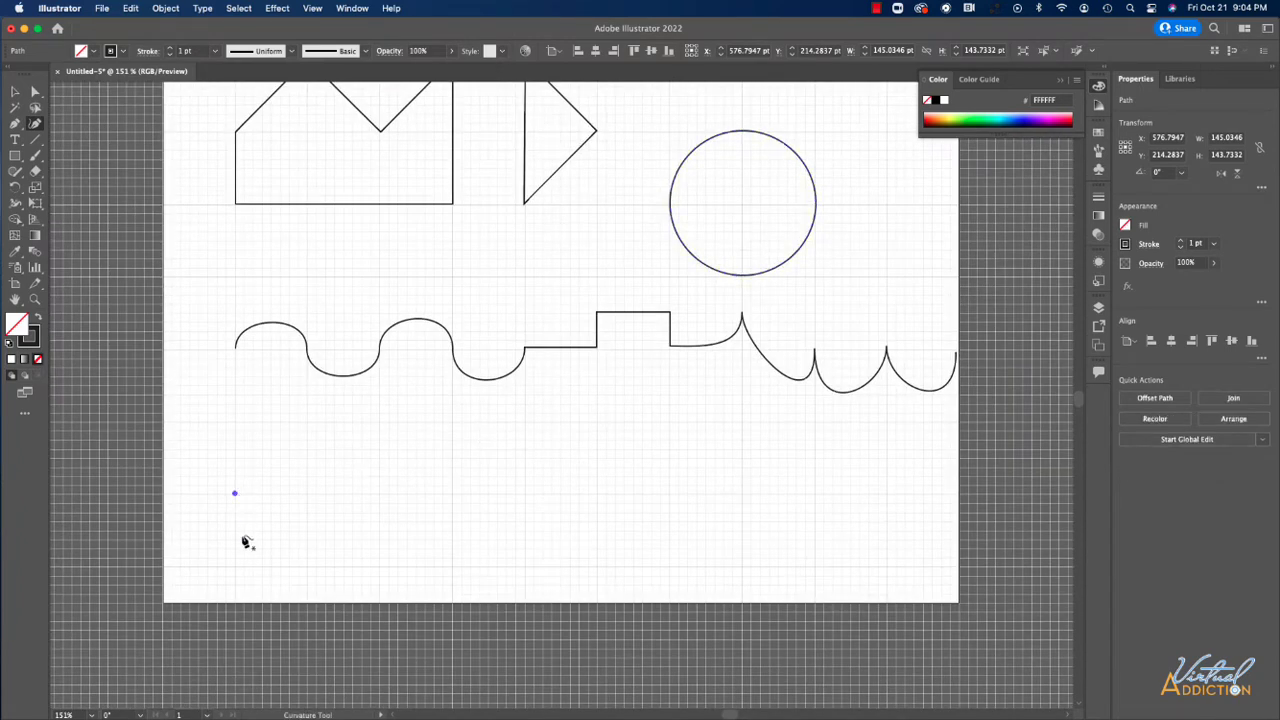
pyautogui.click(307, 565)
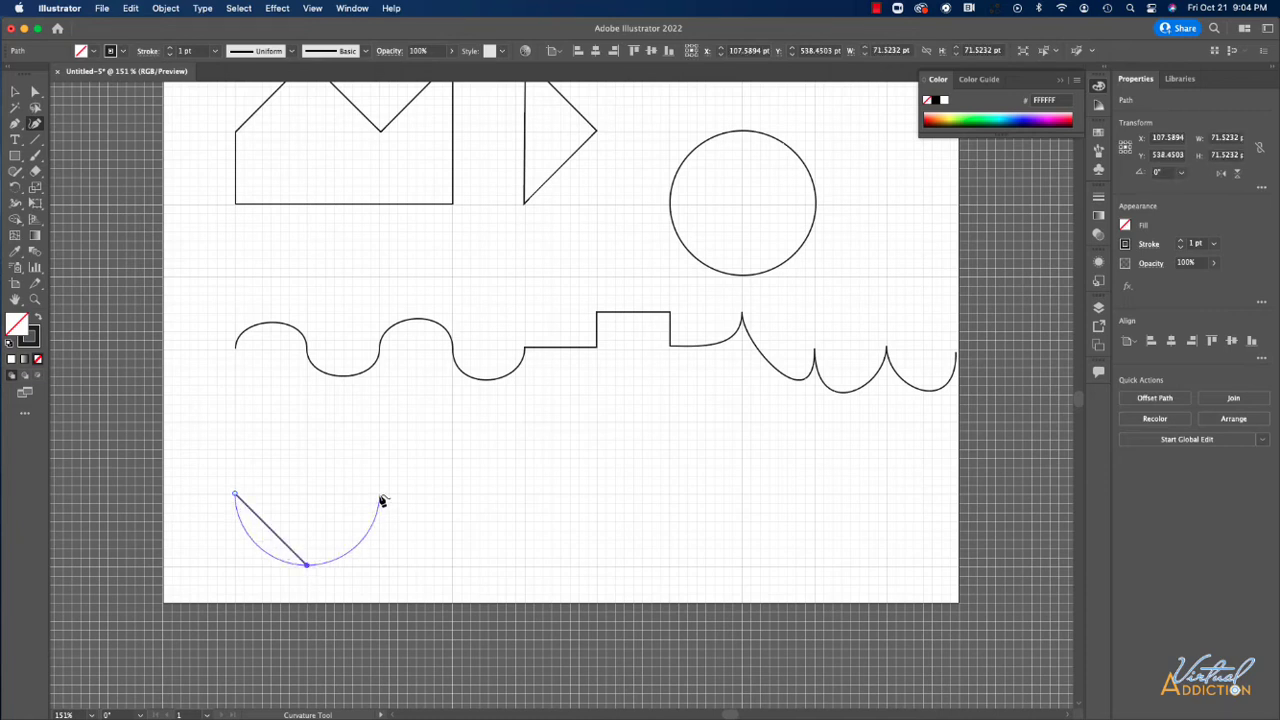
pyautogui.click(380, 496)
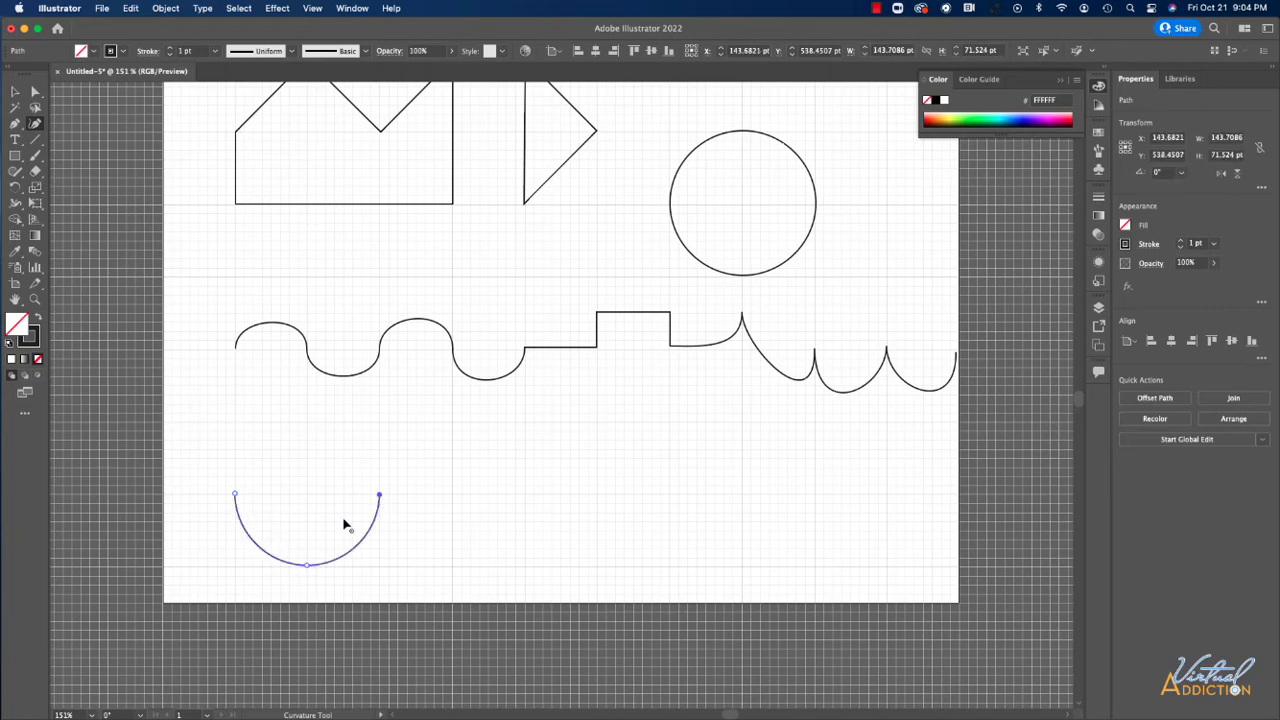
pyautogui.moveTo(307, 565); pyautogui.dragTo(309, 421)
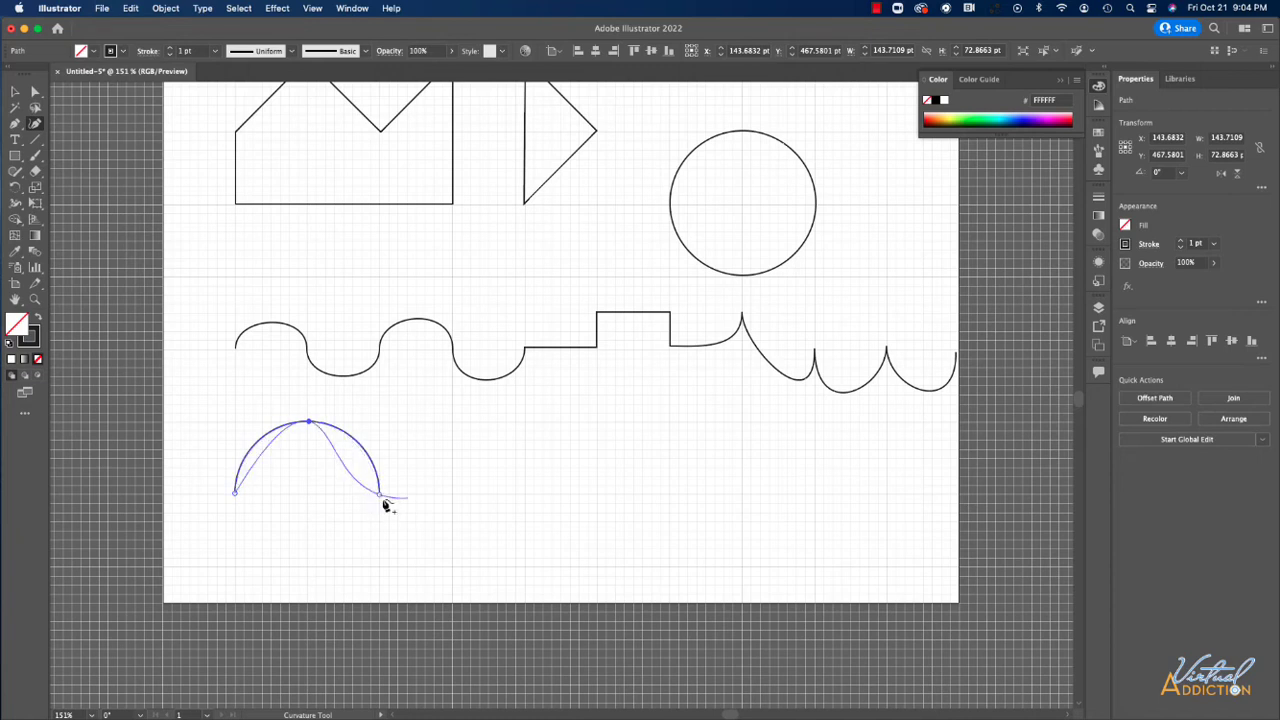
# - Continue from the arch's end with a curve about 71 pt across and 43 pt down, and add straight segments across and up
pyautogui.press('Escape')
pyautogui.click(381, 495)
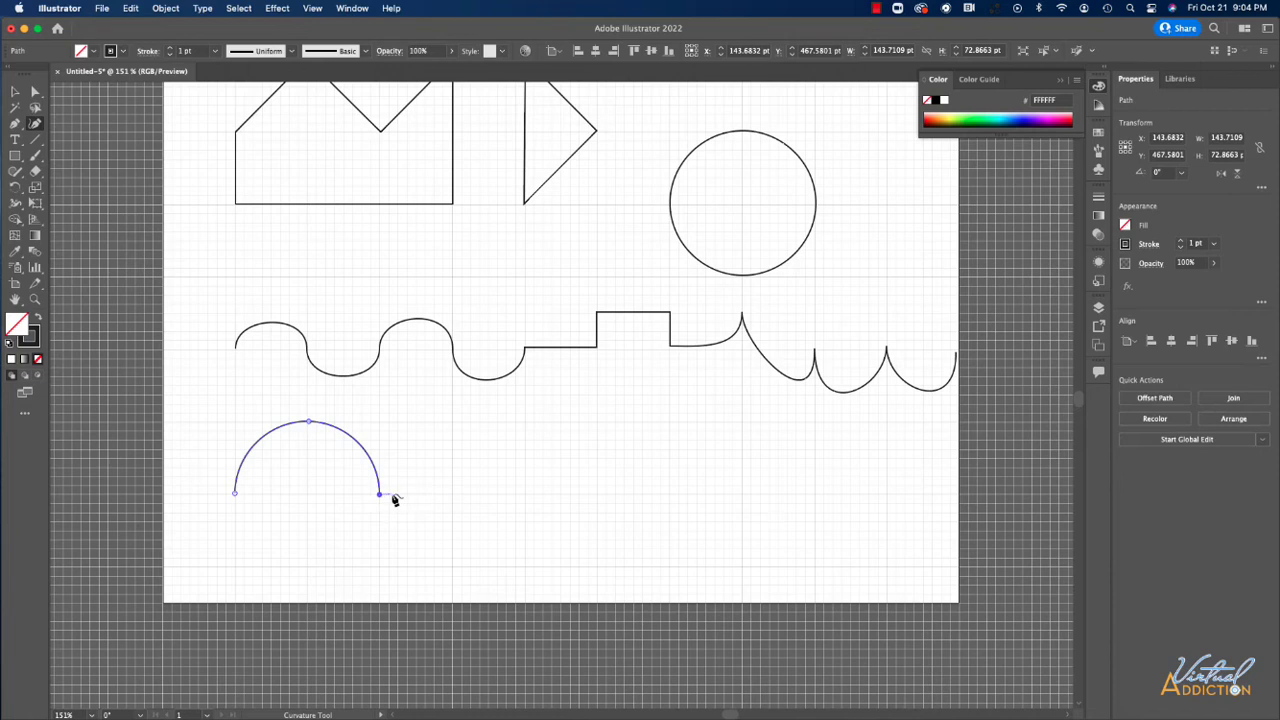
pyautogui.click(451, 493)
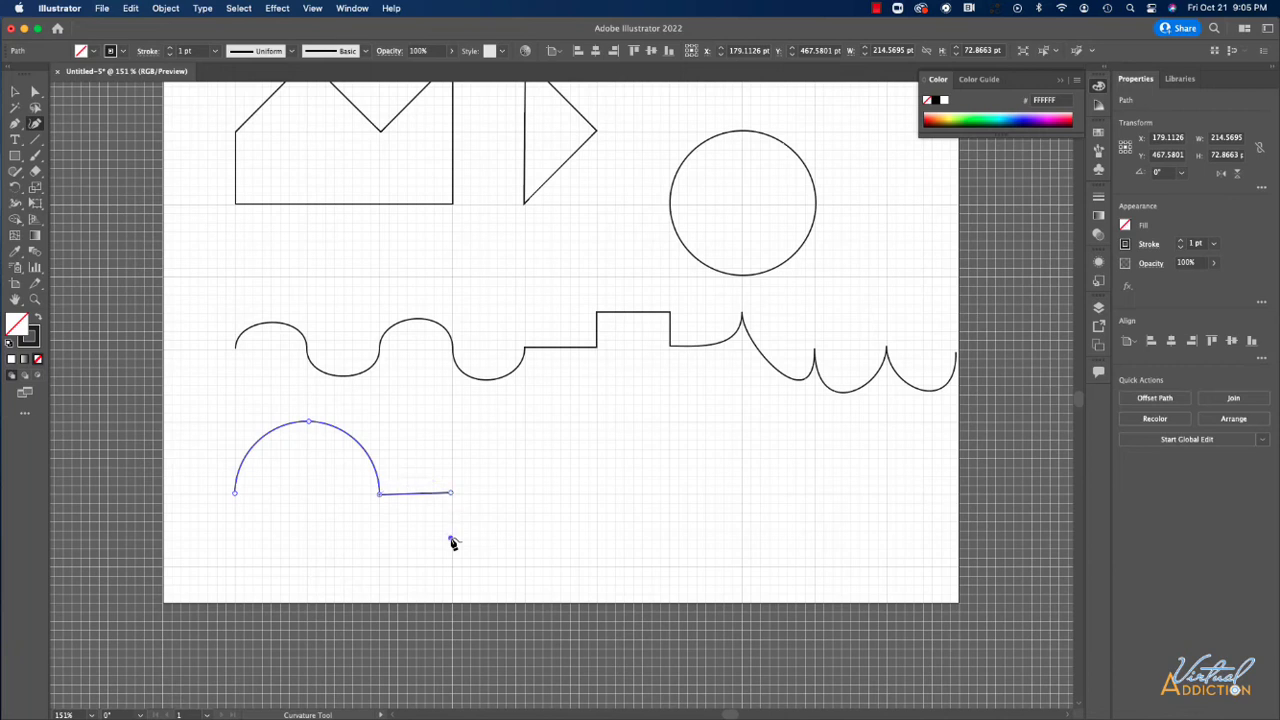
pyautogui.click(451, 539)
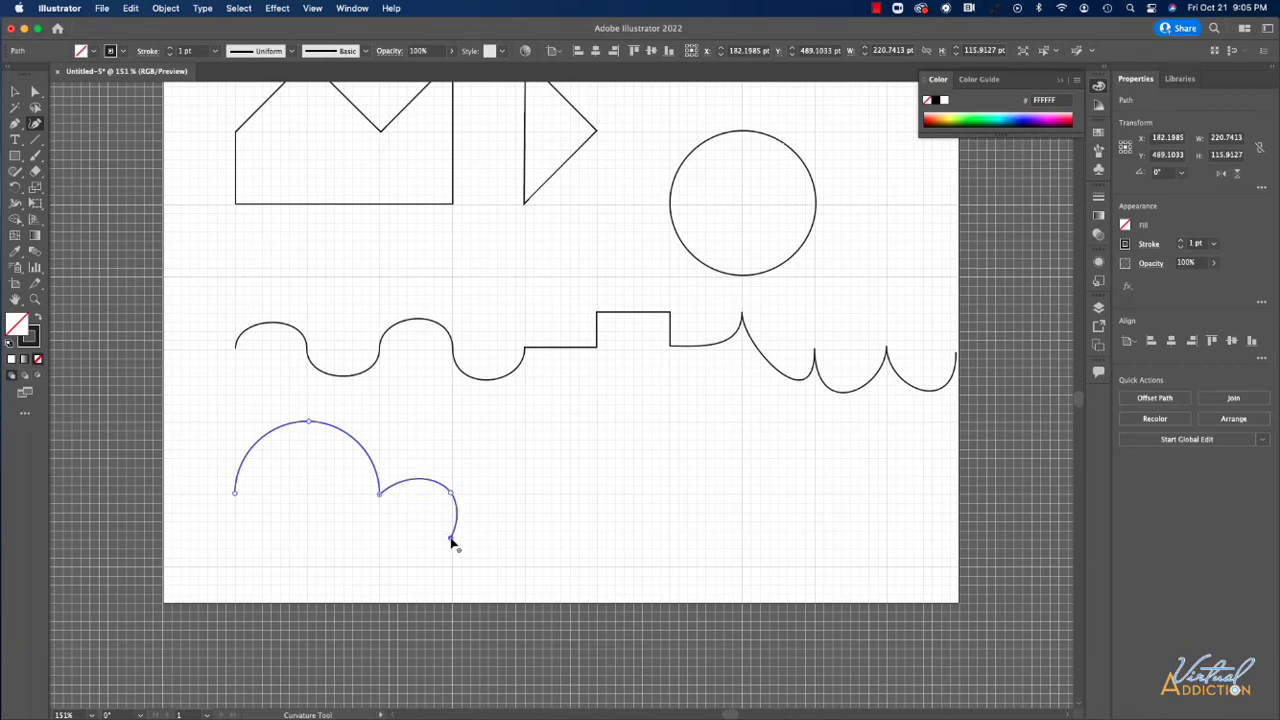
pyautogui.doubleClick(523, 538)
pyautogui.click(524, 495)
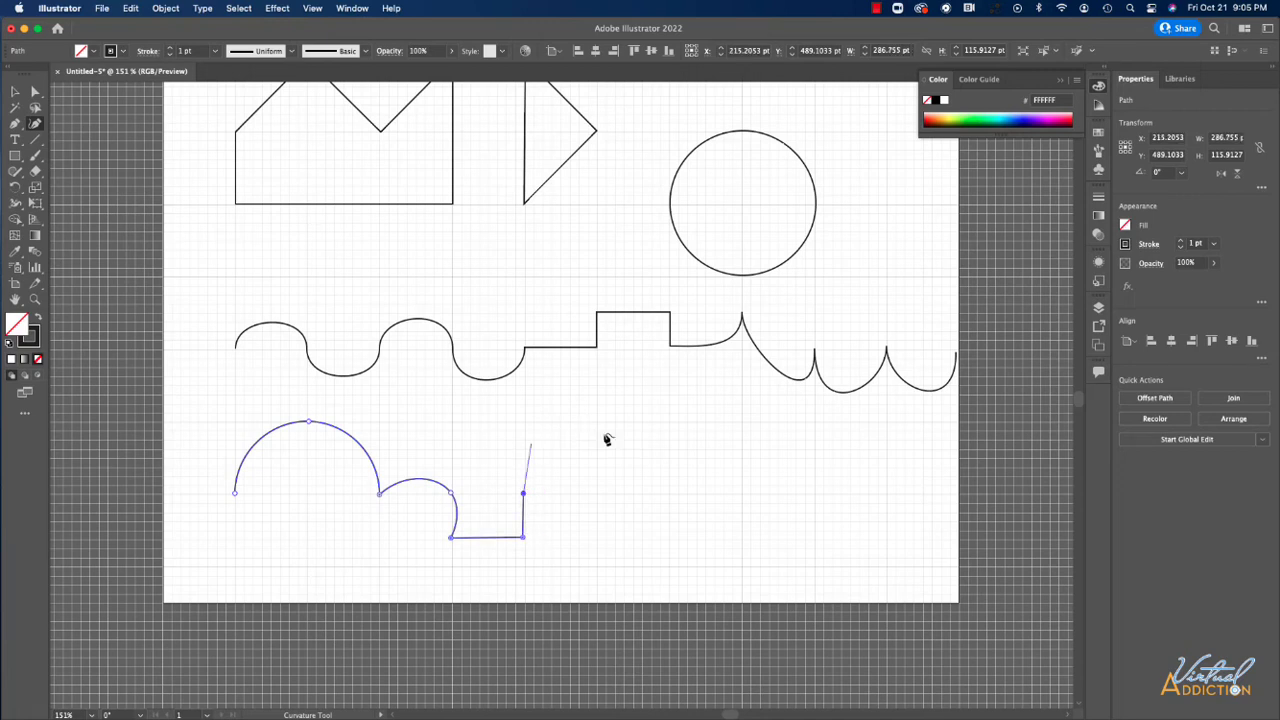
# - Finish the path with a rounded curve through anchors about 74 pt across and 72 pt below that, and deselect it
pyautogui.click(598, 494)
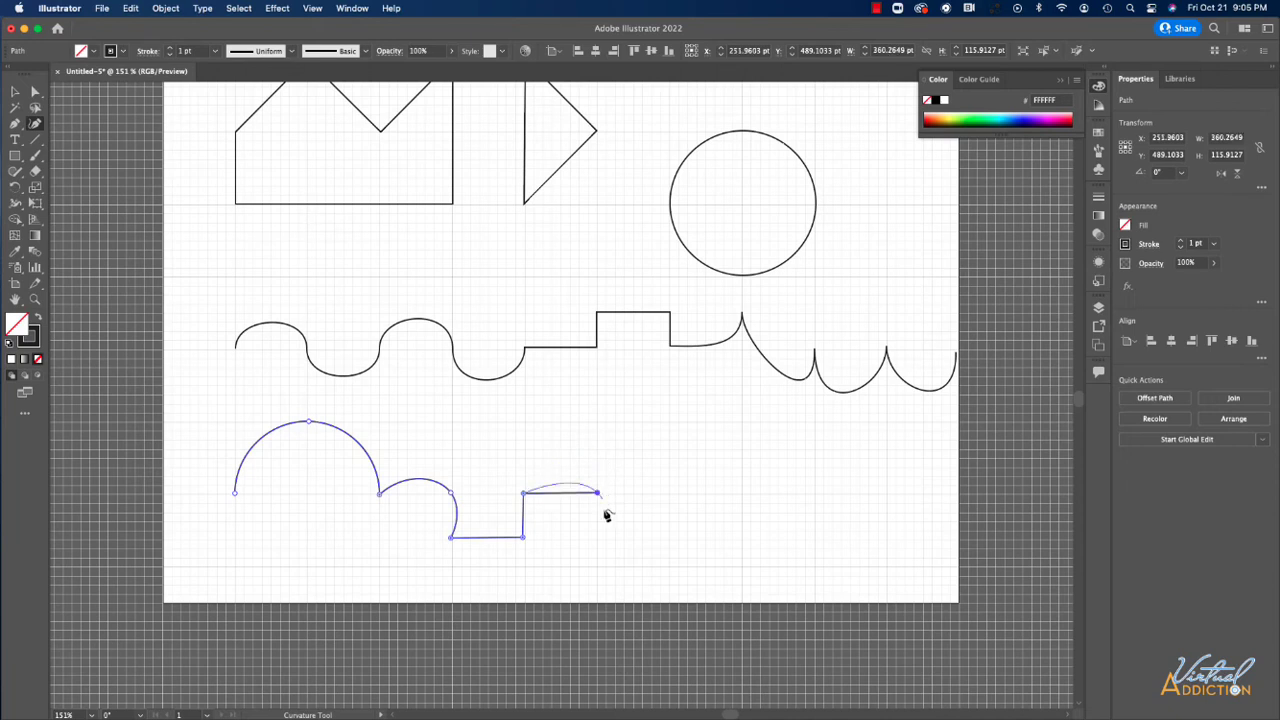
pyautogui.click(598, 567)
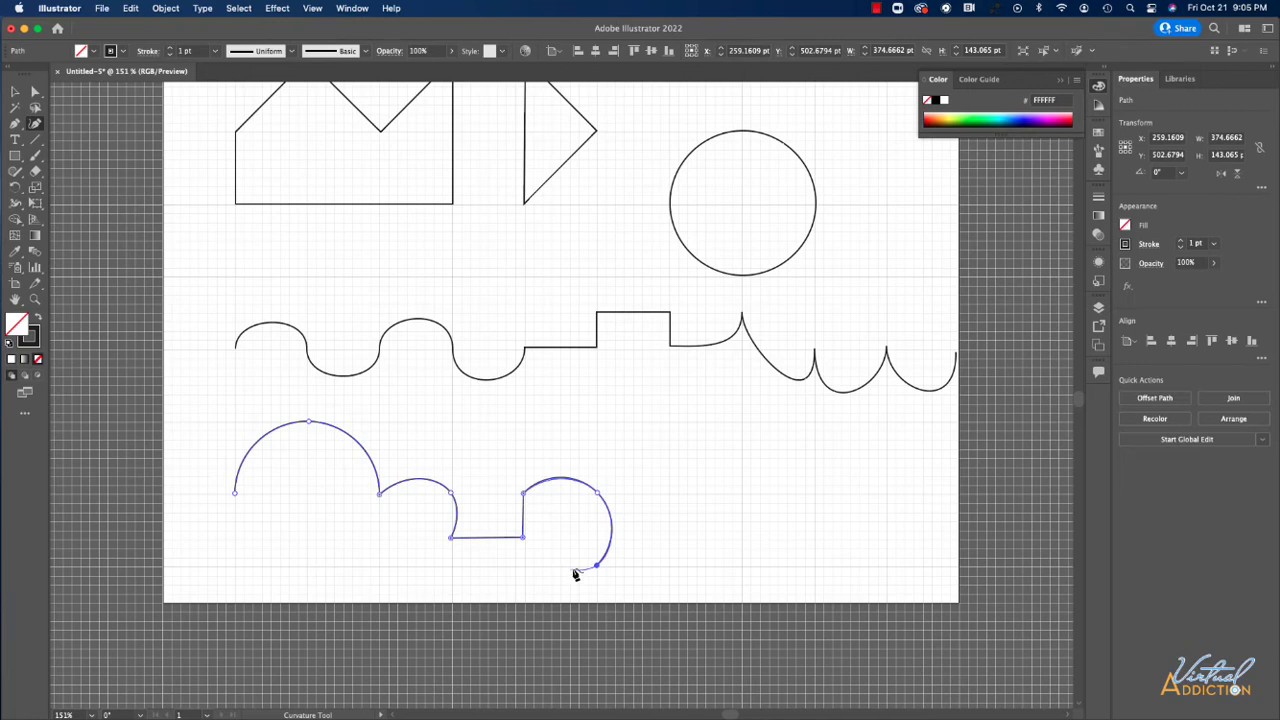
pyautogui.press('v')
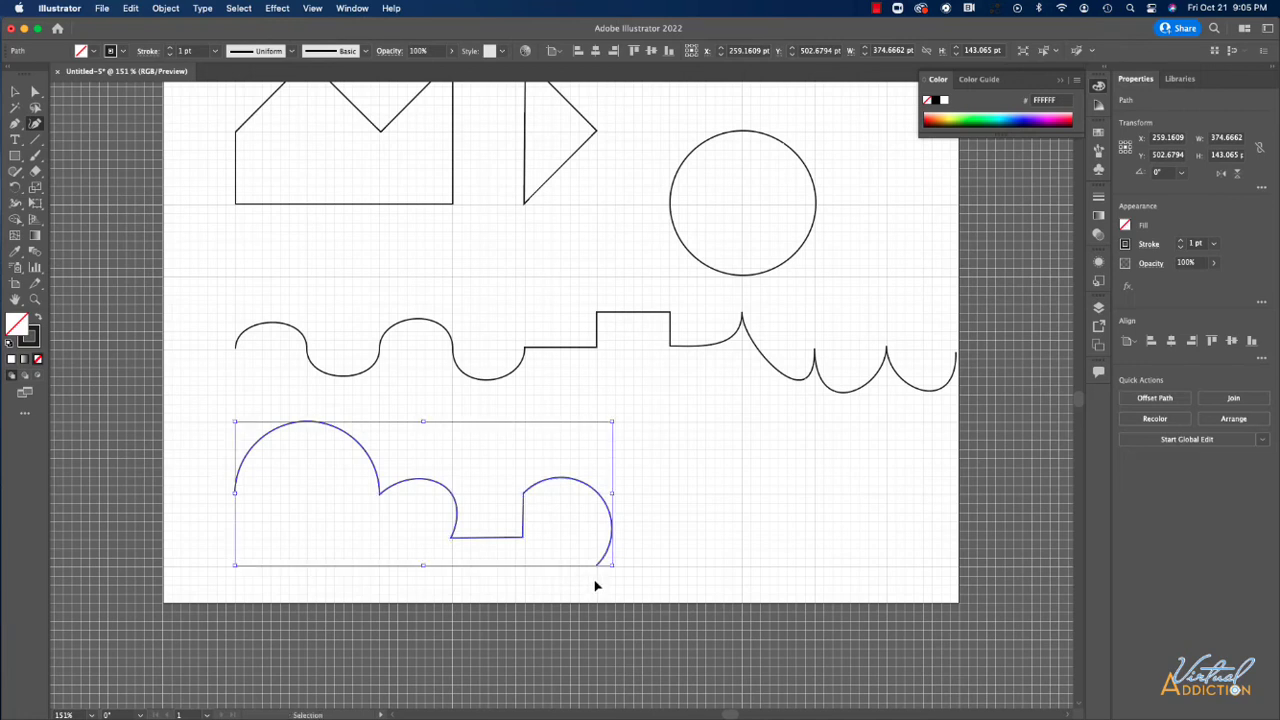
pyautogui.click(603, 580)
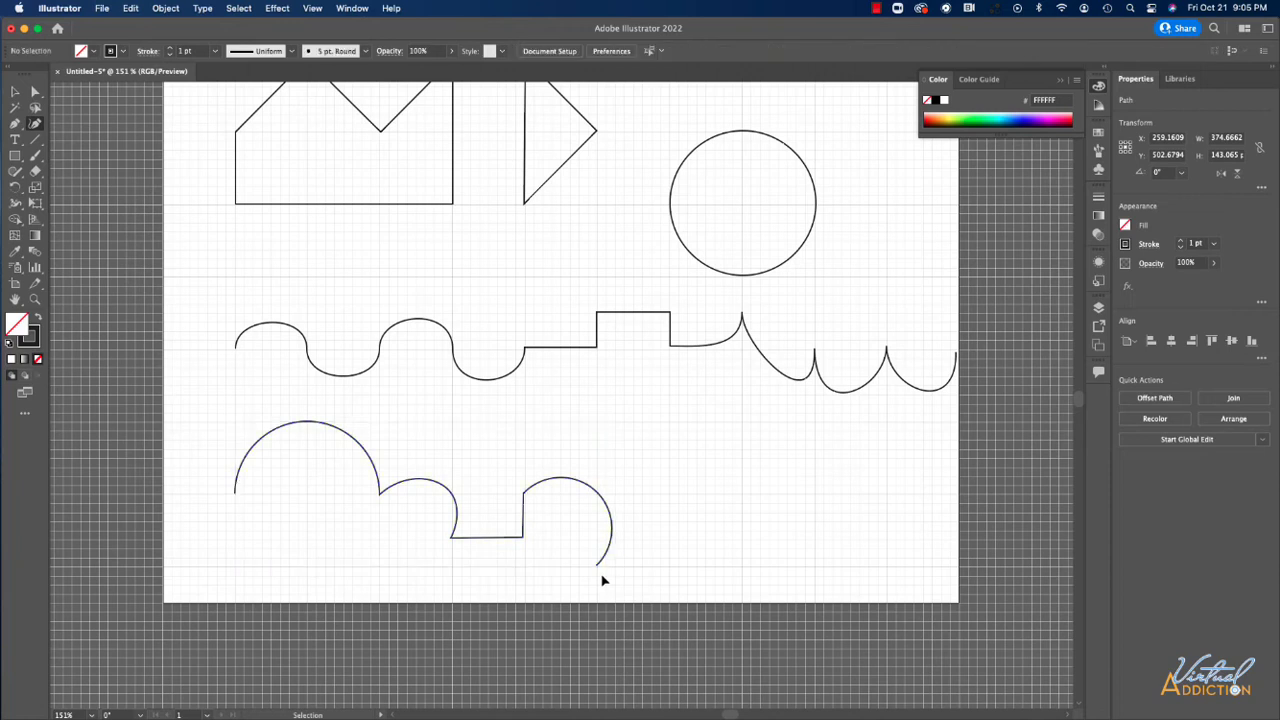
pyautogui.hotkey('shift', '`')
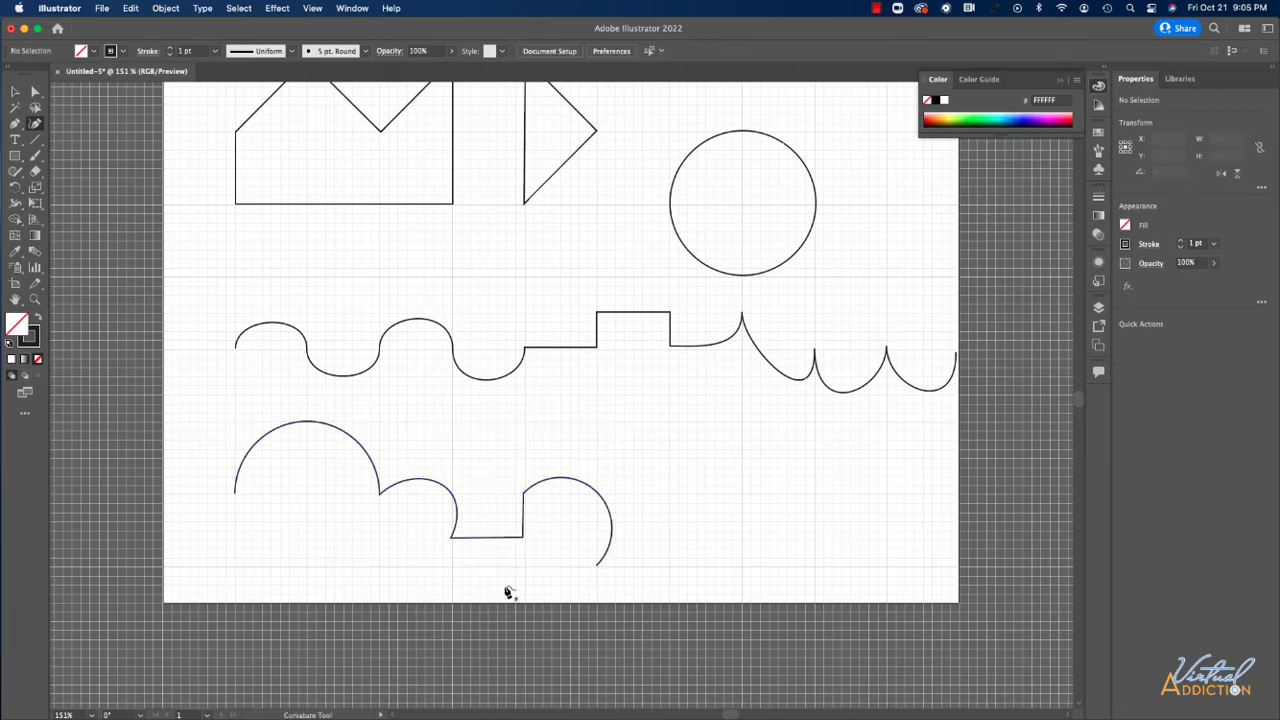
pyautogui.hscroll(5, 507, 592)
pyautogui.scroll(3, 507, 592)
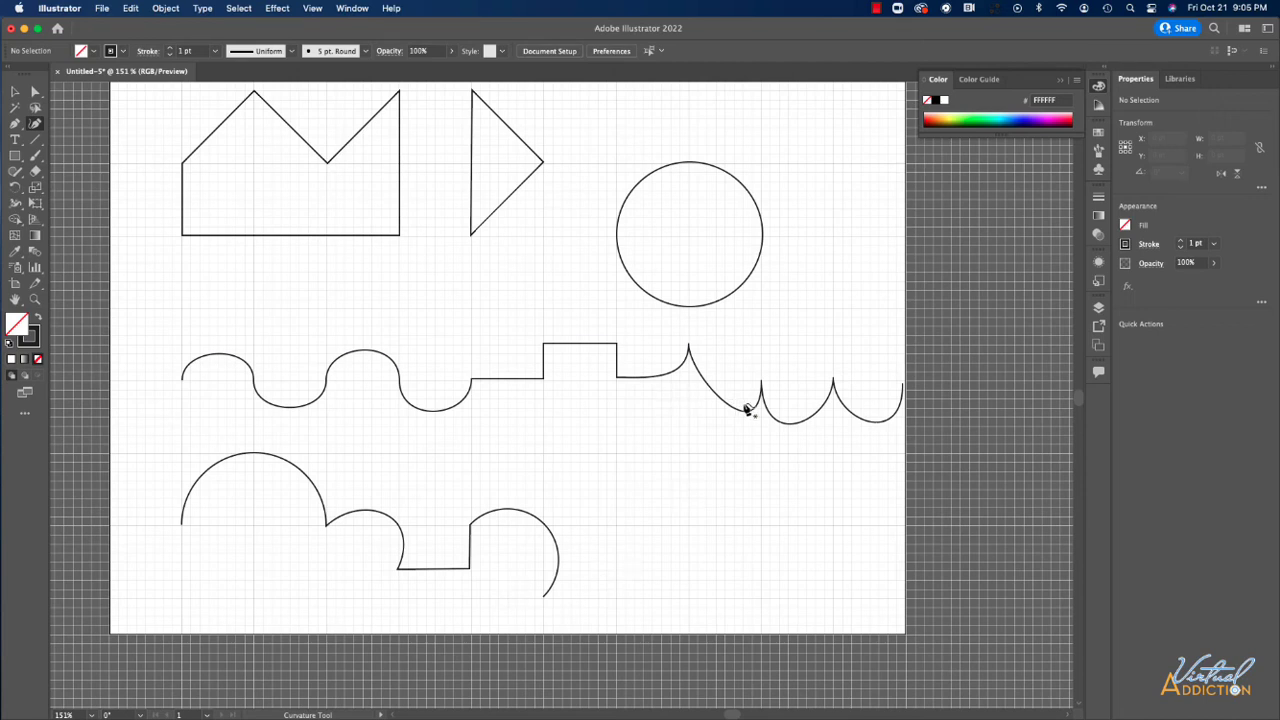
pyautogui.scroll(2, 746, 409)
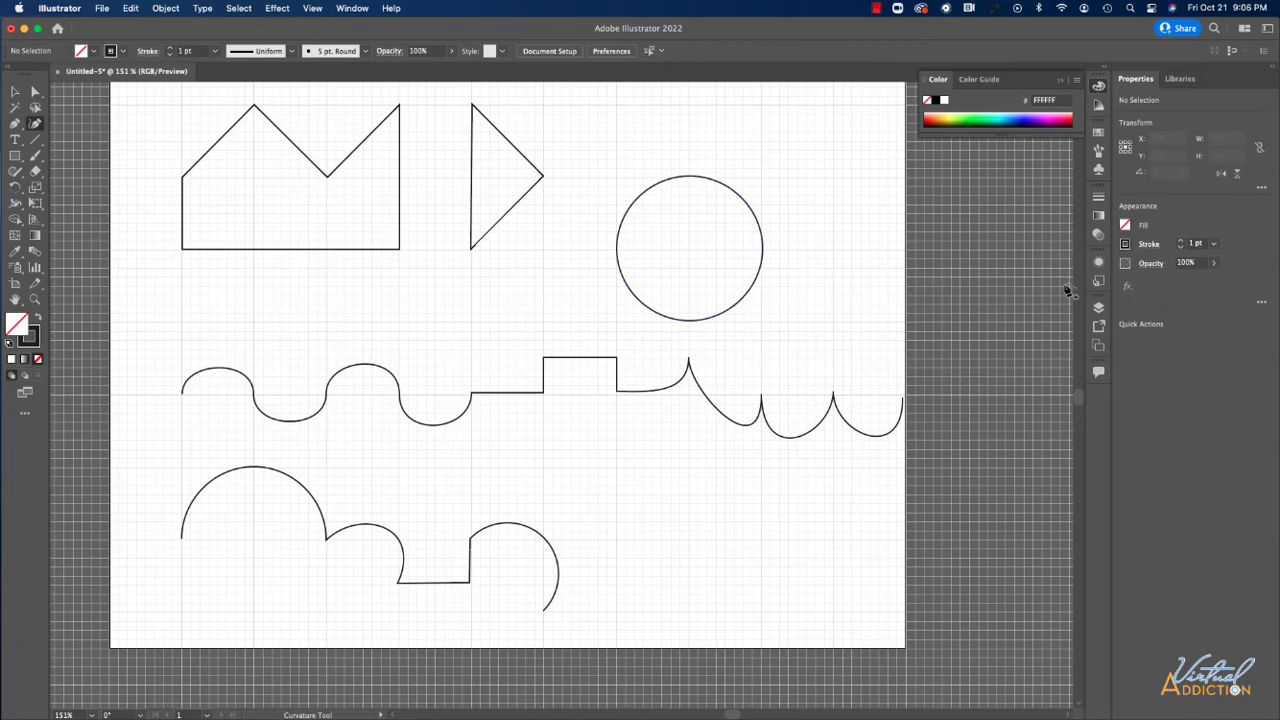
# - Show the octo layer, hide Layer 4 with the practice paths, and make octo the active layer
pyautogui.click(1098, 308)
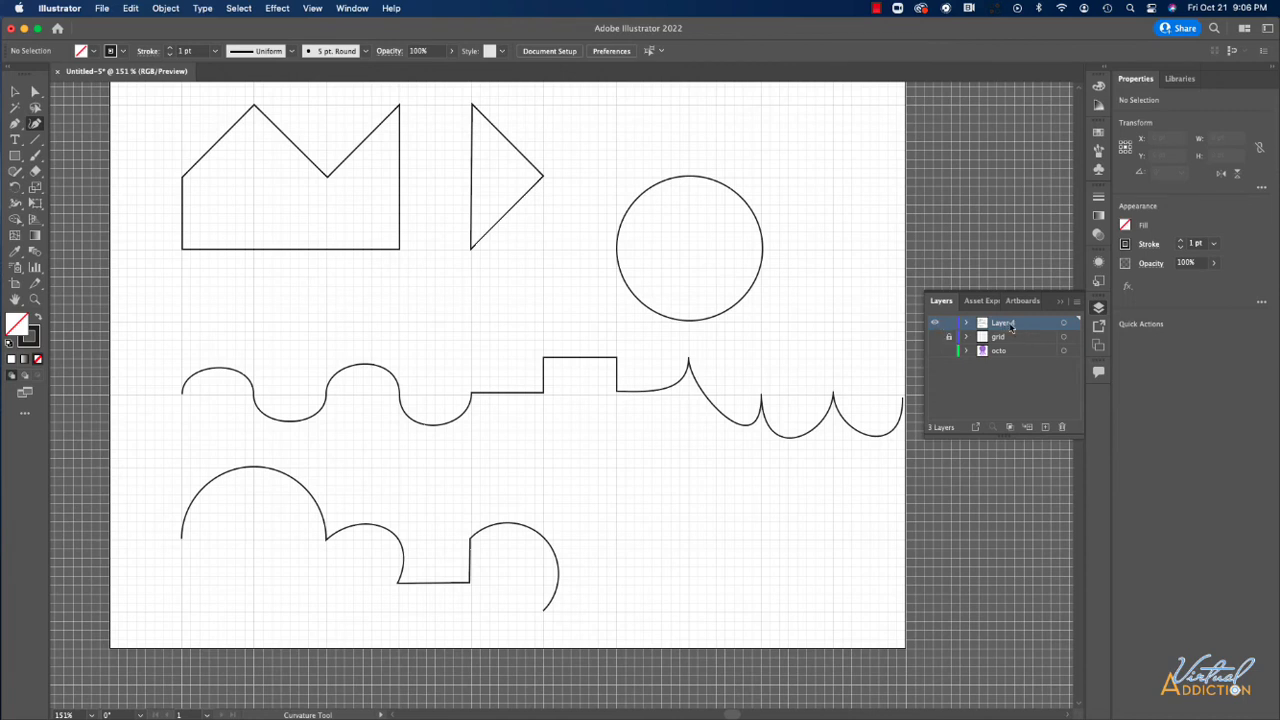
pyautogui.keyDown('super'); pyautogui.click(936, 323); pyautogui.keyUp('super')
pyautogui.keyDown('super'); pyautogui.click(936, 324); pyautogui.keyUp('super')
pyautogui.click(935, 351)
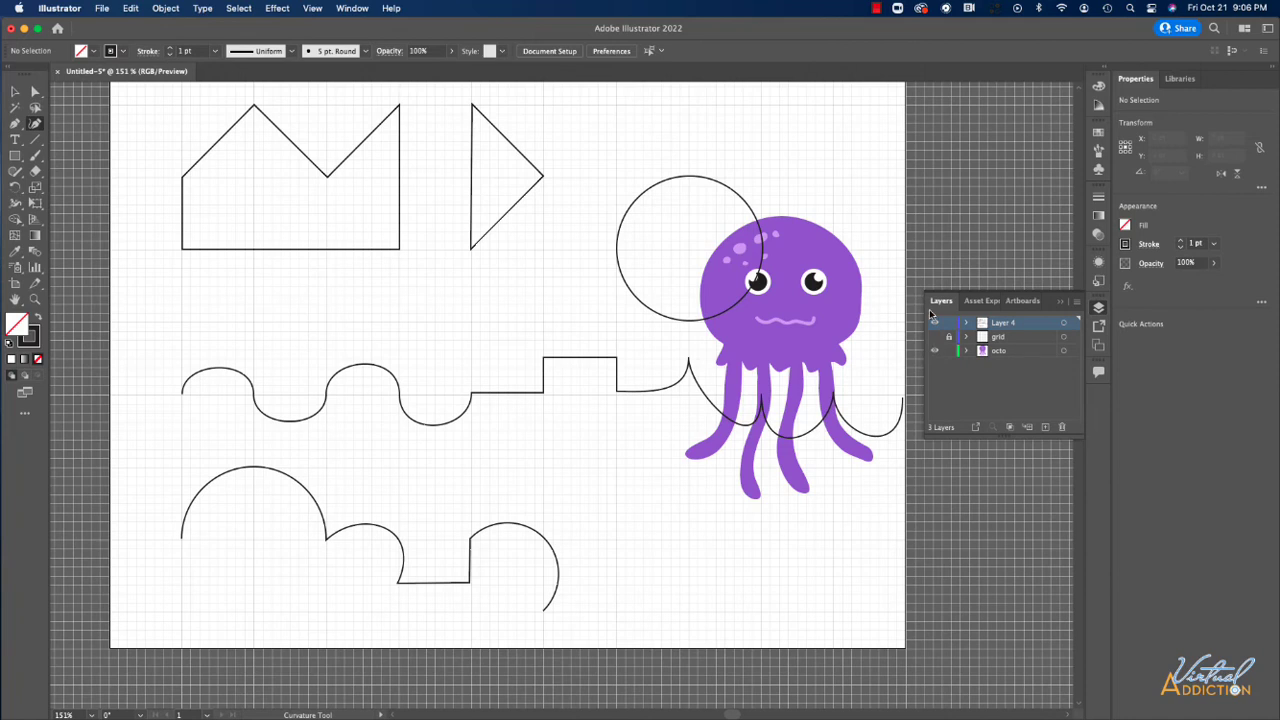
pyautogui.click(935, 323)
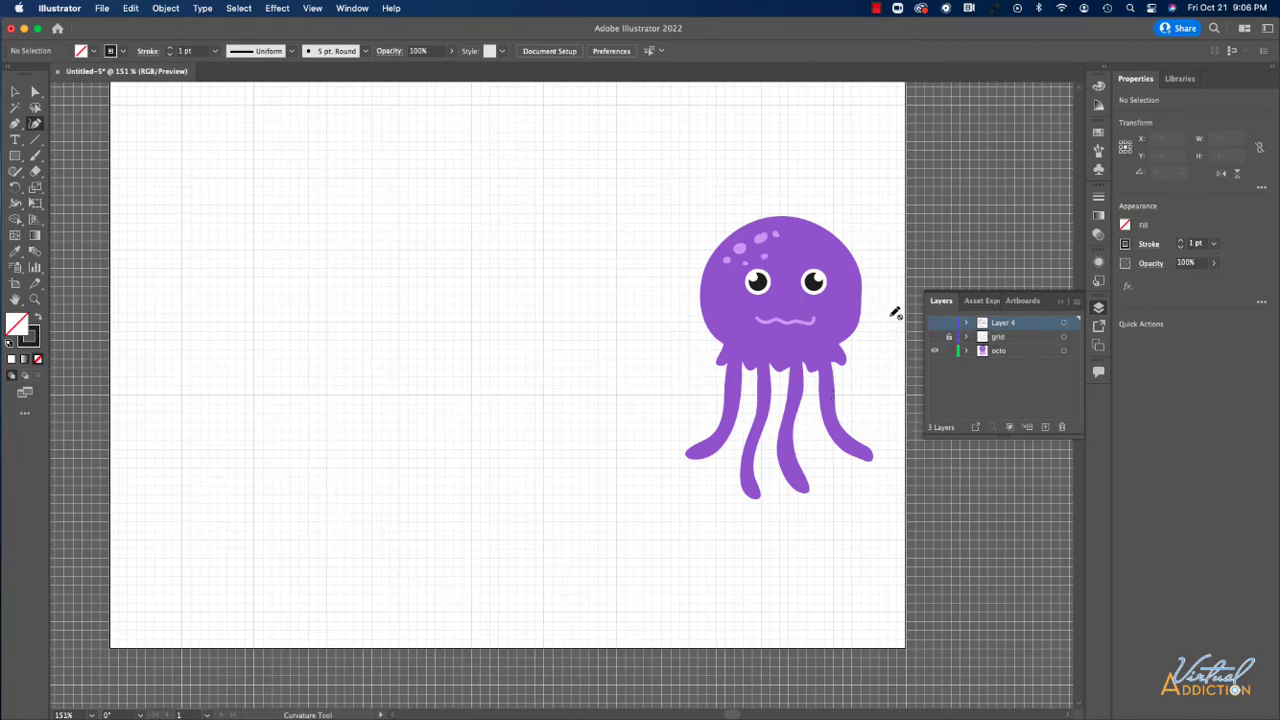
pyautogui.click(1010, 351)
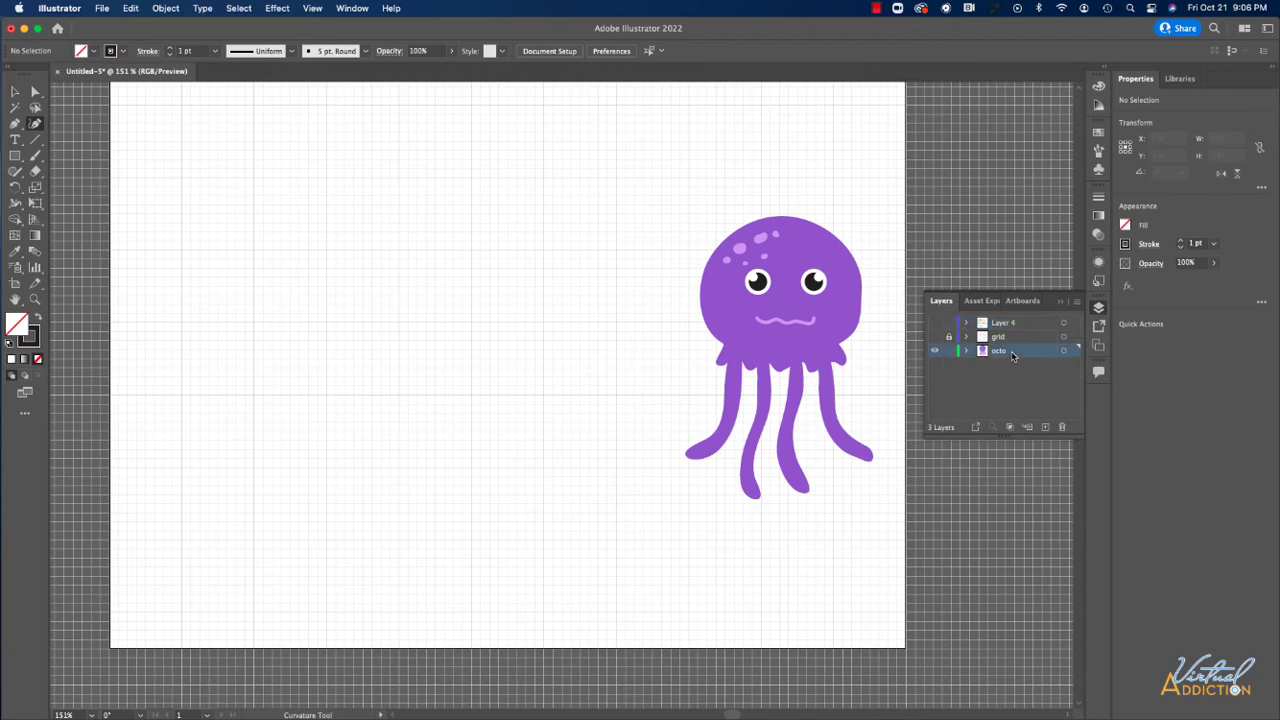
# - Select the octopus group, switch the document to Outline view, and deselect the artwork
pyautogui.click(15, 91)
pyautogui.moveTo(663, 189); pyautogui.dragTo(880, 483)
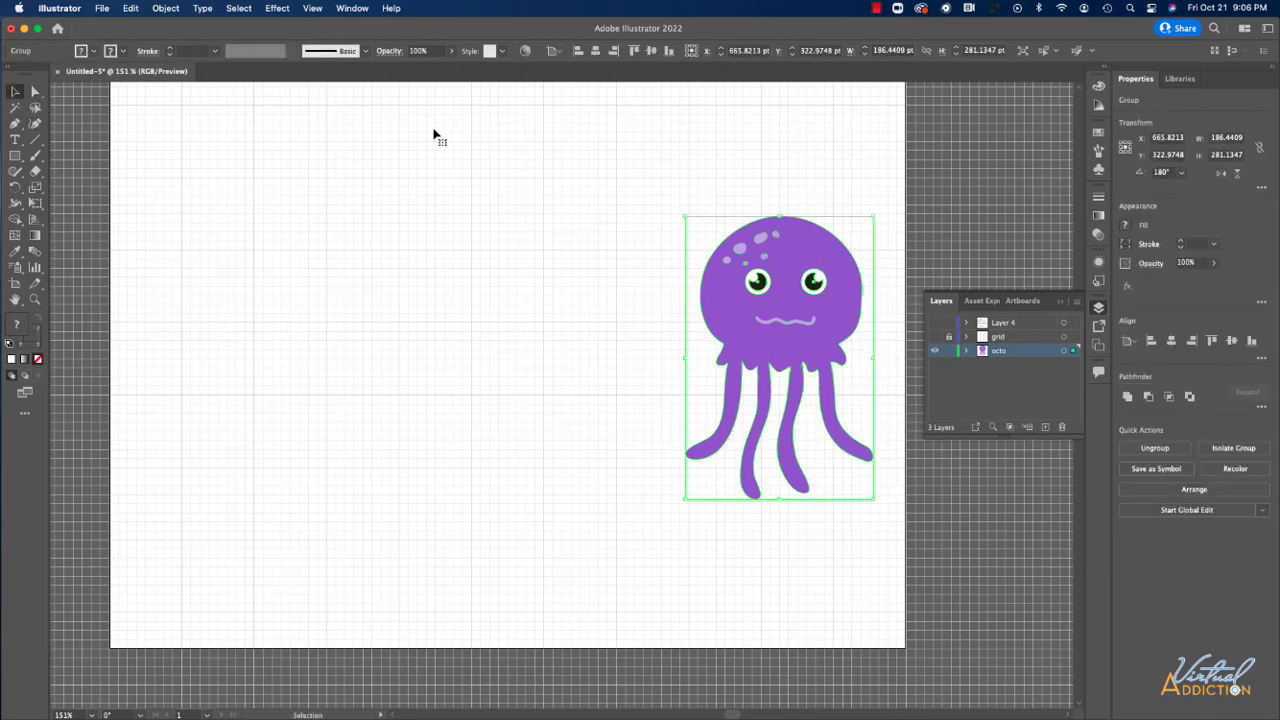
pyautogui.click(312, 8)
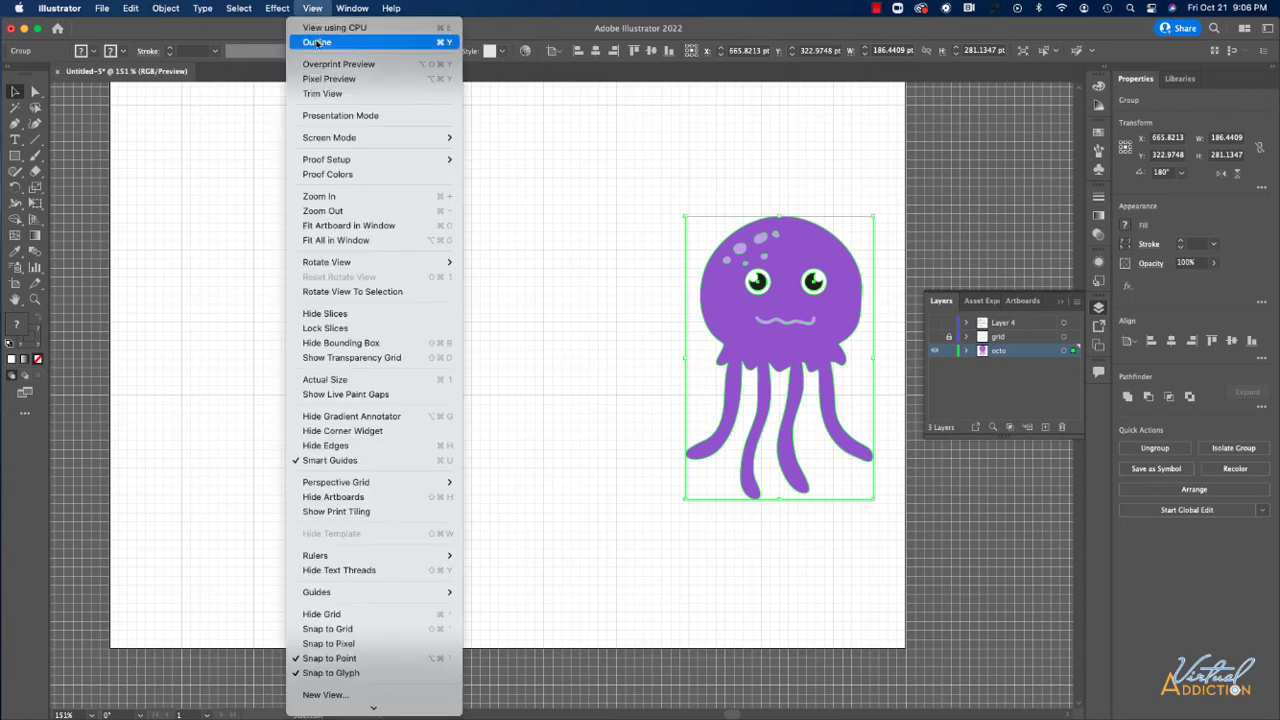
pyautogui.click(317, 42)
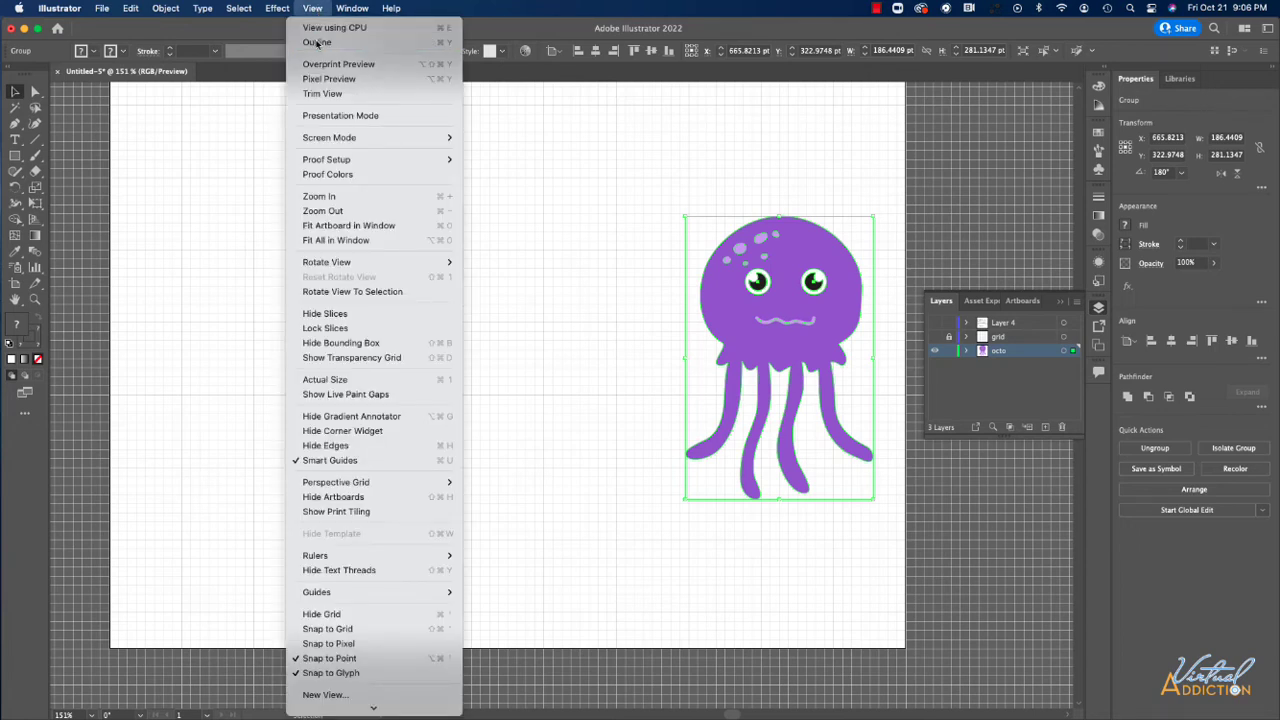
pyautogui.click(608, 337)
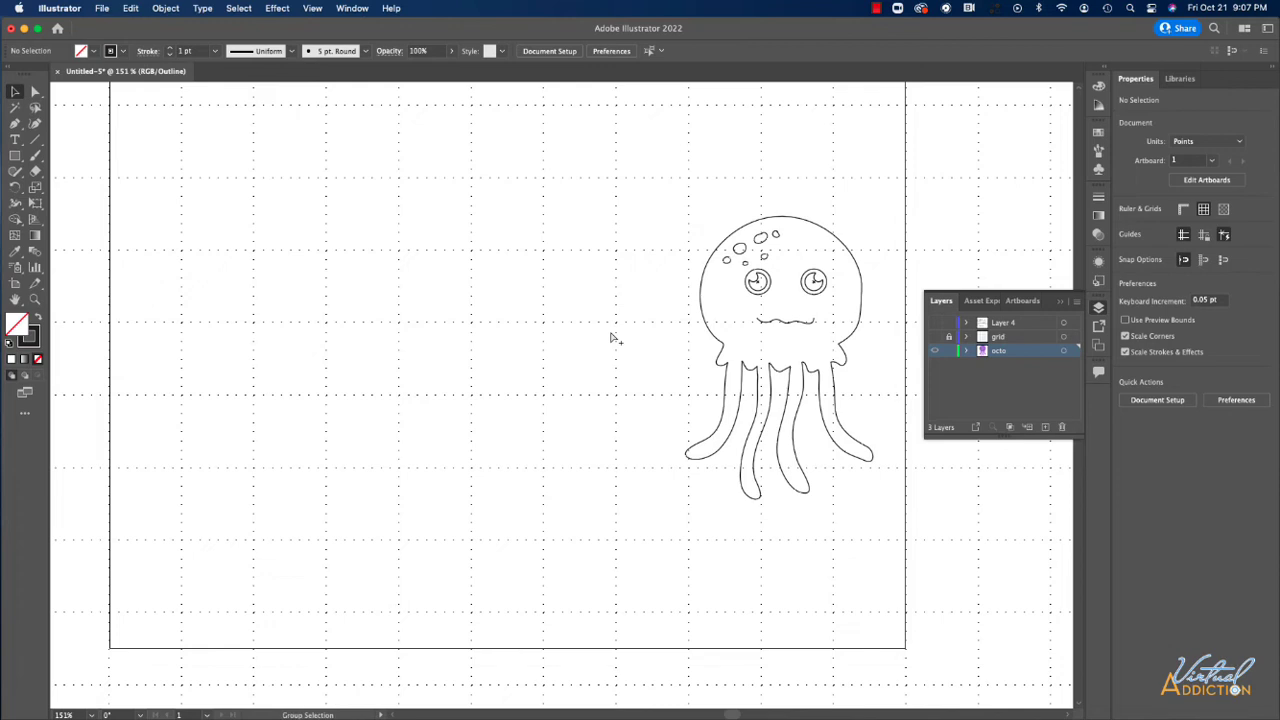
# - Hide the document grid, lock the octo layer, and create a new layer above it for tracing
pyautogui.press('super+apostrophe')
pyautogui.click(948, 351)
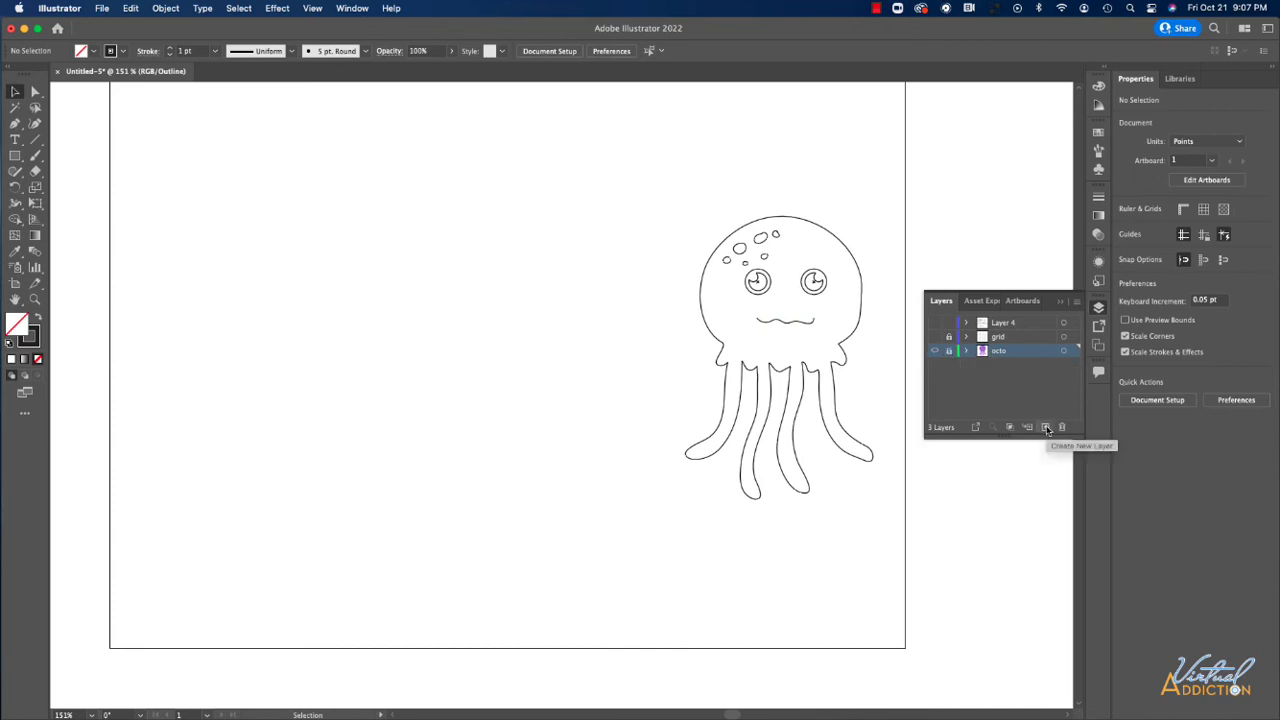
pyautogui.click(1046, 428)
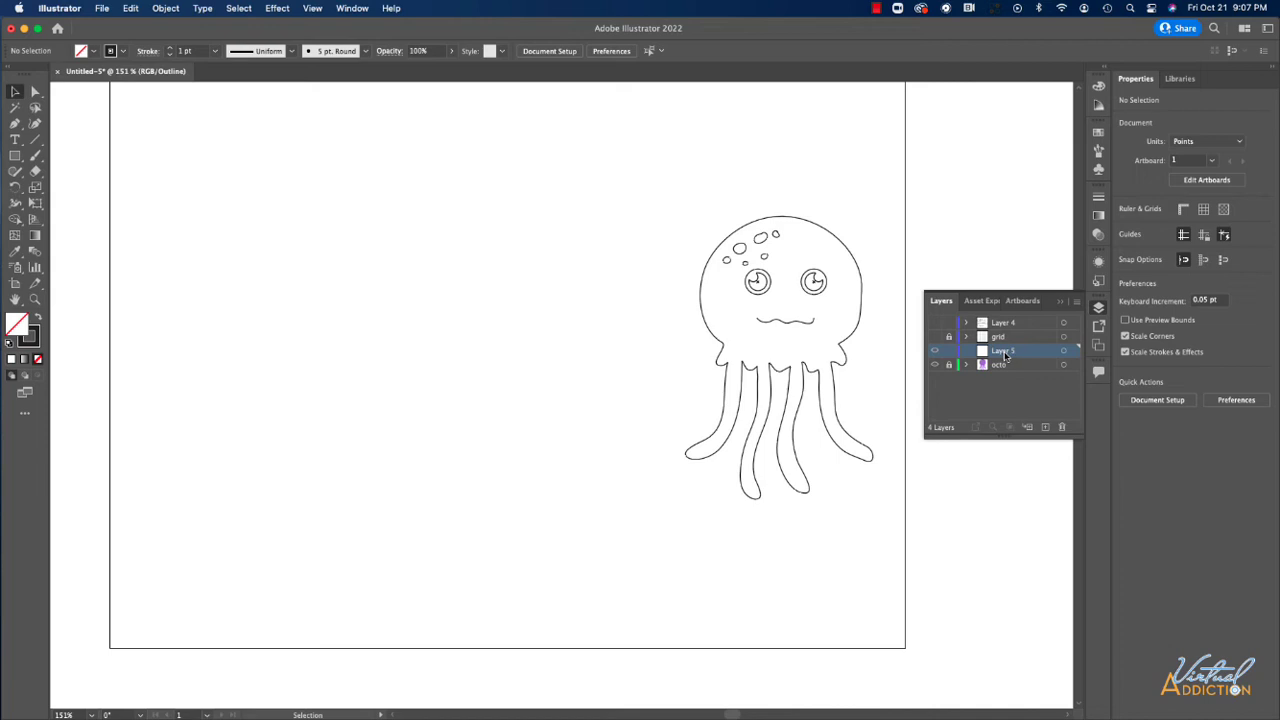
# - Trace the octopus head with the Curvature tool from the left neck corner over the dome to the right skirt tip, about 160 pt wide
pyautogui.hscroll(5, 817, 360)
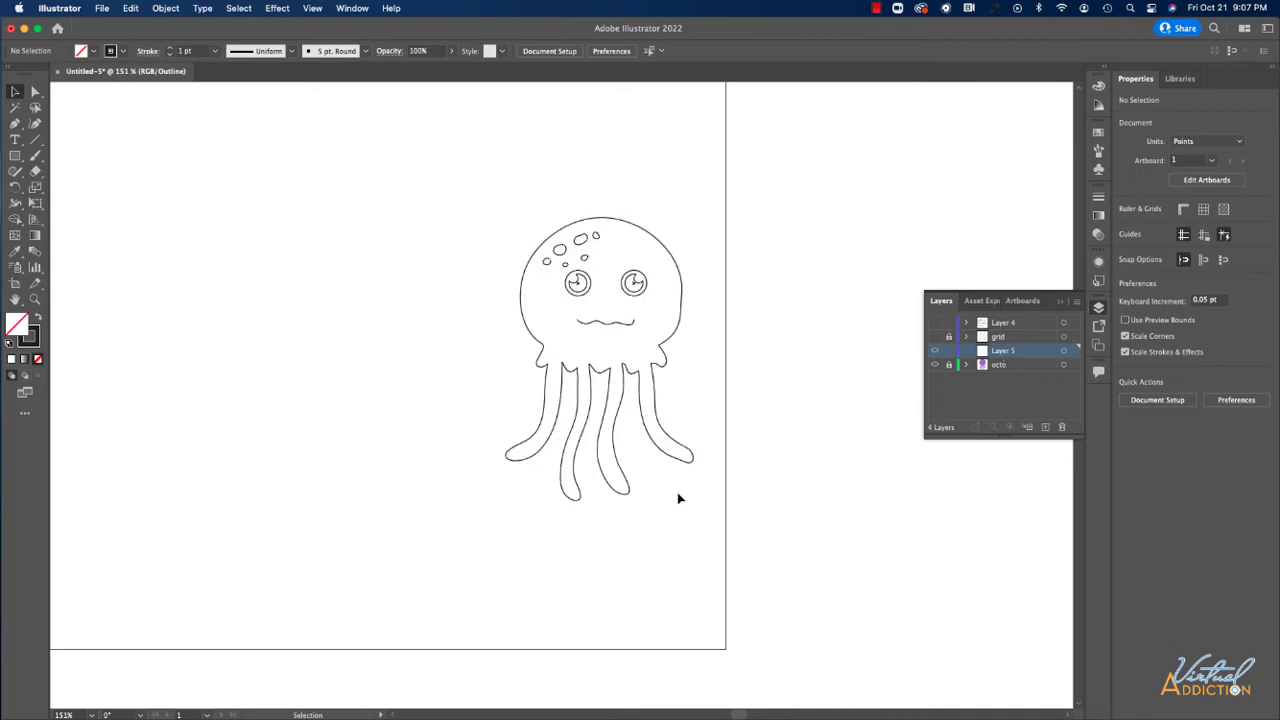
pyautogui.press('super+equal')
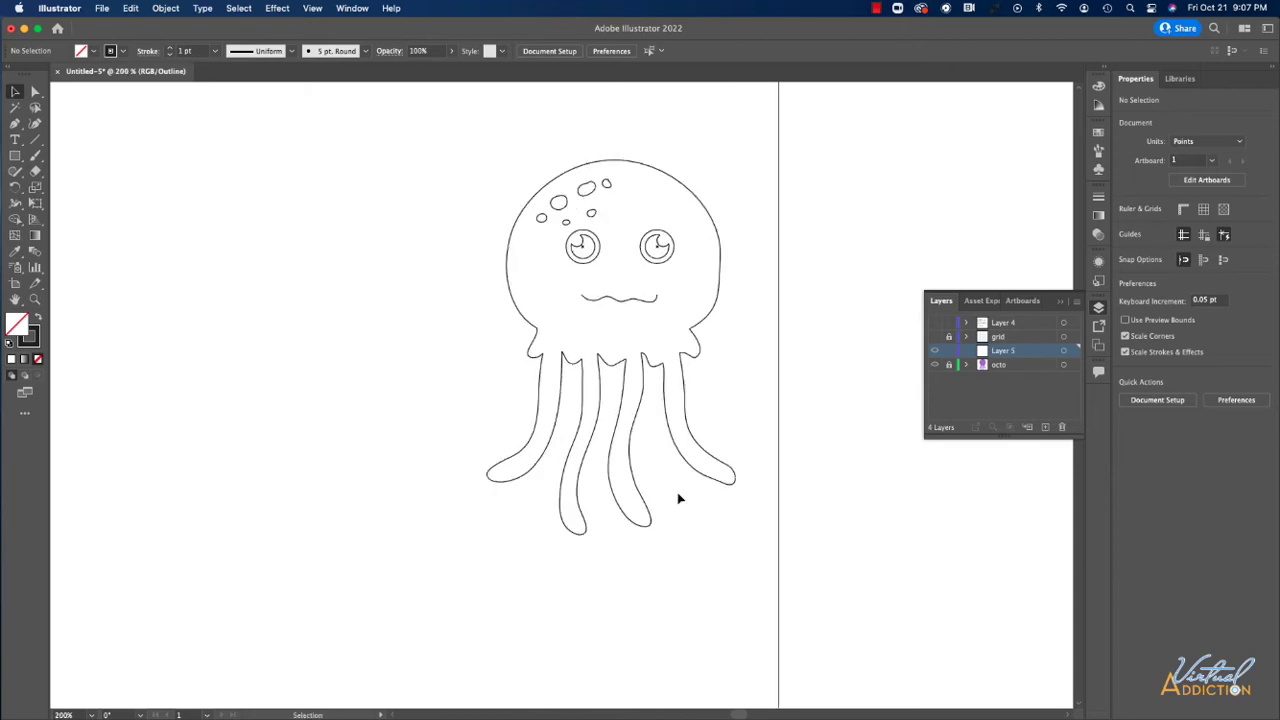
pyautogui.click(35, 125)
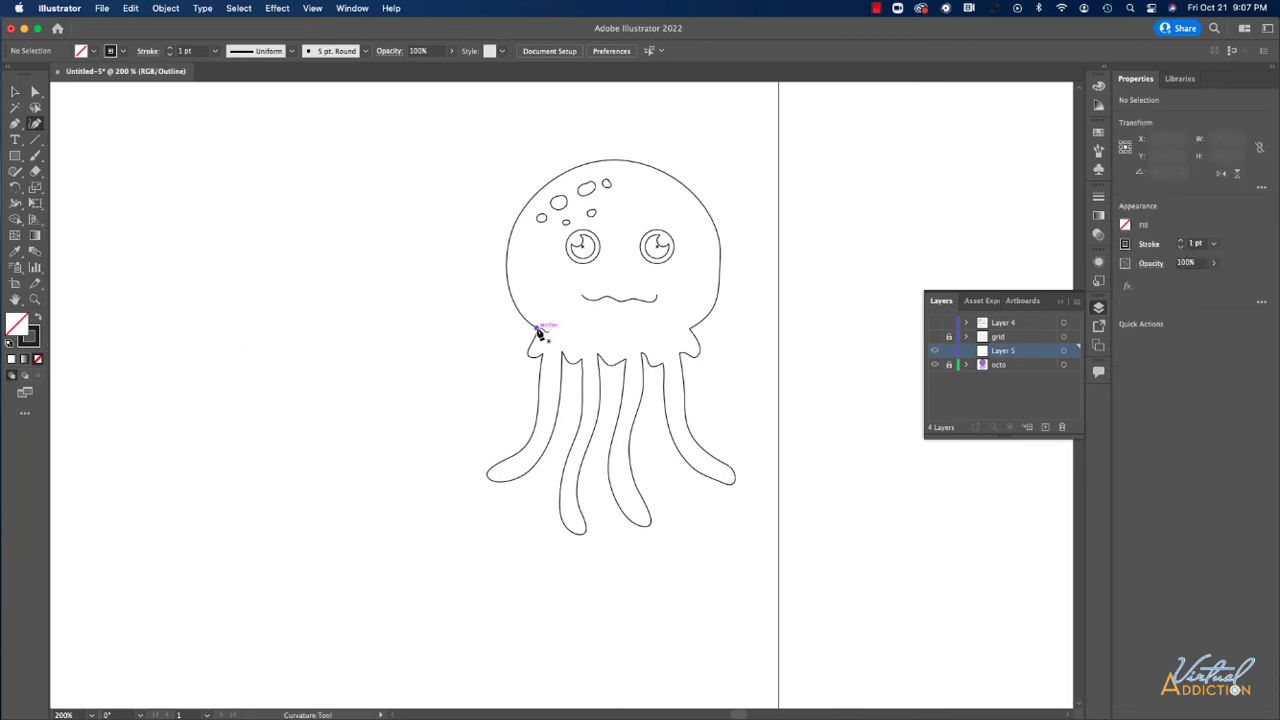
pyautogui.click(537, 328)
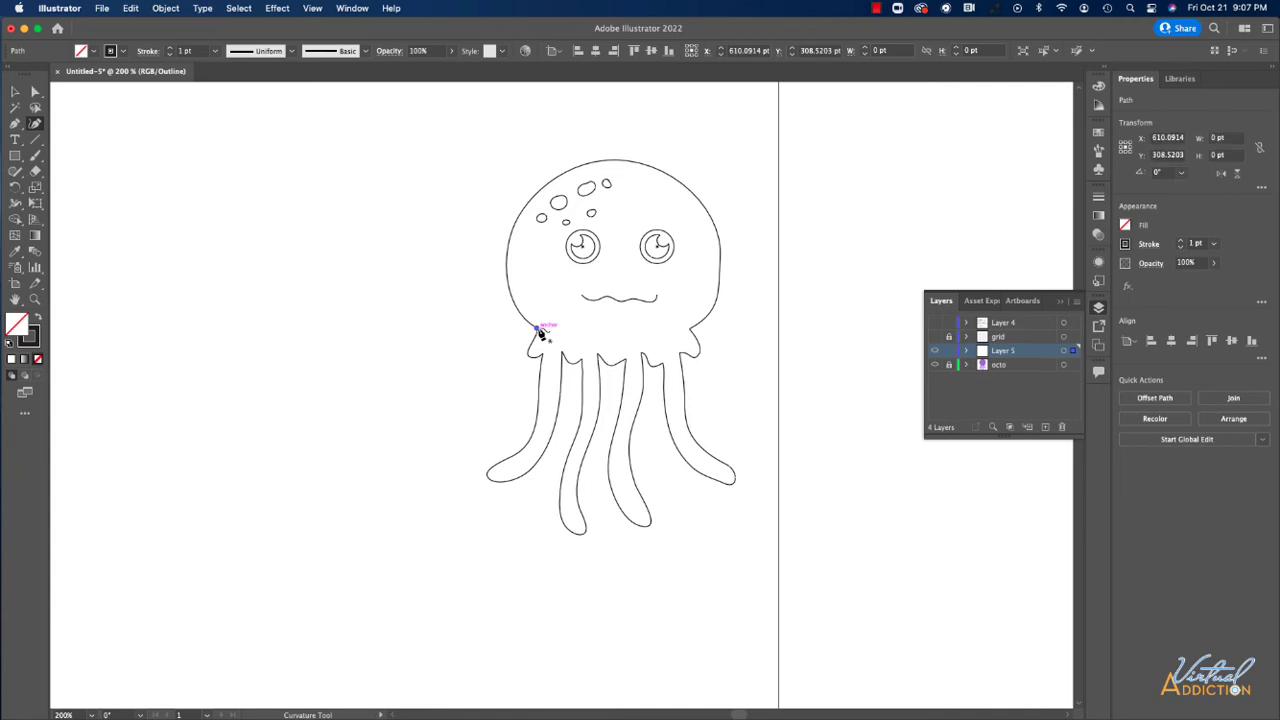
pyautogui.click(508, 252)
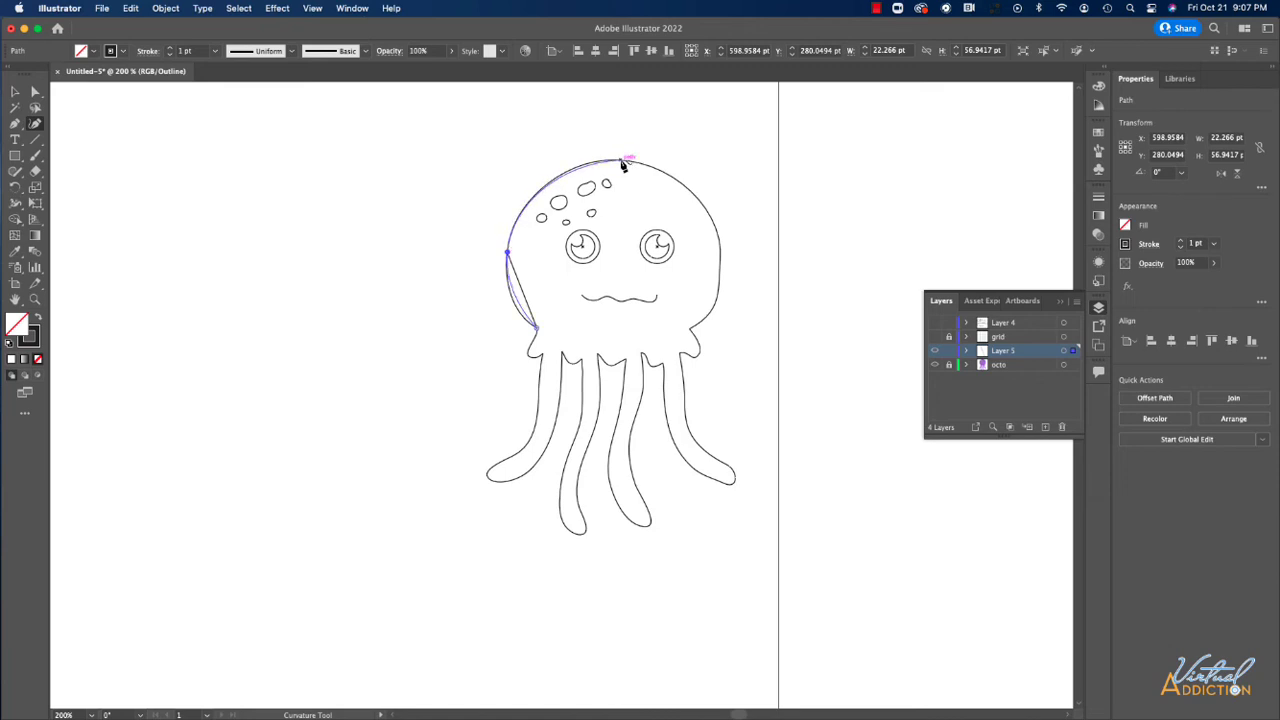
pyautogui.click(621, 161)
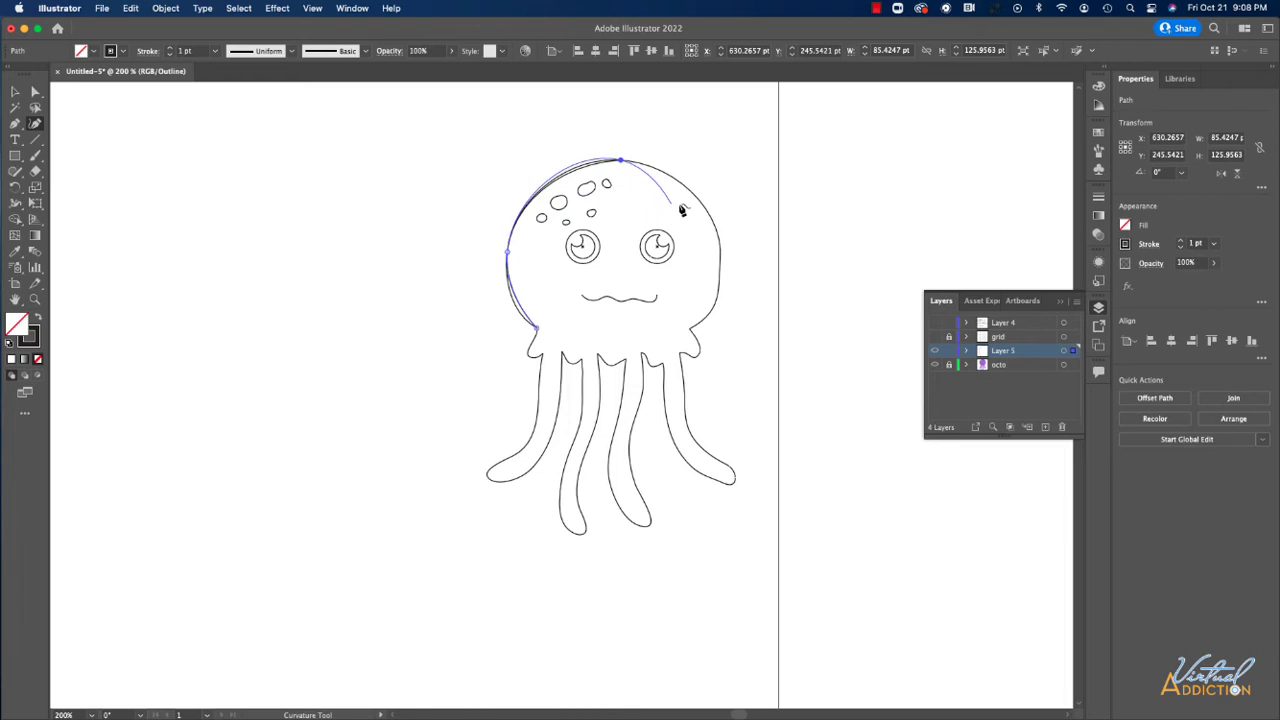
pyautogui.click(721, 249)
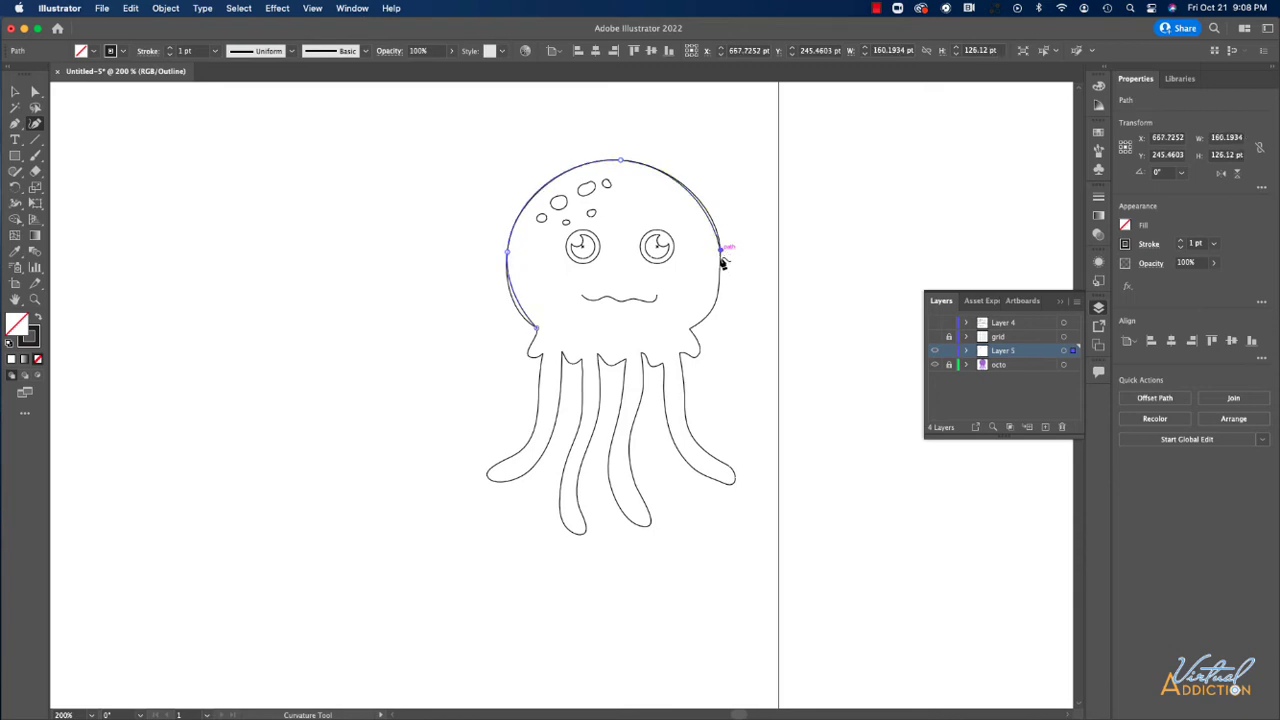
pyautogui.click(690, 329)
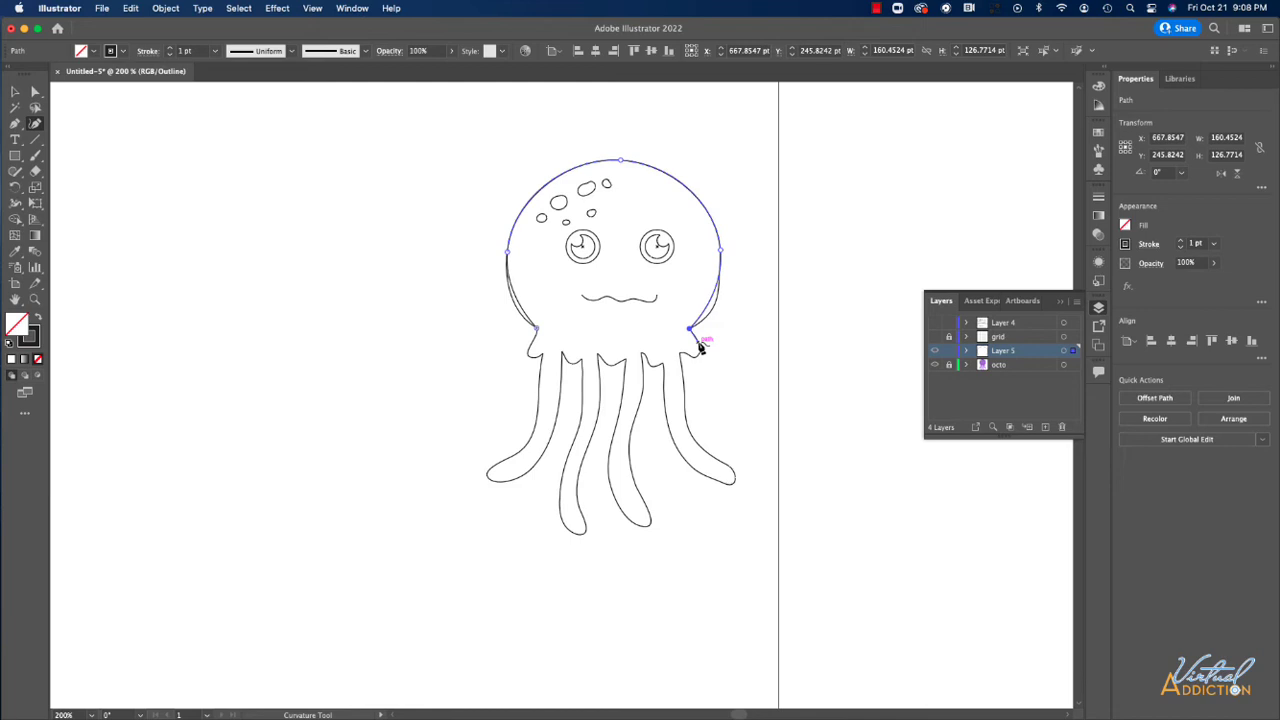
pyautogui.click(698, 345)
pyautogui.click(693, 356)
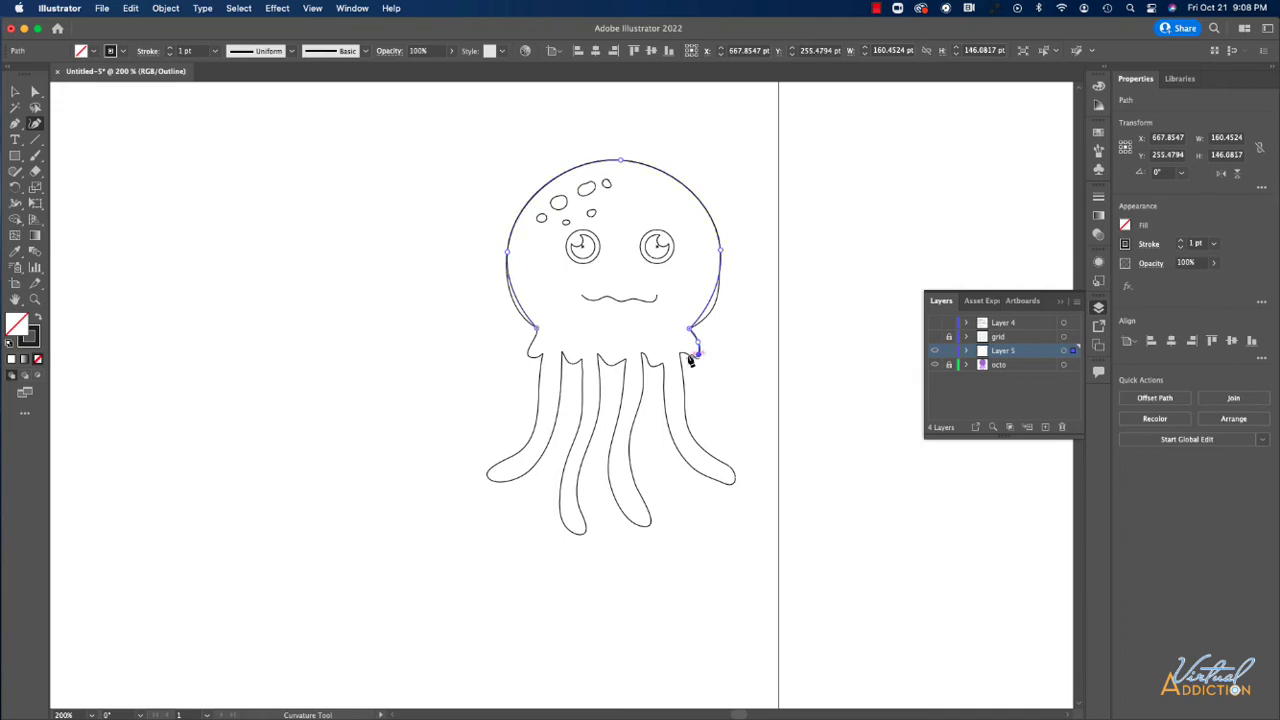
# - Continue the traced path with the Pen tool along the right-hand scallops of the octopus skirt, placing curved anchors at the dips and peaks
pyautogui.click(15, 123)
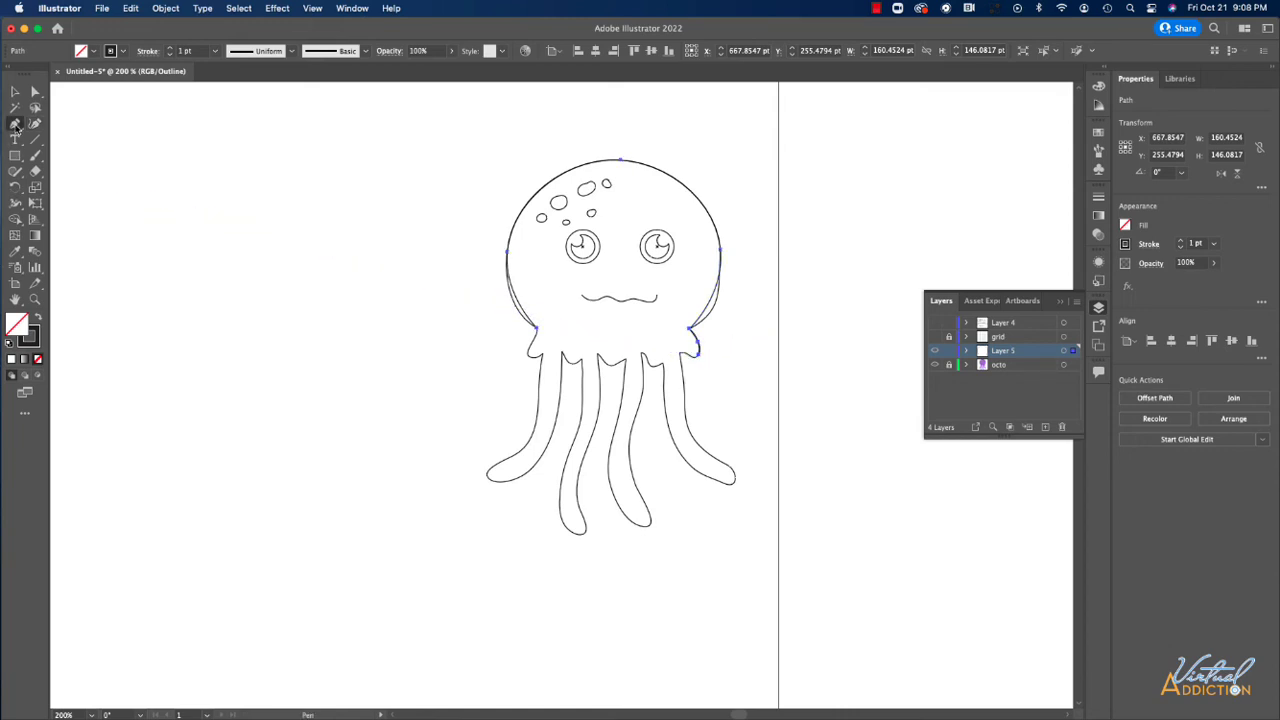
pyautogui.click(699, 357)
pyautogui.click(689, 365)
pyautogui.moveTo(689, 365); pyautogui.dragTo(680, 358)
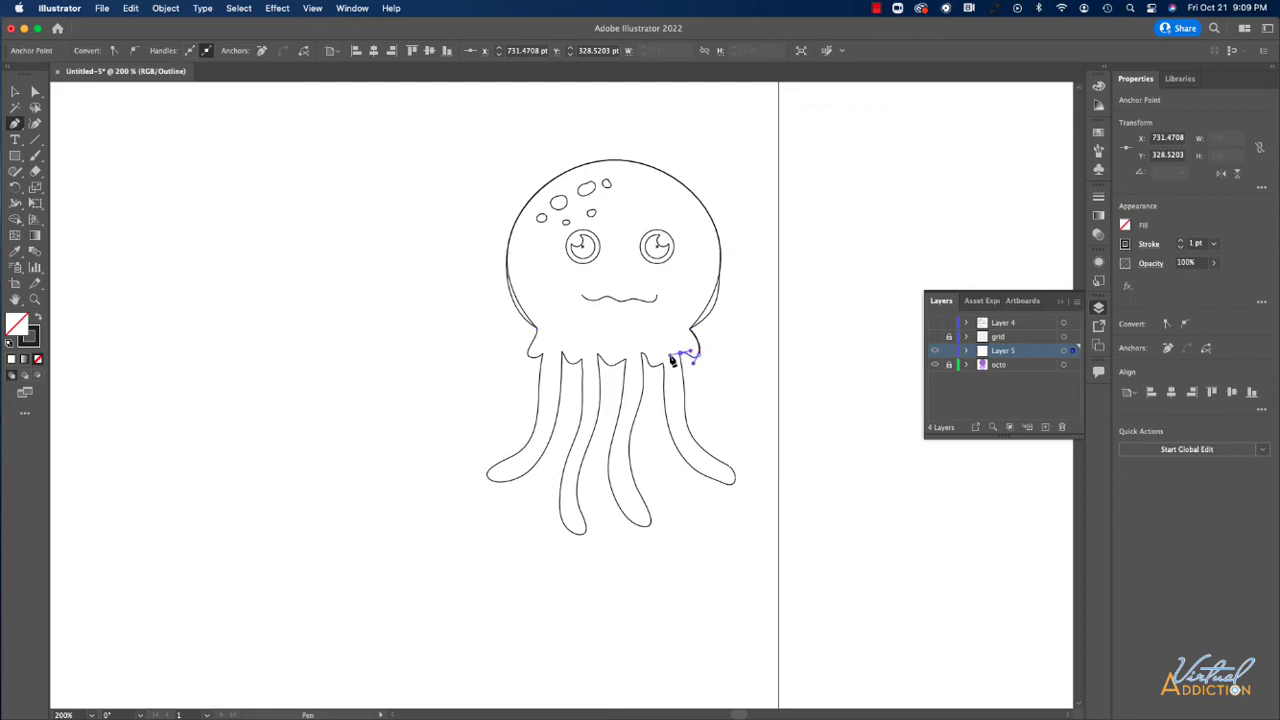
pyautogui.moveTo(668, 362); pyautogui.dragTo(667, 369)
pyautogui.moveTo(666, 370); pyautogui.dragTo(651, 363)
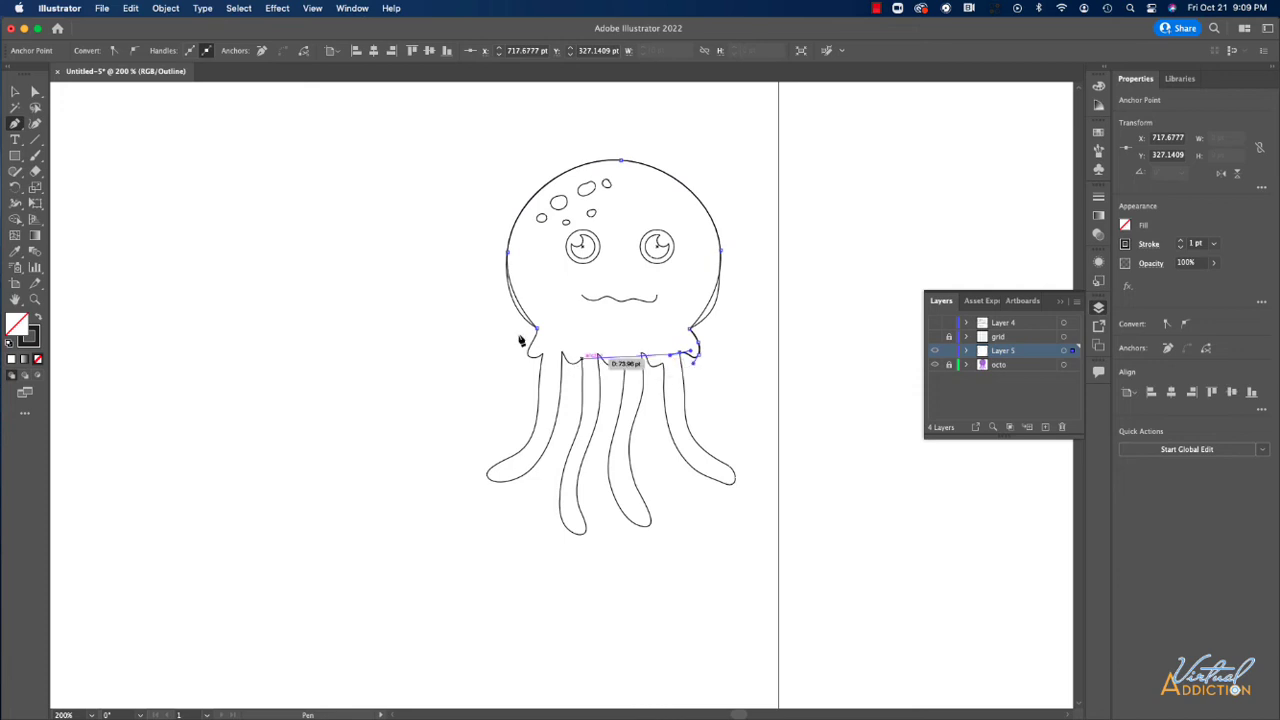
pyautogui.moveTo(591, 245); pyautogui.dragTo(591, 278)
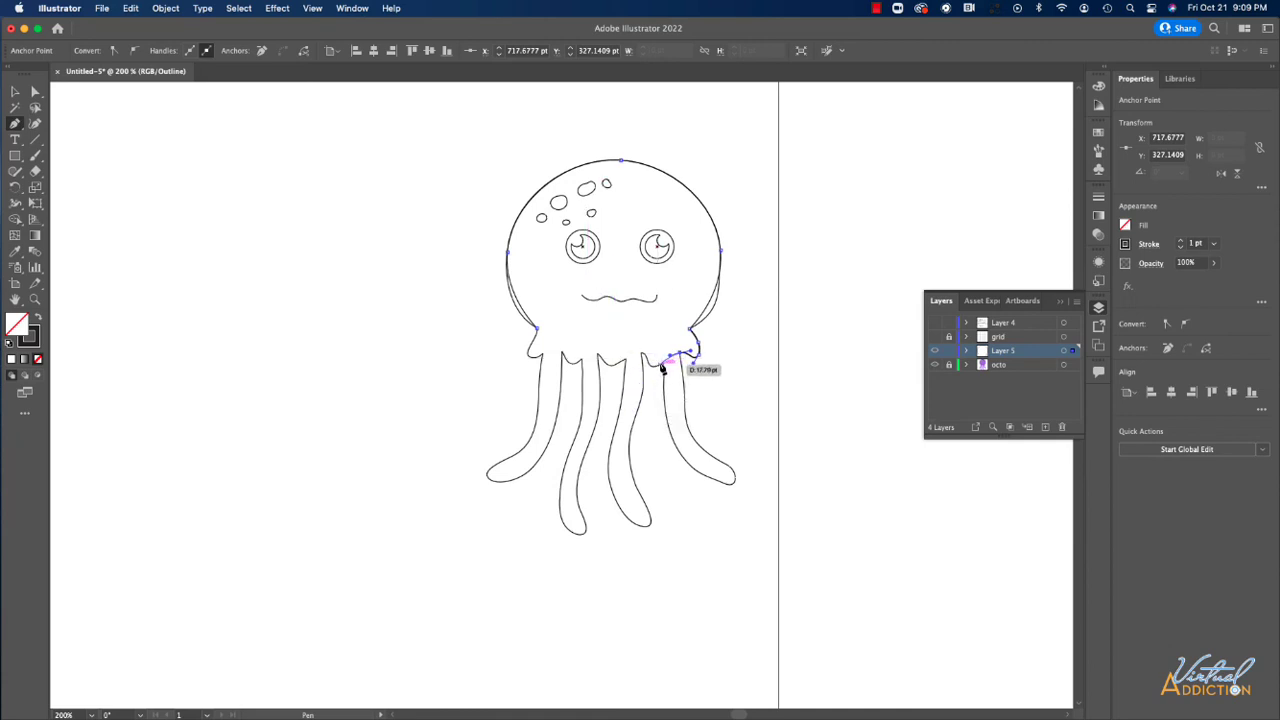
pyautogui.click(659, 367)
pyautogui.moveTo(642, 353); pyautogui.dragTo(629, 353)
pyautogui.click(631, 358)
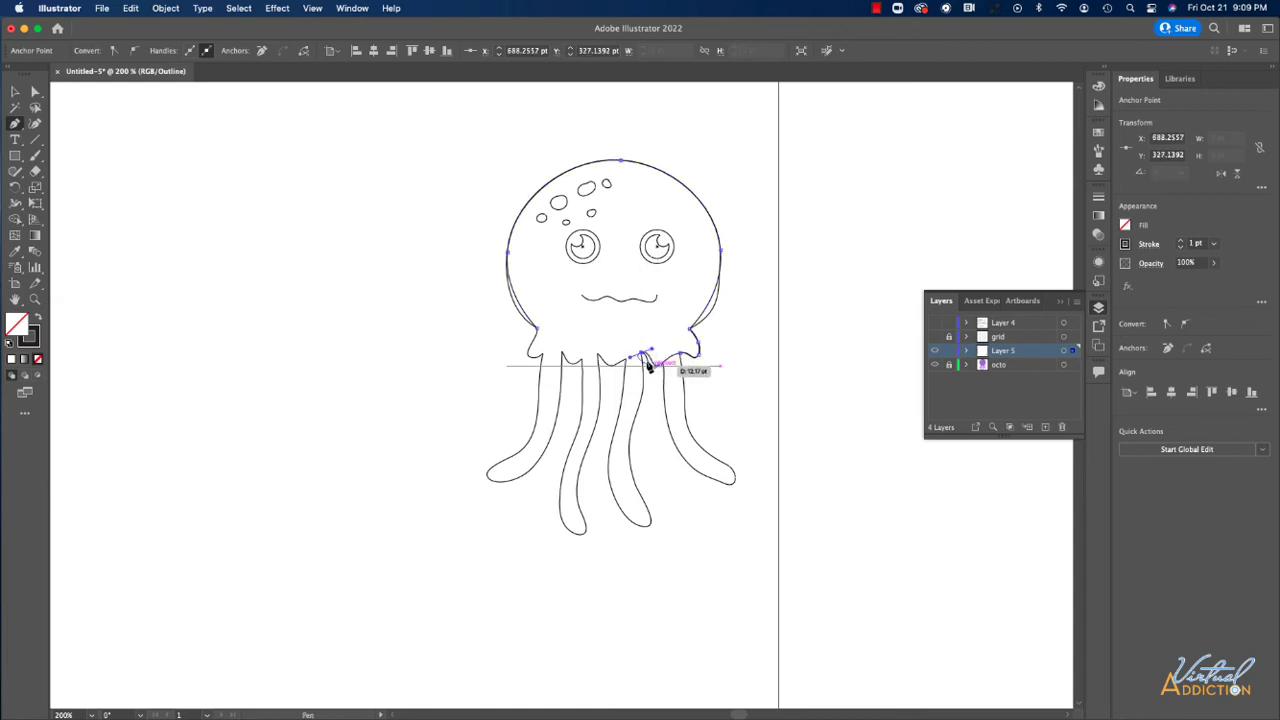
# - Trace the middle and left scallops of the skirt with curved anchors and close the path at its starting anchor
pyautogui.moveTo(612, 366); pyautogui.dragTo(598, 366)
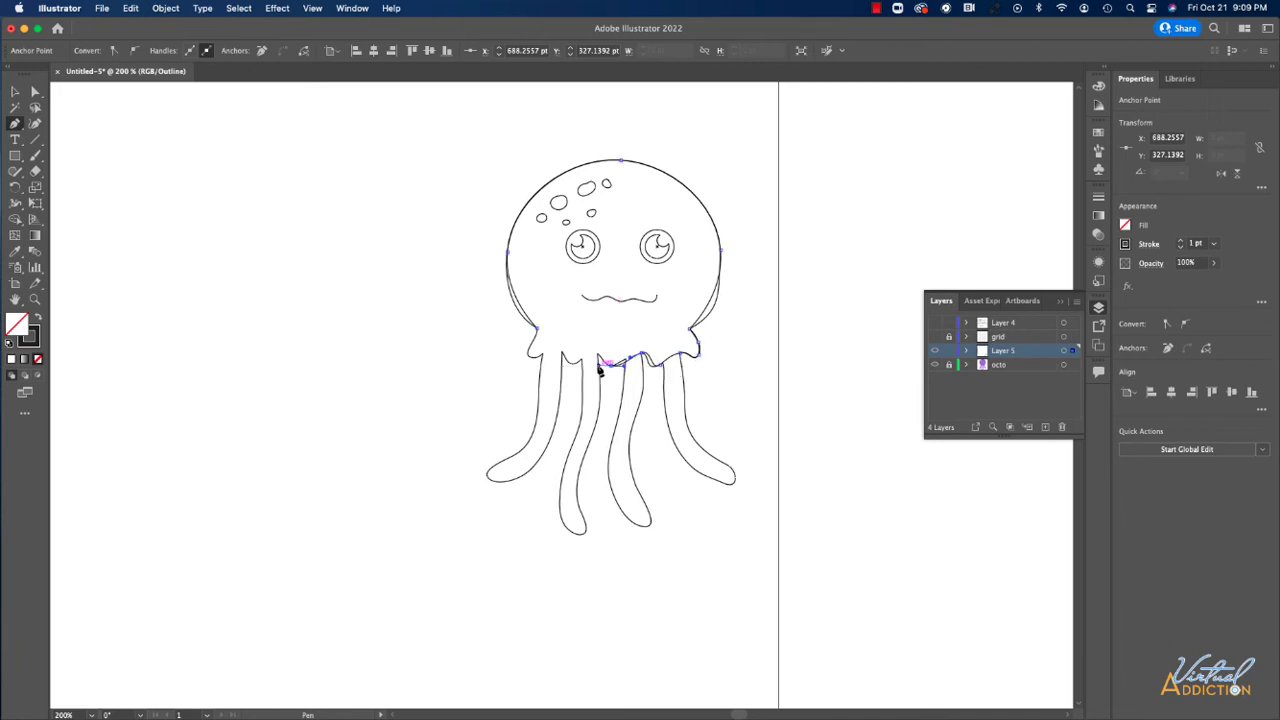
pyautogui.moveTo(598, 366); pyautogui.dragTo(578, 355)
pyautogui.moveTo(572, 364); pyautogui.dragTo(561, 362)
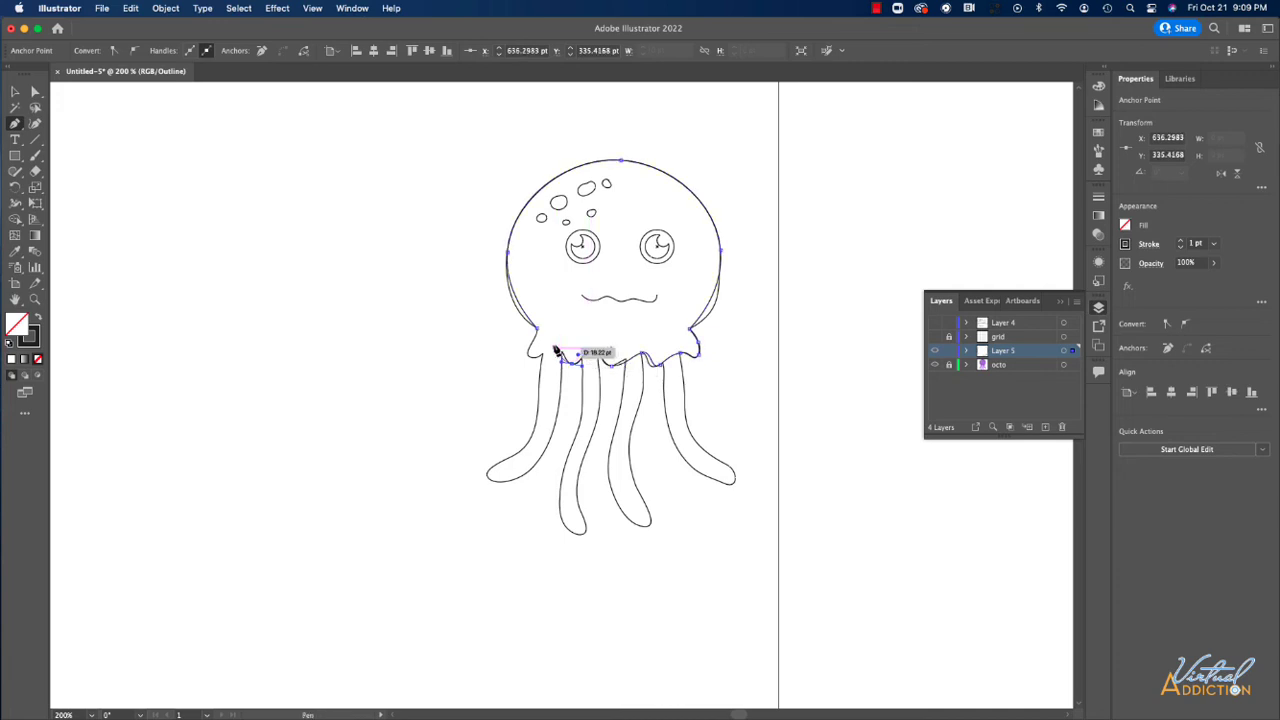
pyautogui.click(548, 352)
pyautogui.moveTo(527, 352); pyautogui.dragTo(538, 339)
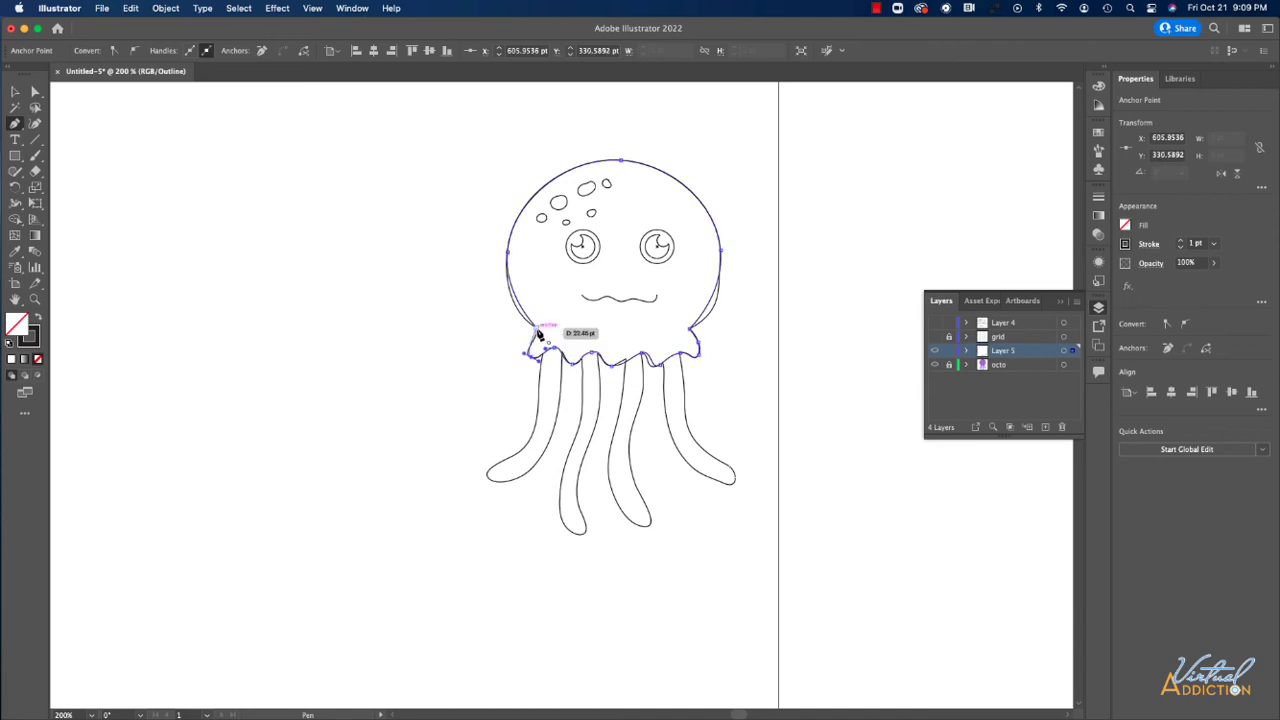
pyautogui.click(537, 329)
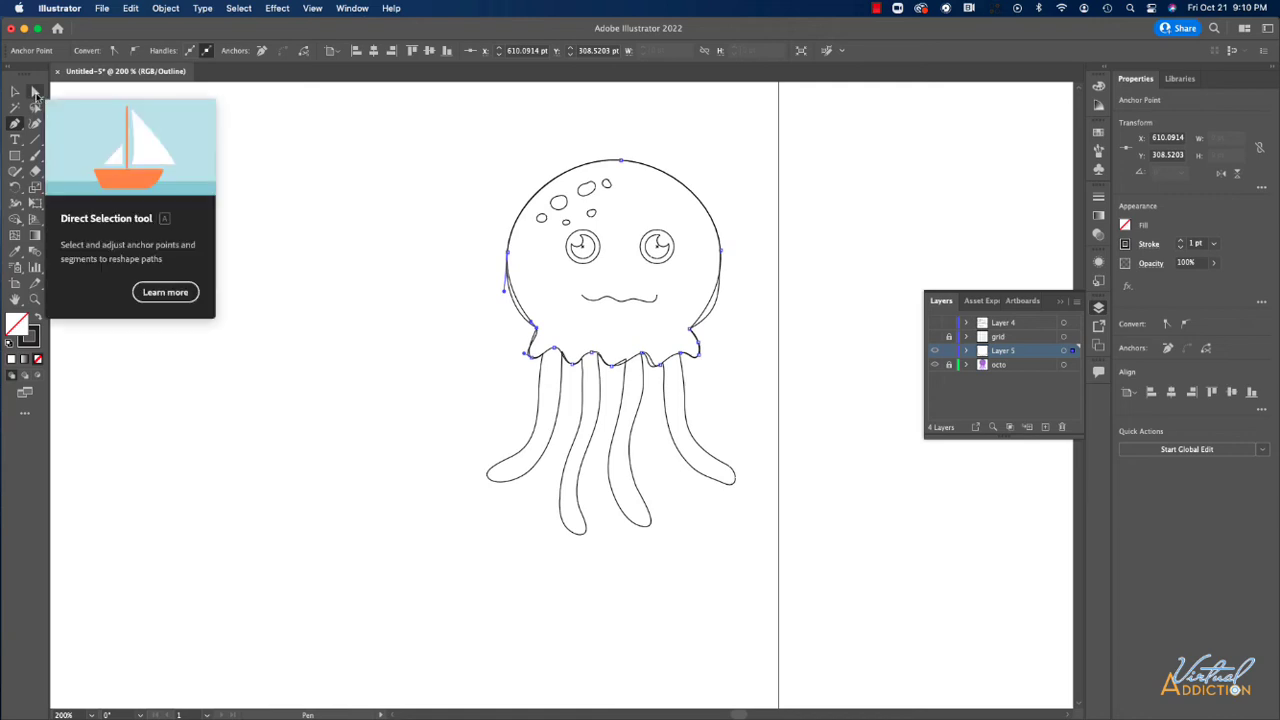
# - Adjust the middle and right scallops of the traced skirt with the Direct Selection tool to follow the octopus outline
pyautogui.click(35, 92)
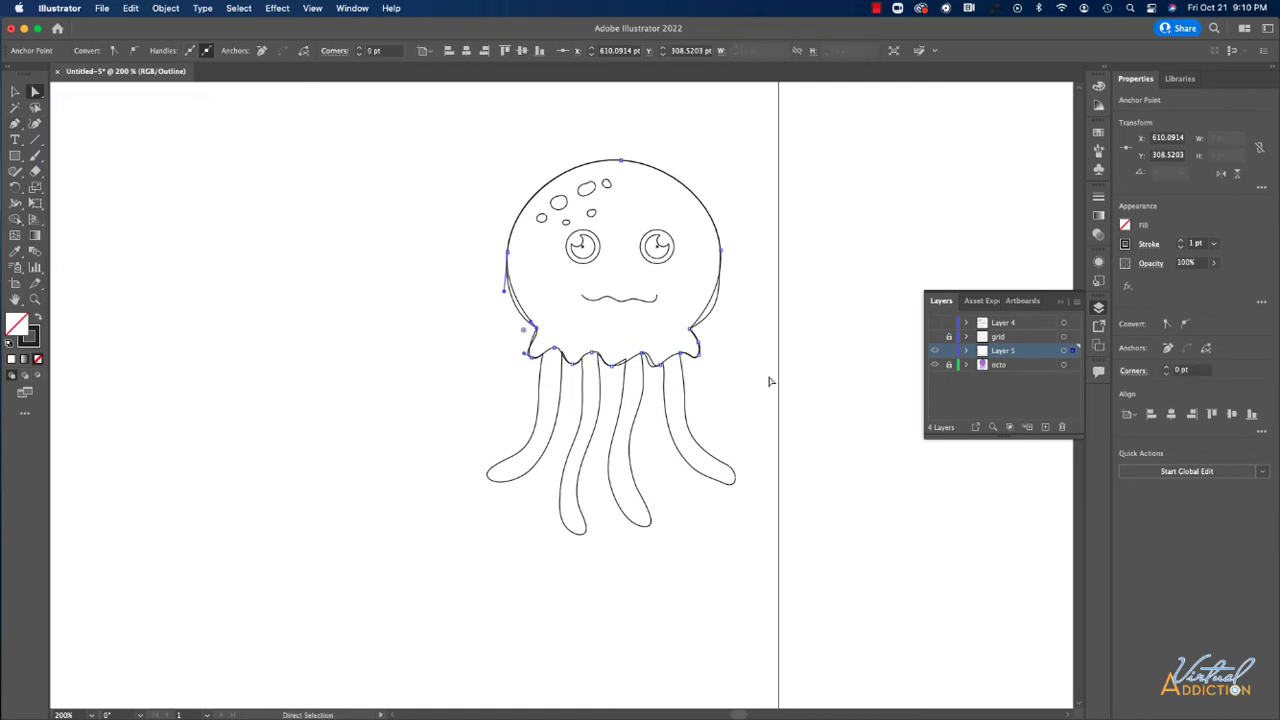
pyautogui.click(616, 368)
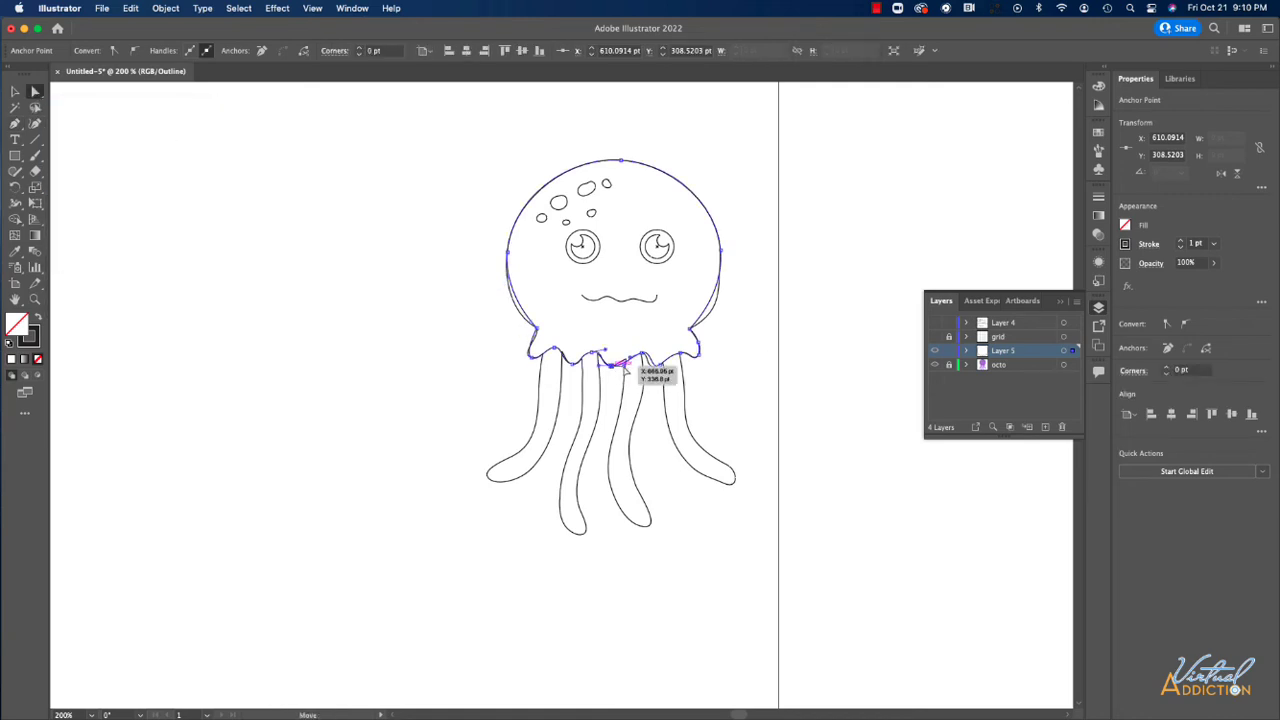
pyautogui.moveTo(625, 370)
pyautogui.mouseDown()
pyautogui.moveTo(651, 367)
pyautogui.moveTo(646, 378)
pyautogui.mouseUp()
pyautogui.click(660, 365)
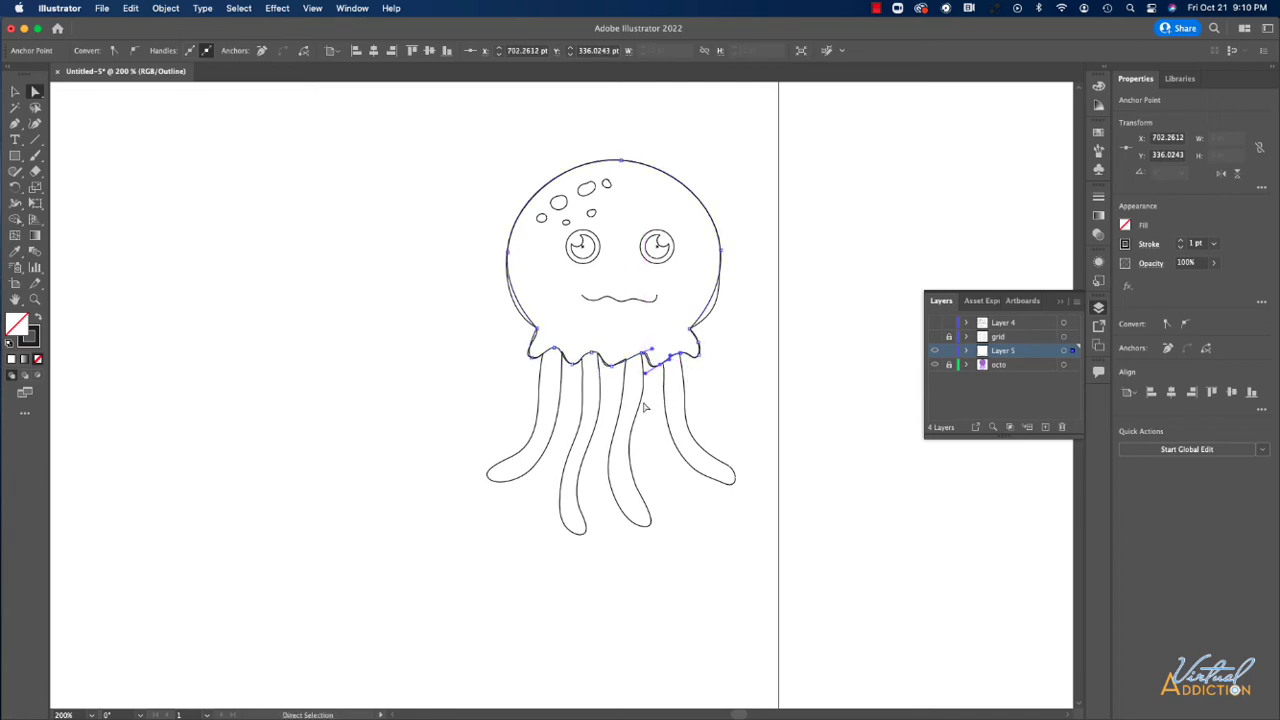
# - Lengthen the lower direction handles on both sides of the traced head so its curves match the octopus outline, and deselect the path
pyautogui.click(506, 296)
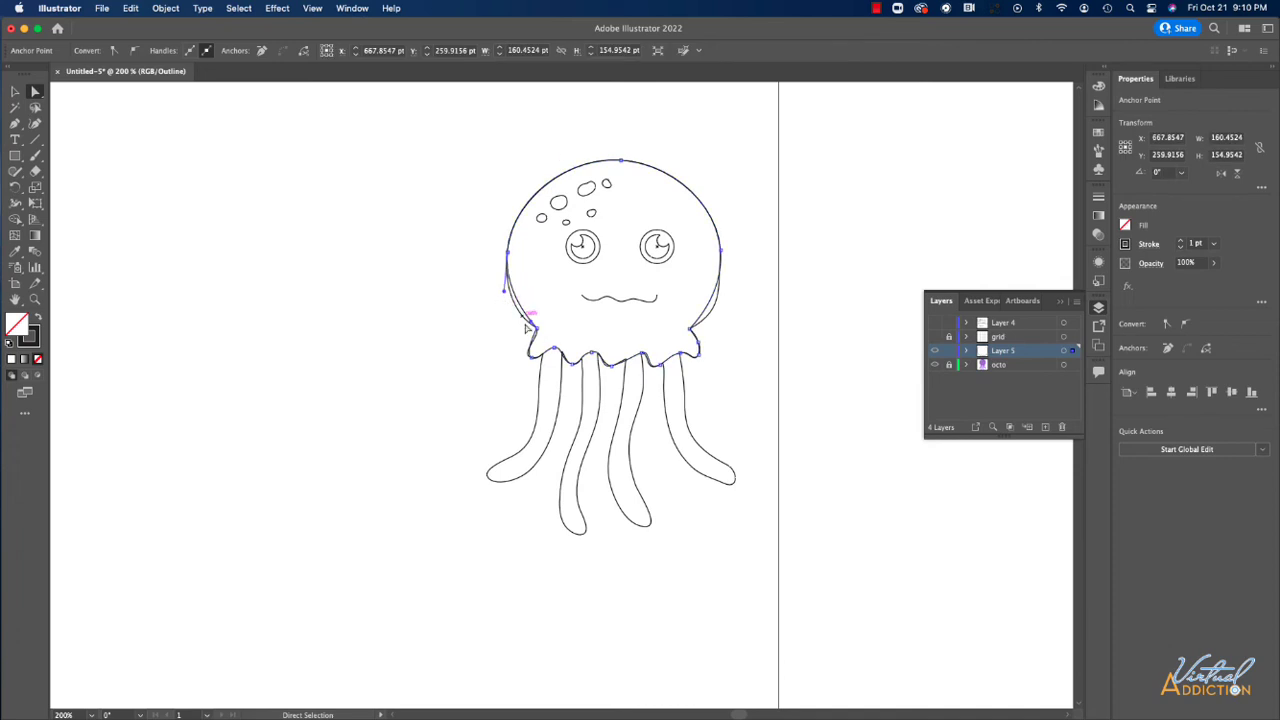
pyautogui.moveTo(505, 292); pyautogui.dragTo(500, 309)
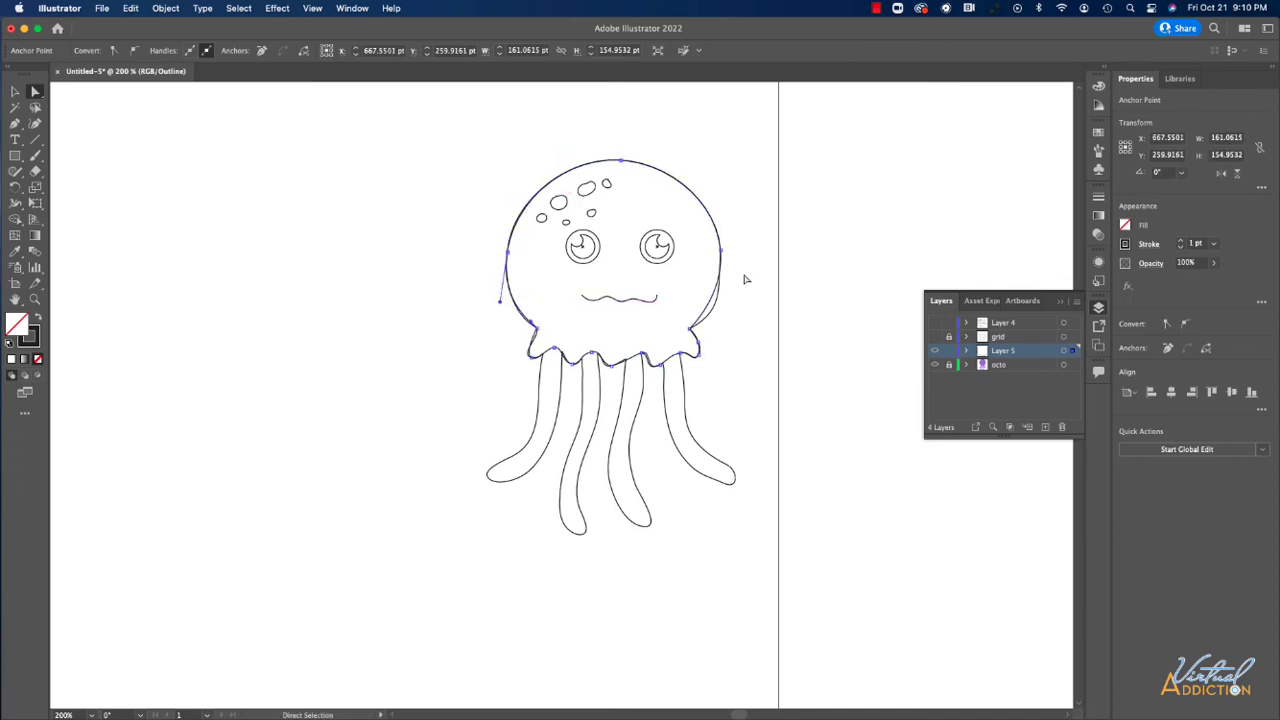
pyautogui.click(721, 248)
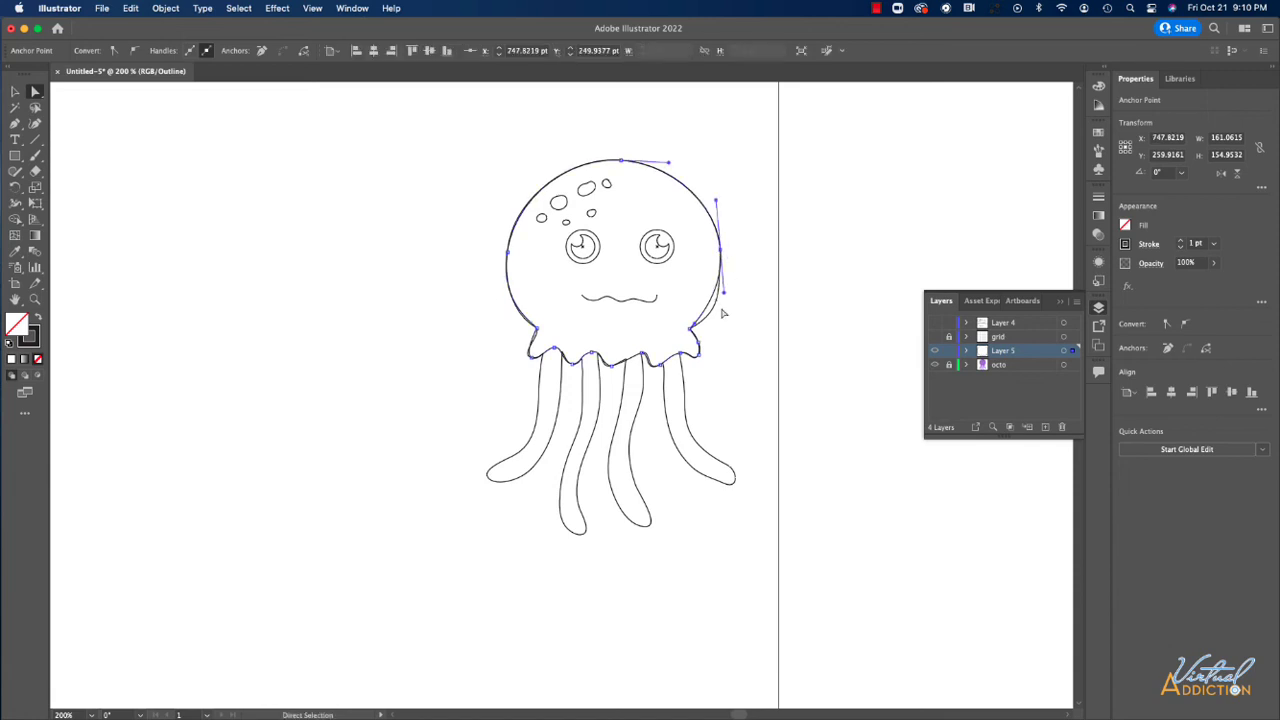
pyautogui.moveTo(726, 293); pyautogui.dragTo(730, 311)
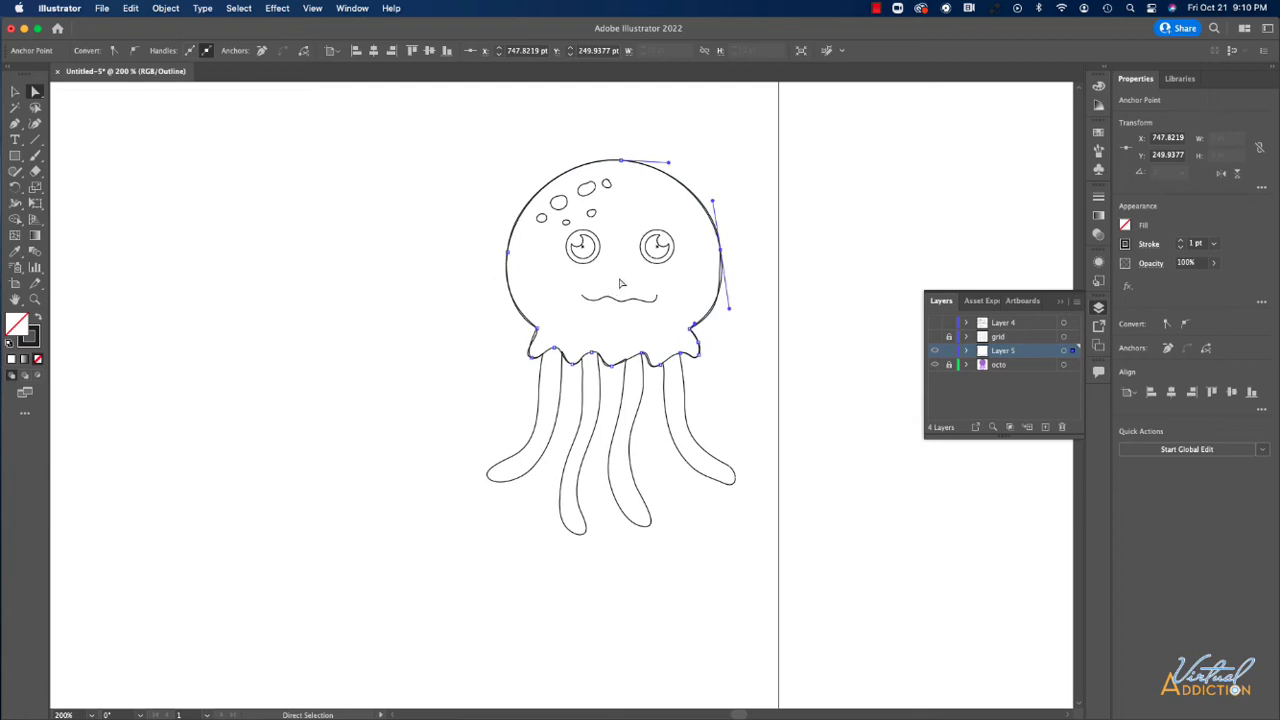
pyautogui.click(349, 290)
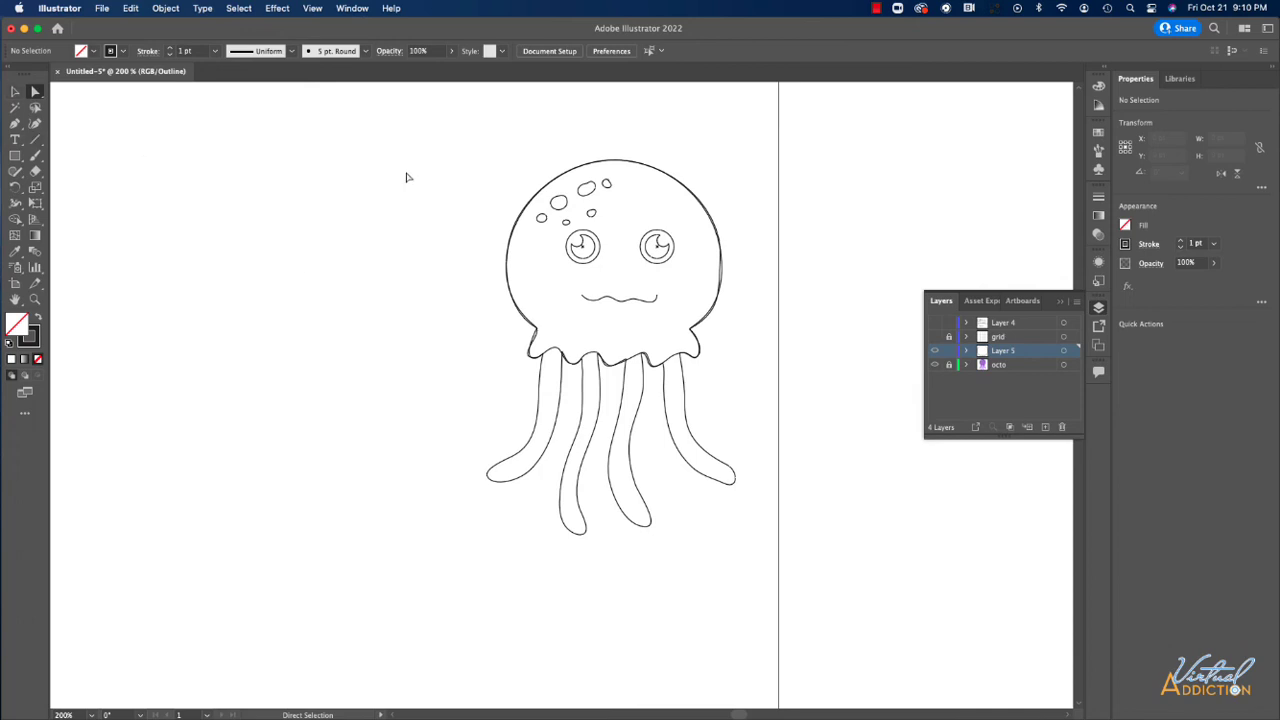
# - Show the grid and draw a closed circle about 145 pt wide beside the octopus using four Curvature tool anchors
pyautogui.press('v')
pyautogui.press('a')
pyautogui.click(36, 124)
pyautogui.click(106, 397)
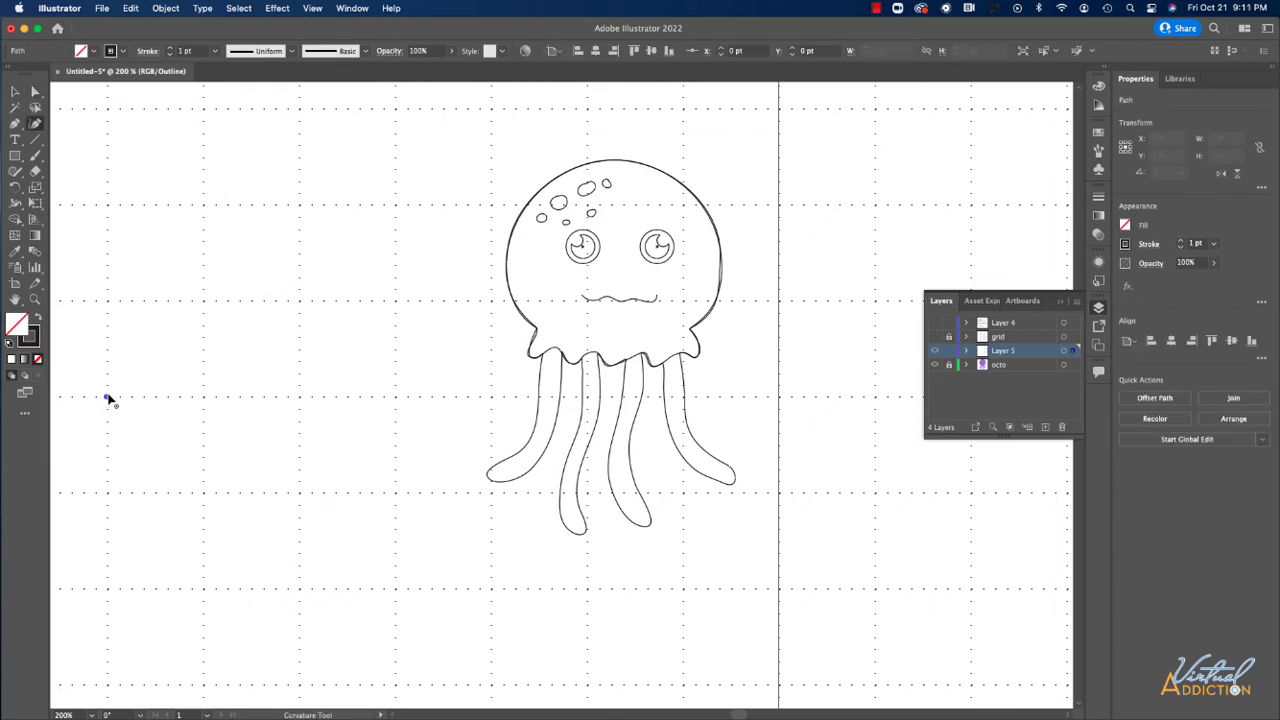
pyautogui.click(202, 300)
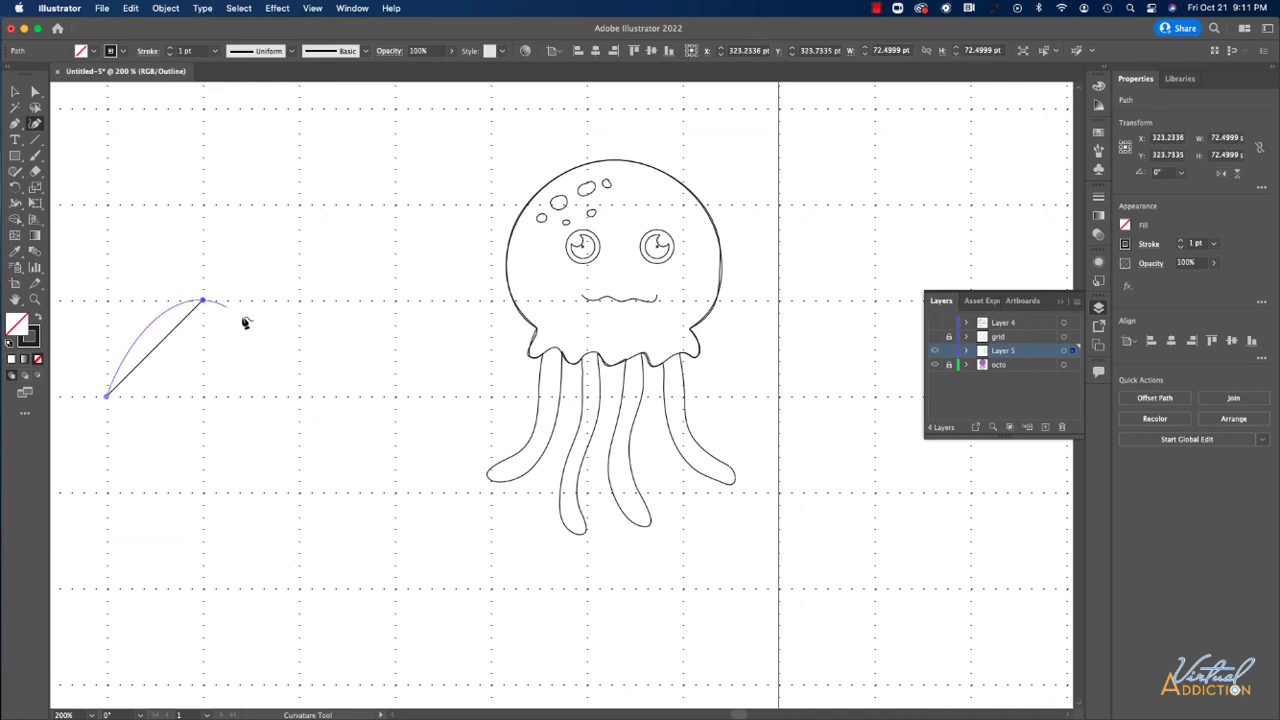
pyautogui.click(300, 398)
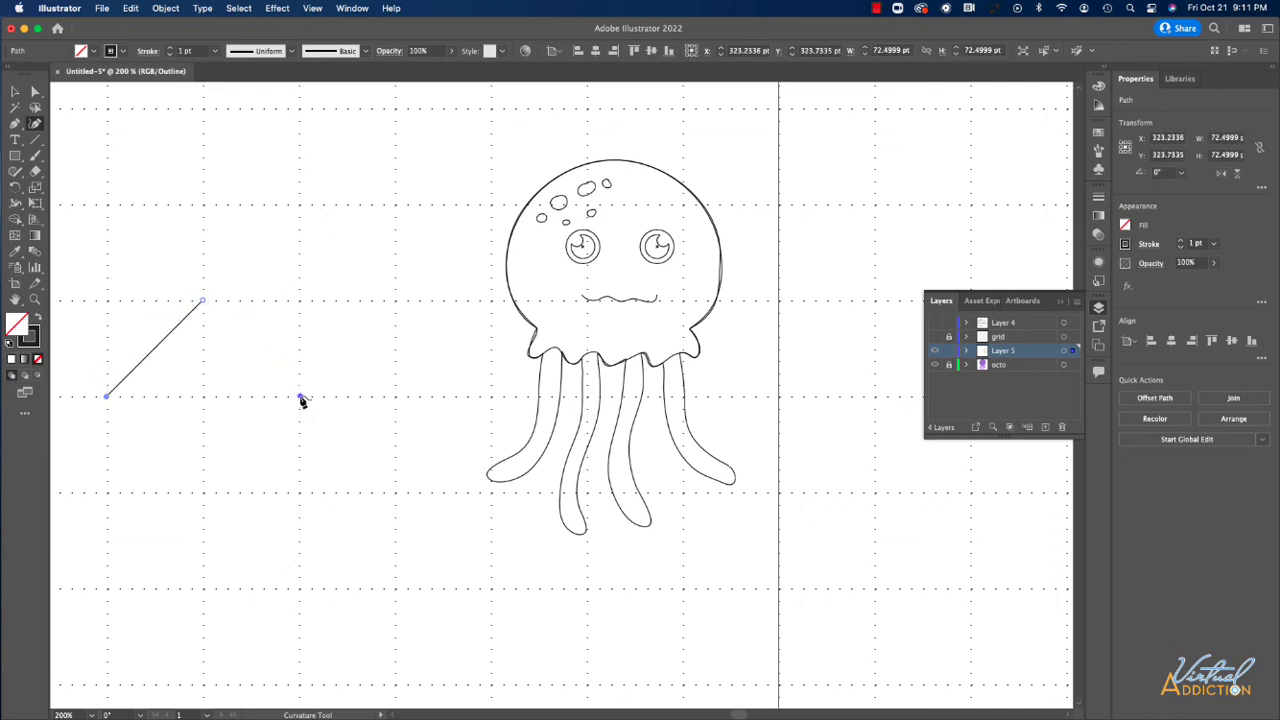
pyautogui.click(201, 494)
pyautogui.click(107, 398)
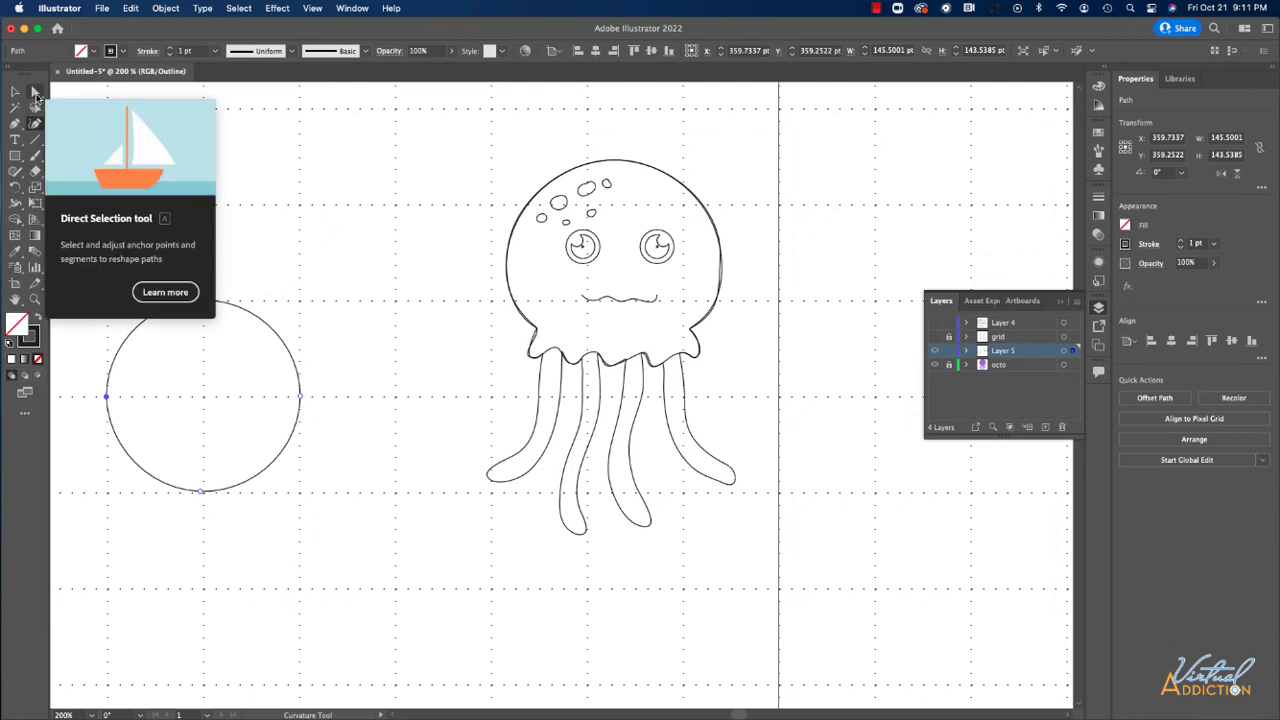
# - Select the circle's top anchor with the Direct Selection tool and examine its direction handles
pyautogui.click(35, 92)
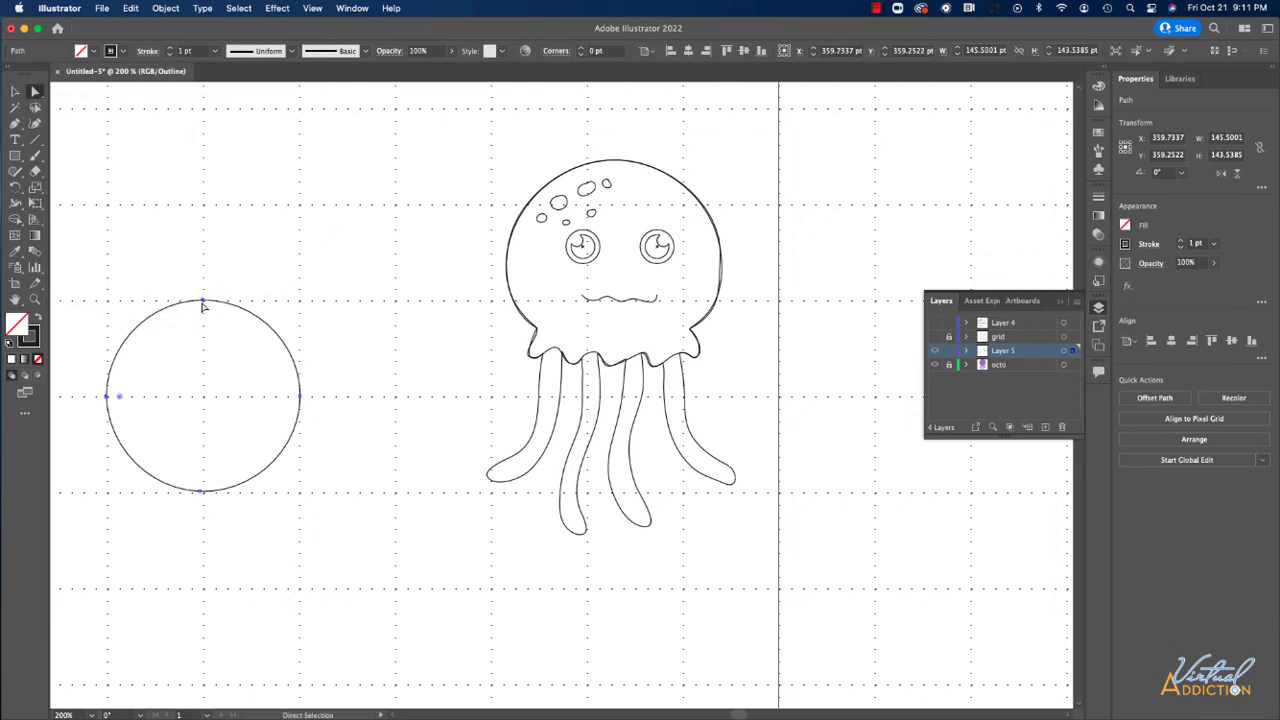
pyautogui.click(203, 301)
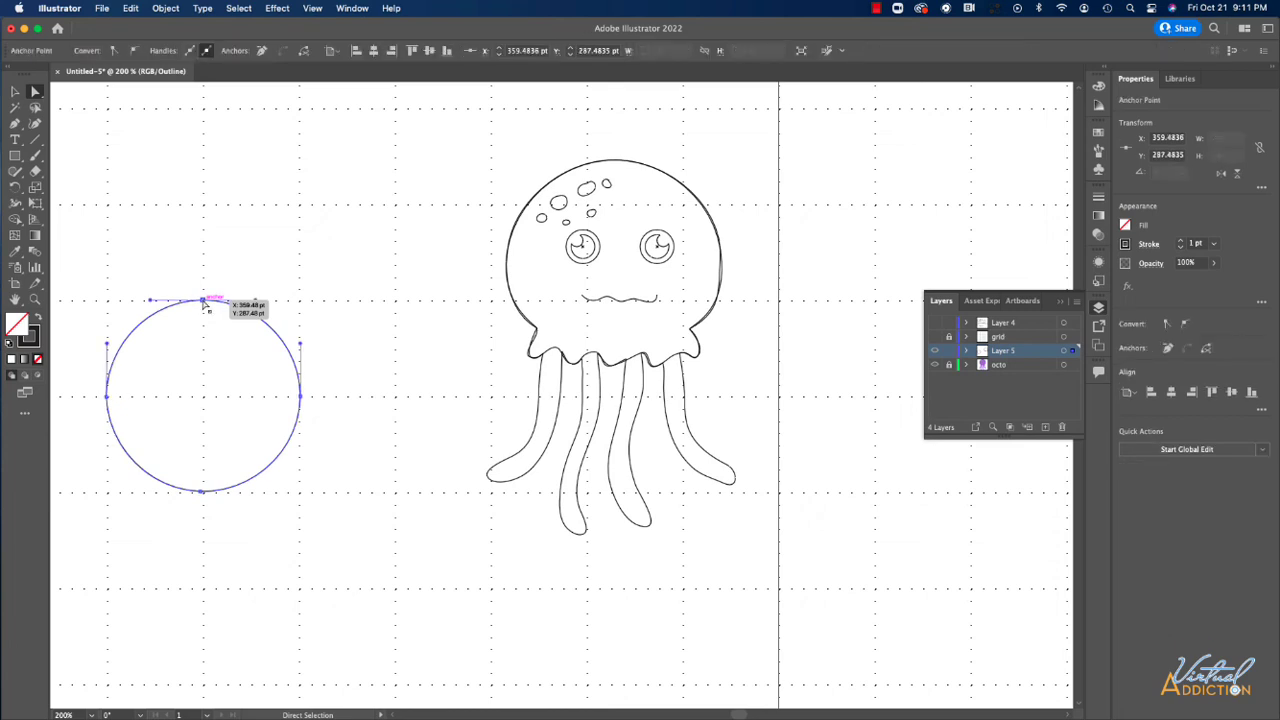
pyautogui.moveTo(203, 301)
pyautogui.mouseDown()
pyautogui.moveTo(207, 410)
pyautogui.moveTo(203, 301)
pyautogui.mouseUp()
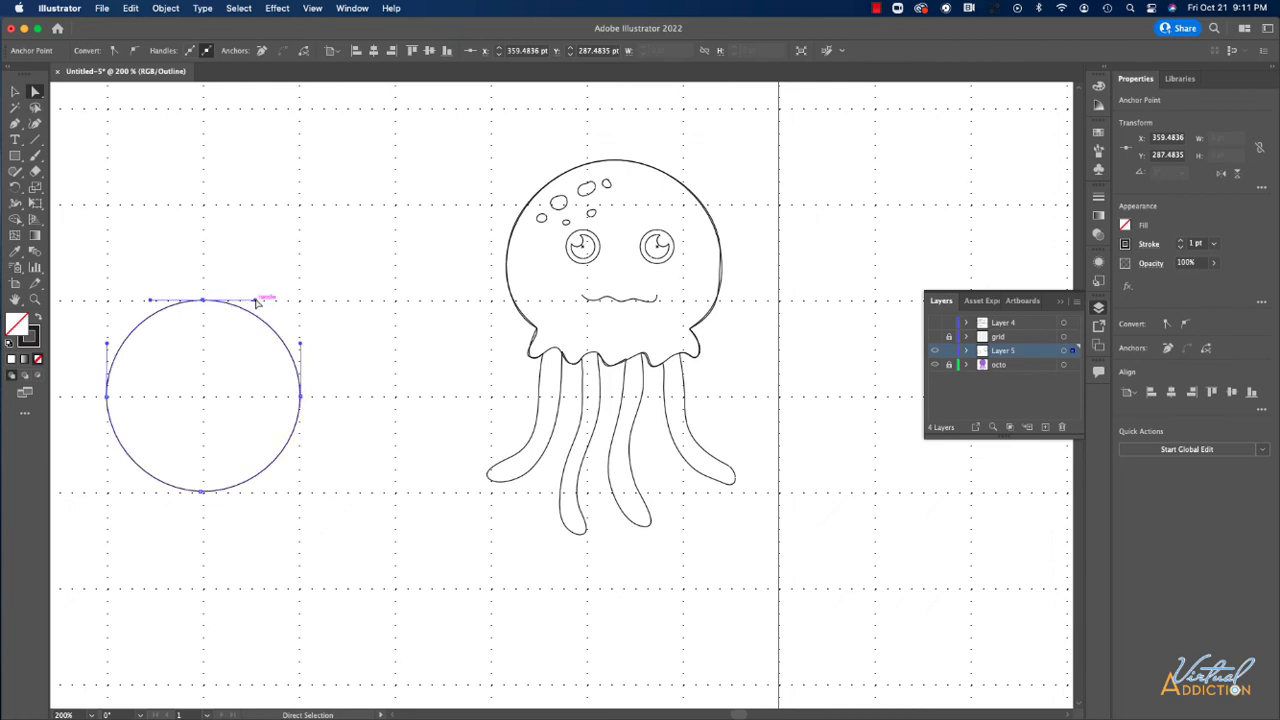
# - Lower the circle's top anchor to about Y 325 pt and angle its two handles upward independently to form a heart's lobes
pyautogui.moveTo(257, 296); pyautogui.dragTo(234, 250)
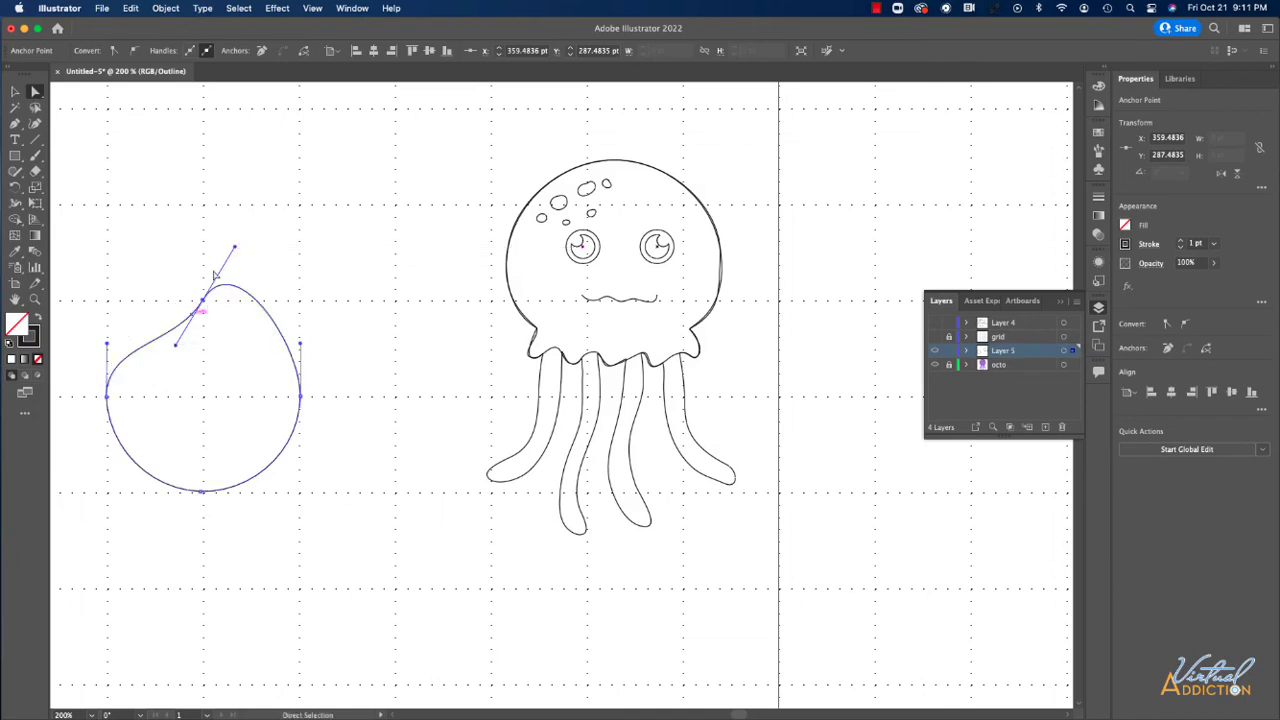
pyautogui.moveTo(236, 250); pyautogui.dragTo(203, 350)
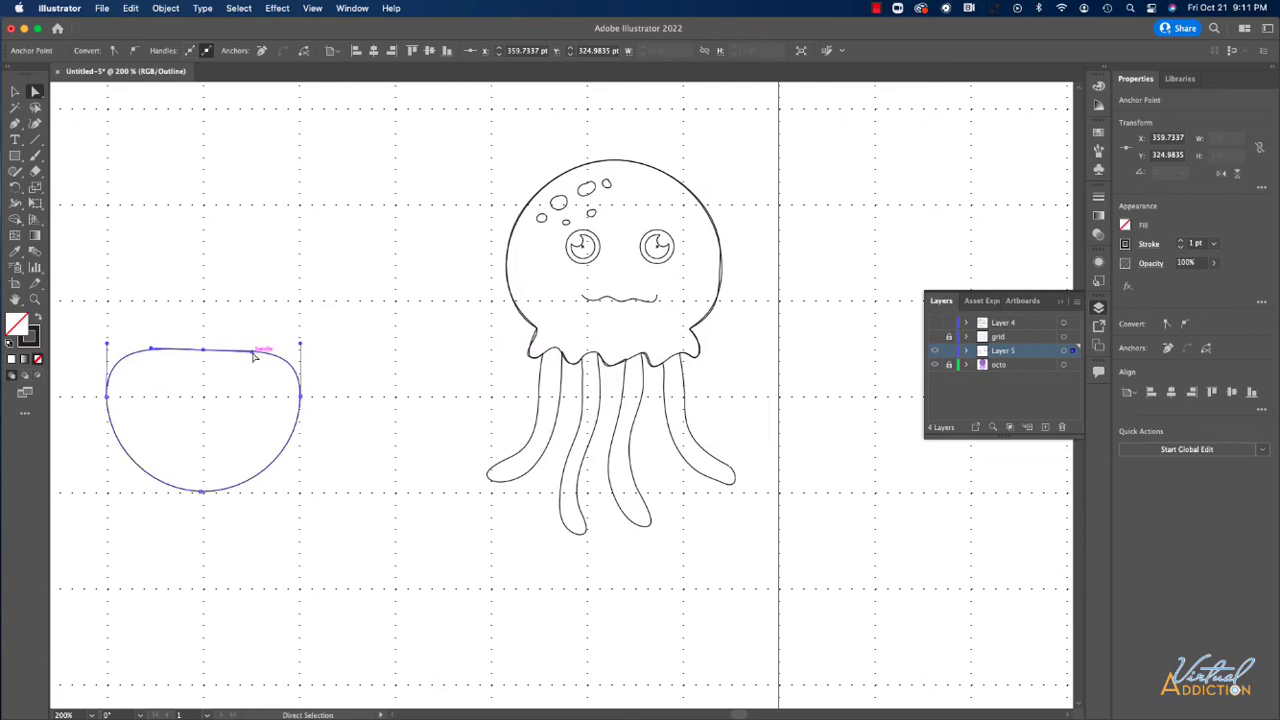
pyautogui.moveTo(256, 354); pyautogui.dragTo(245, 300)
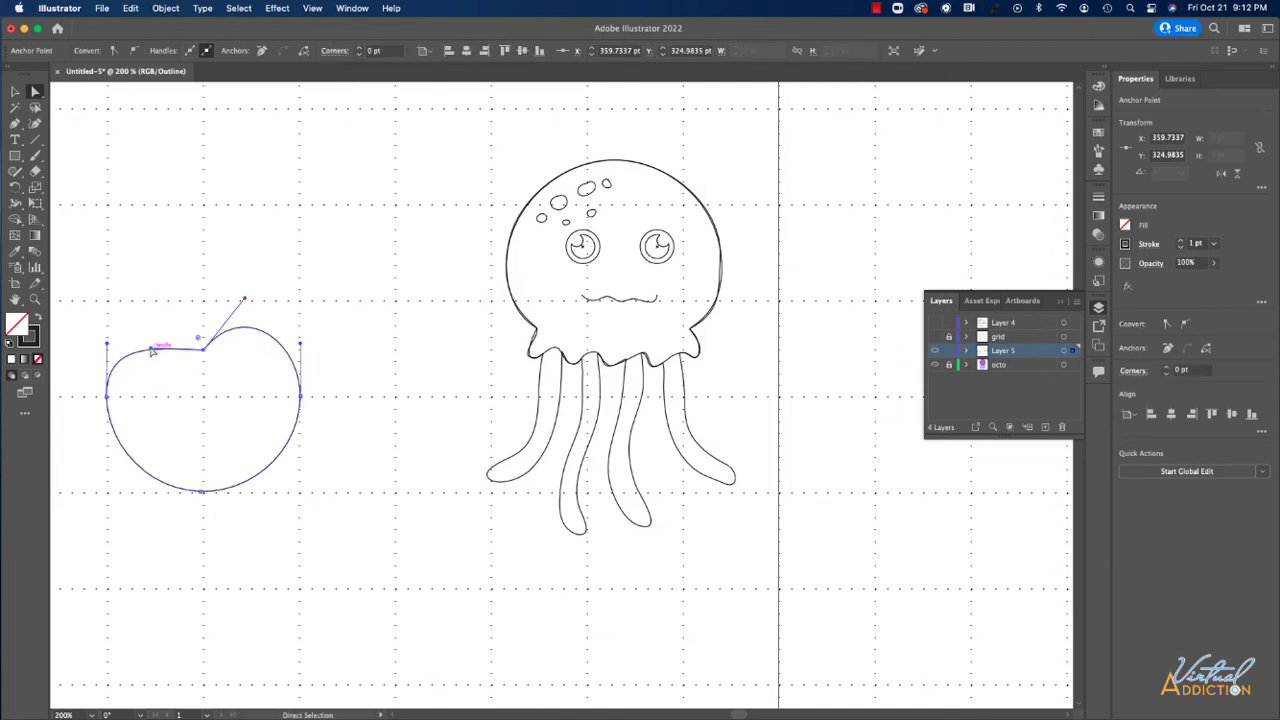
pyautogui.moveTo(152, 350); pyautogui.dragTo(160, 302)
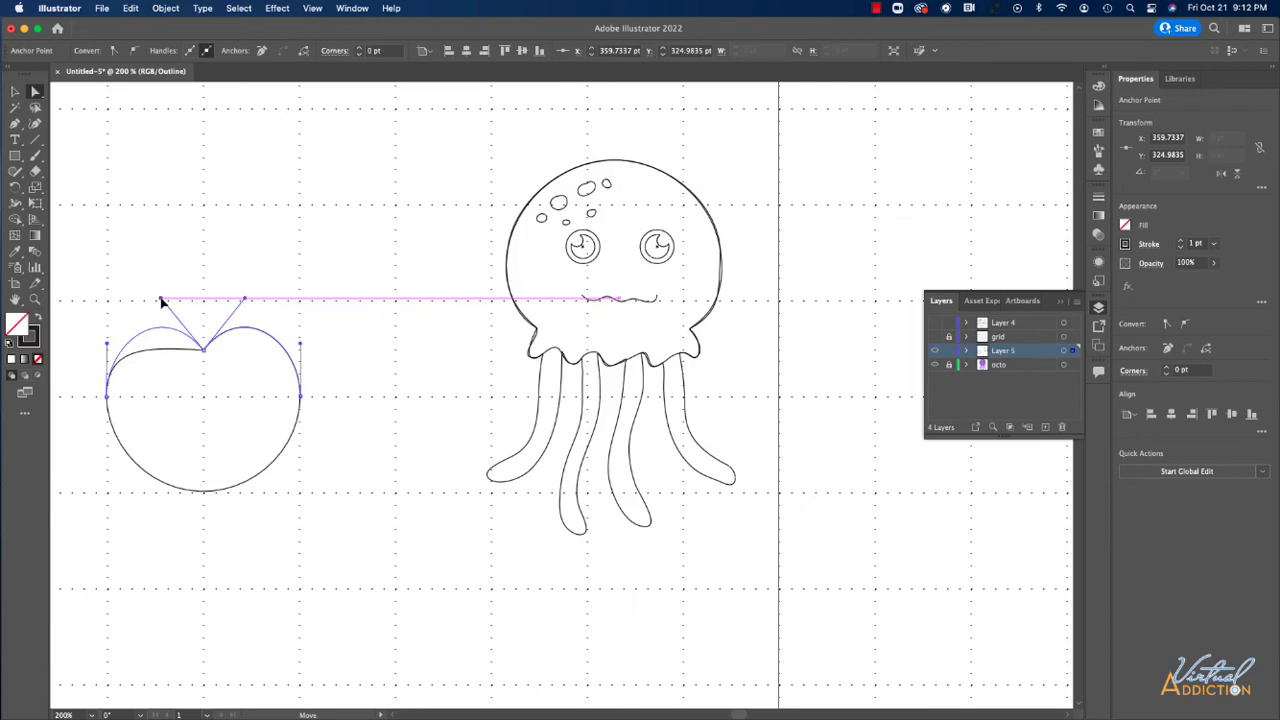
pyautogui.moveTo(160, 302); pyautogui.dragTo(160, 300)
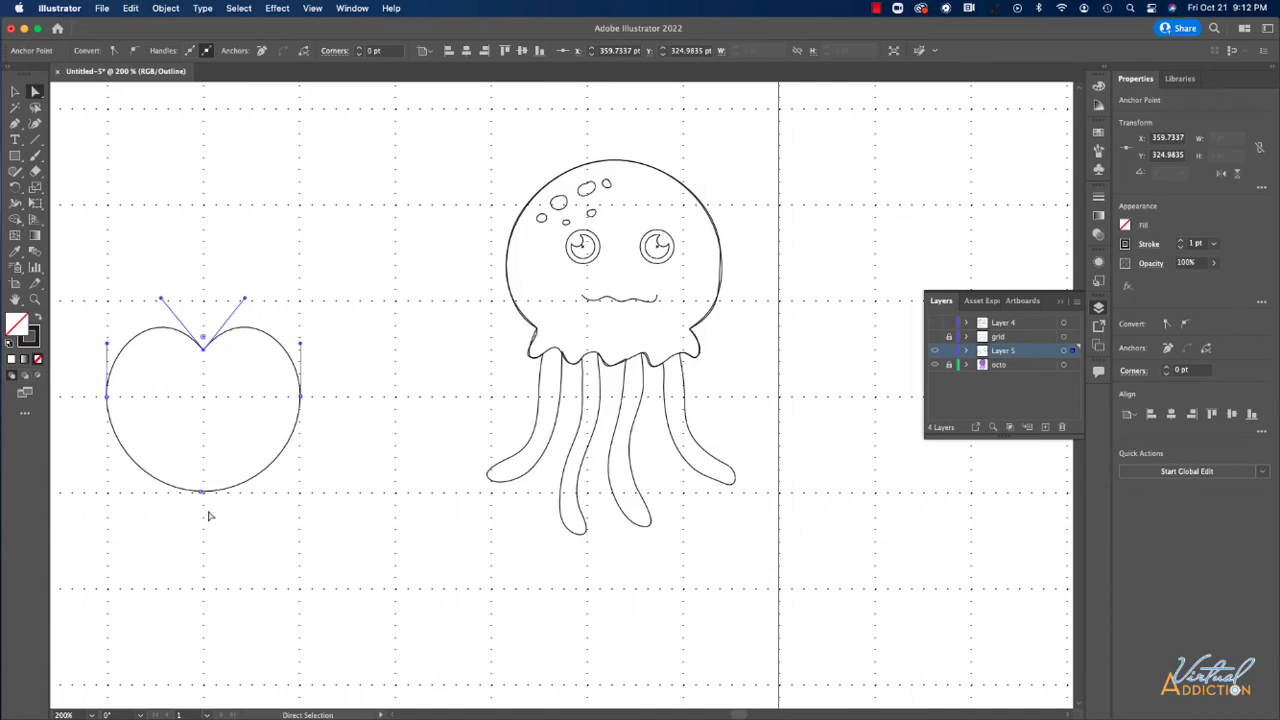
# - Lower the bottom anchor to about Y 456 pt and make it a sharp corner with the Anchor Point tool from the torn-off Pen tool group
pyautogui.moveTo(201, 494); pyautogui.dragTo(204, 530)
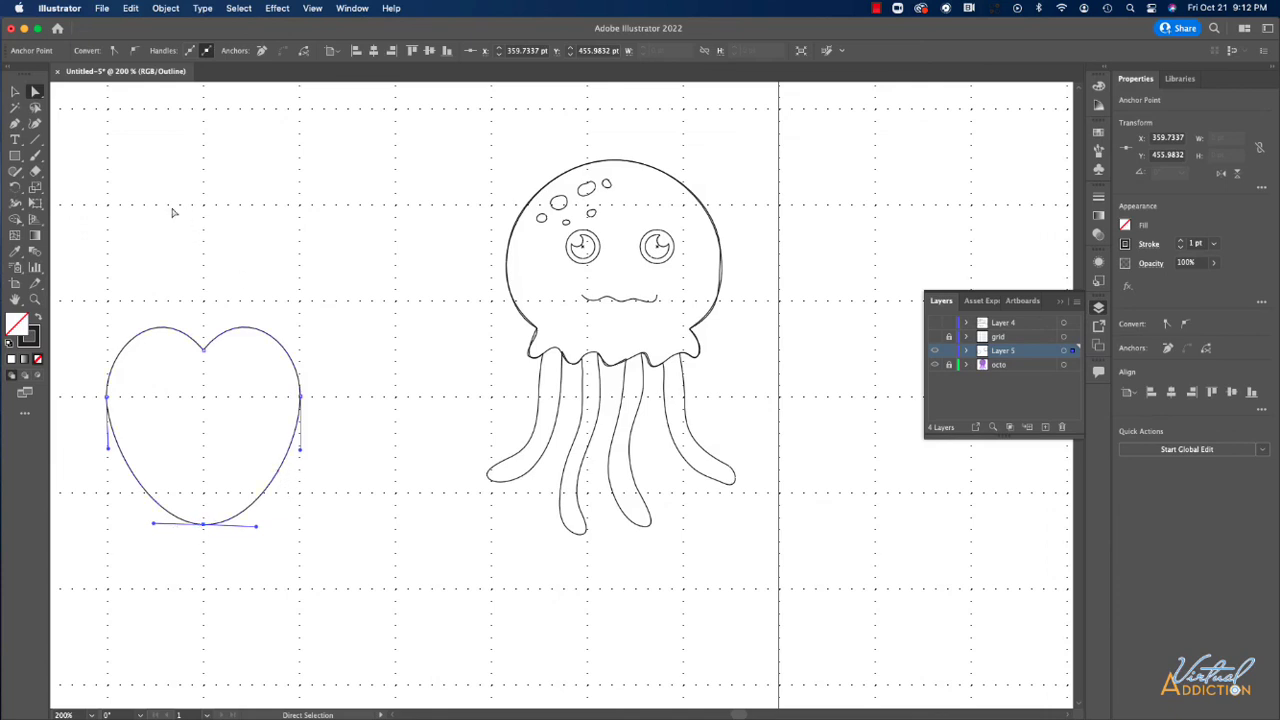
pyautogui.click(16, 124)
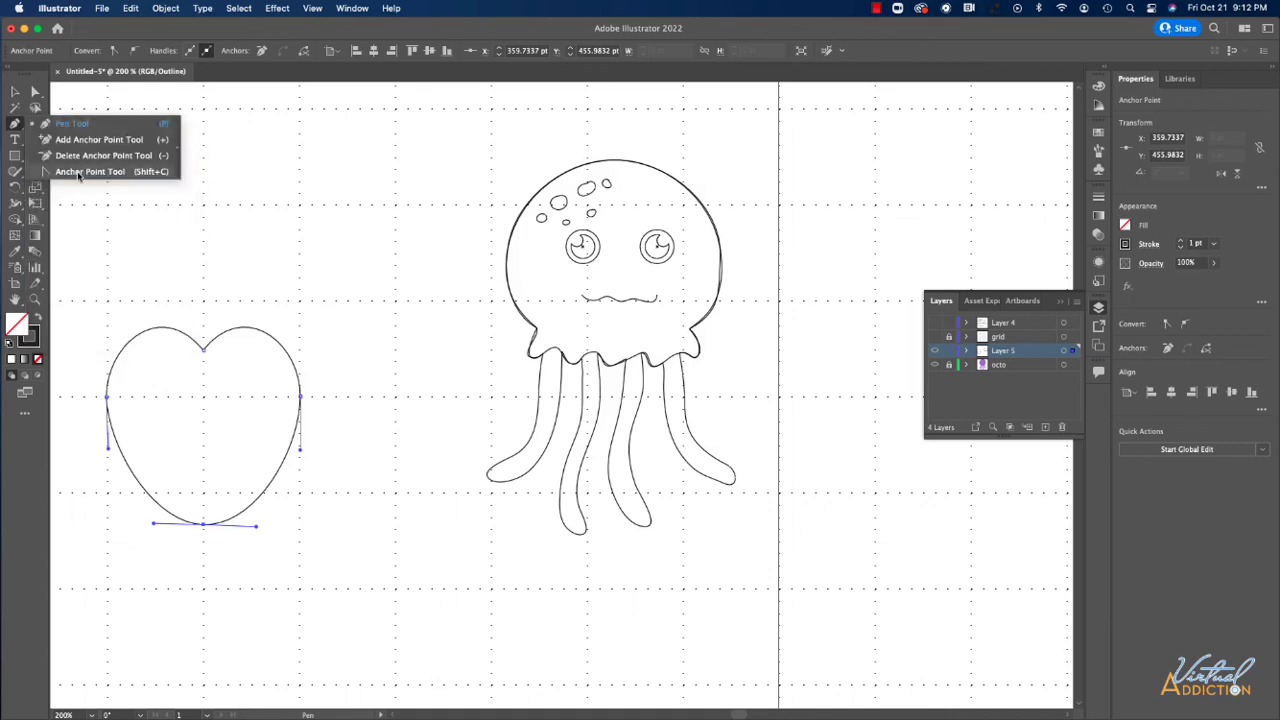
pyautogui.click(177, 158)
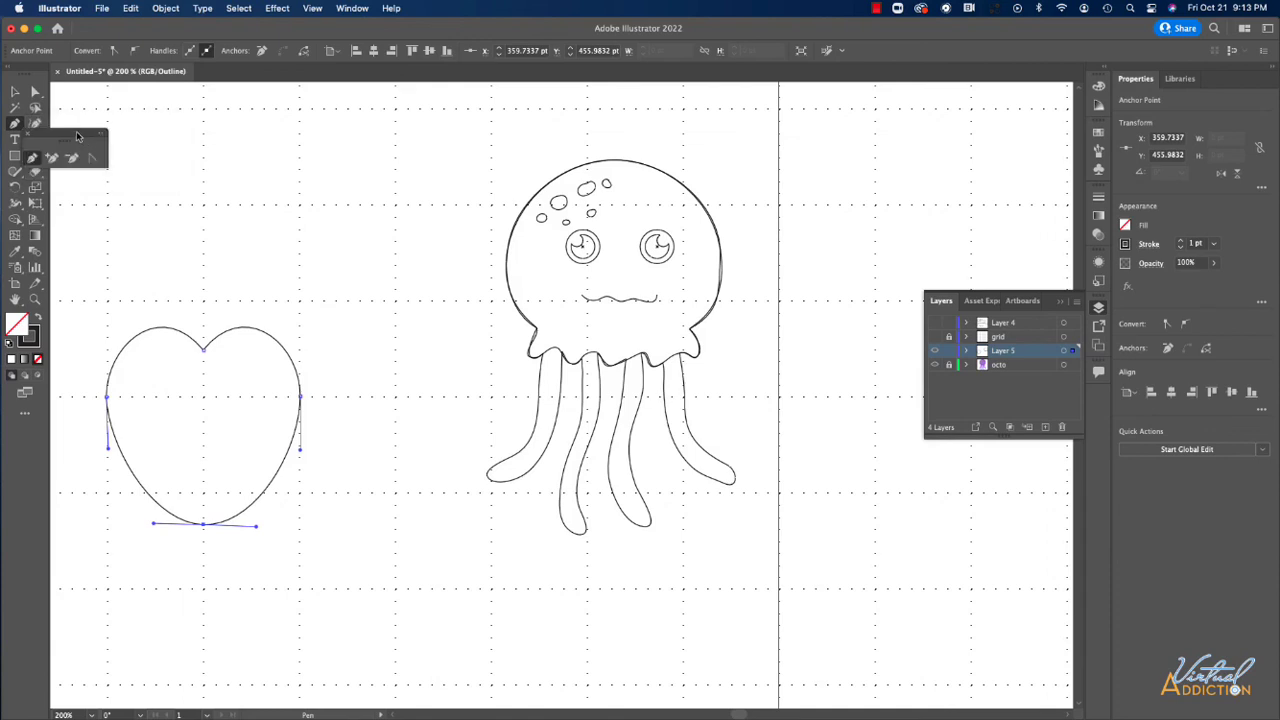
pyautogui.moveTo(78, 136); pyautogui.dragTo(226, 186)
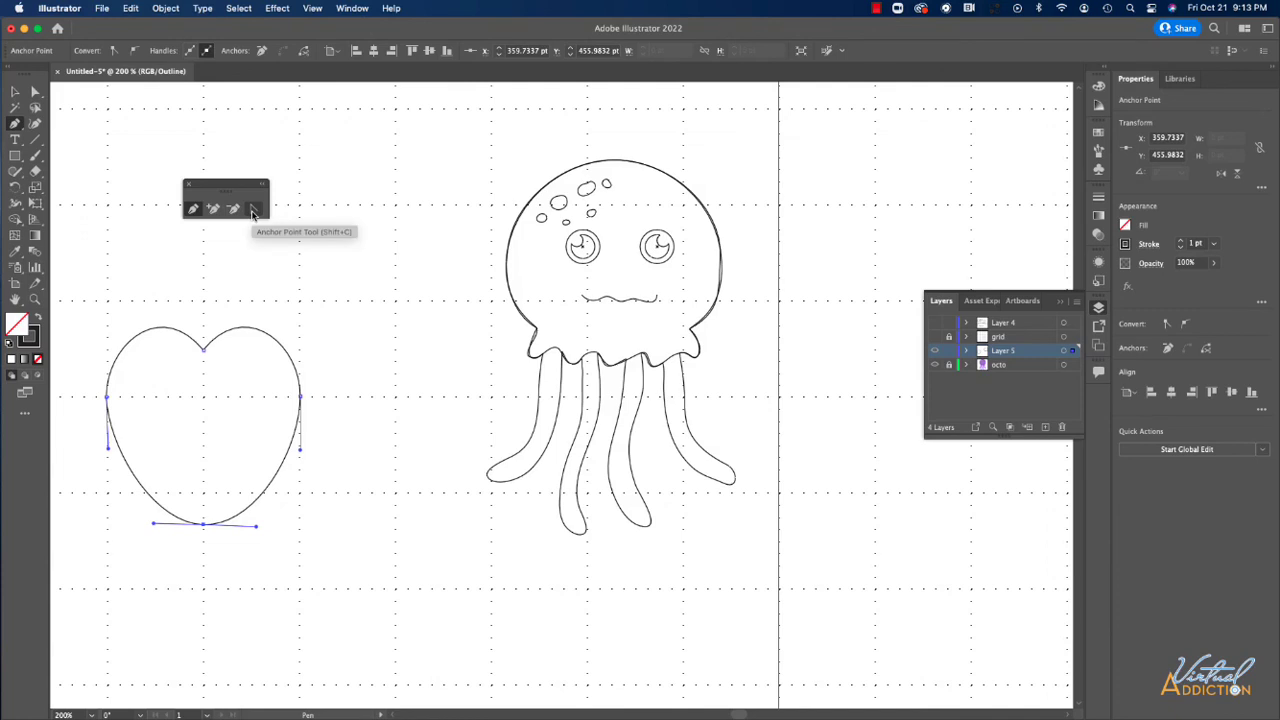
pyautogui.click(253, 212)
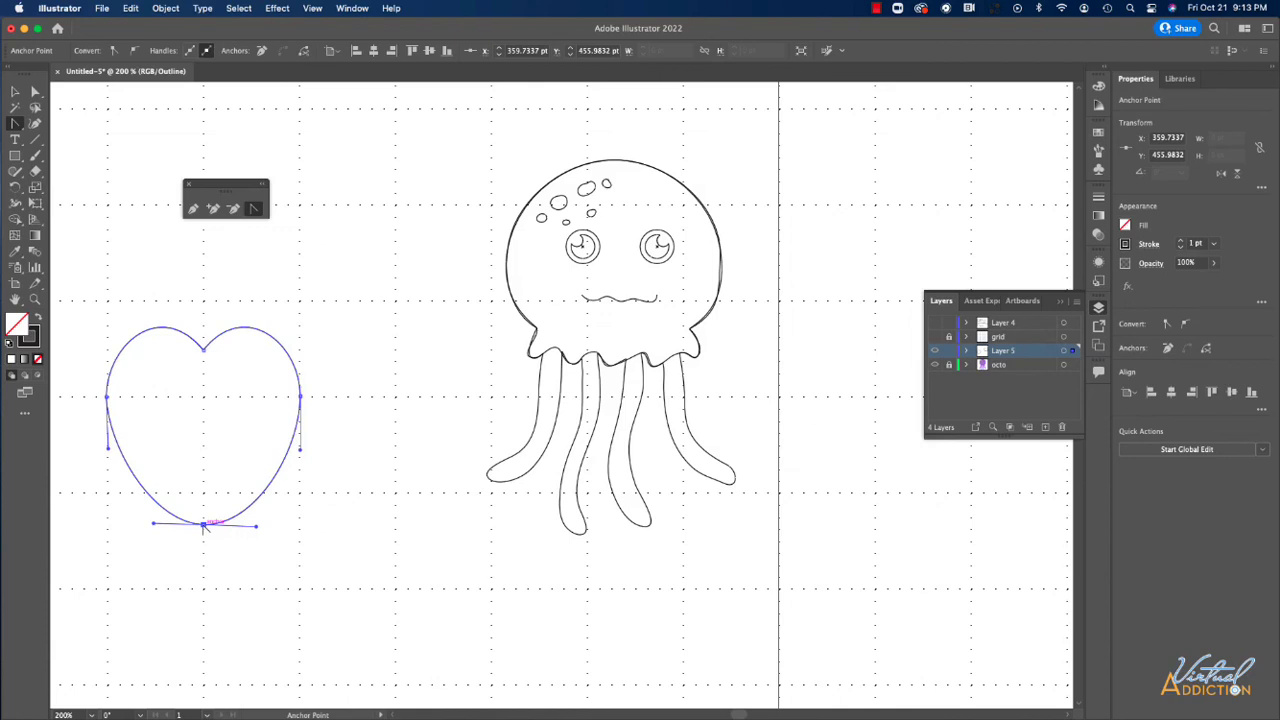
pyautogui.click(203, 525)
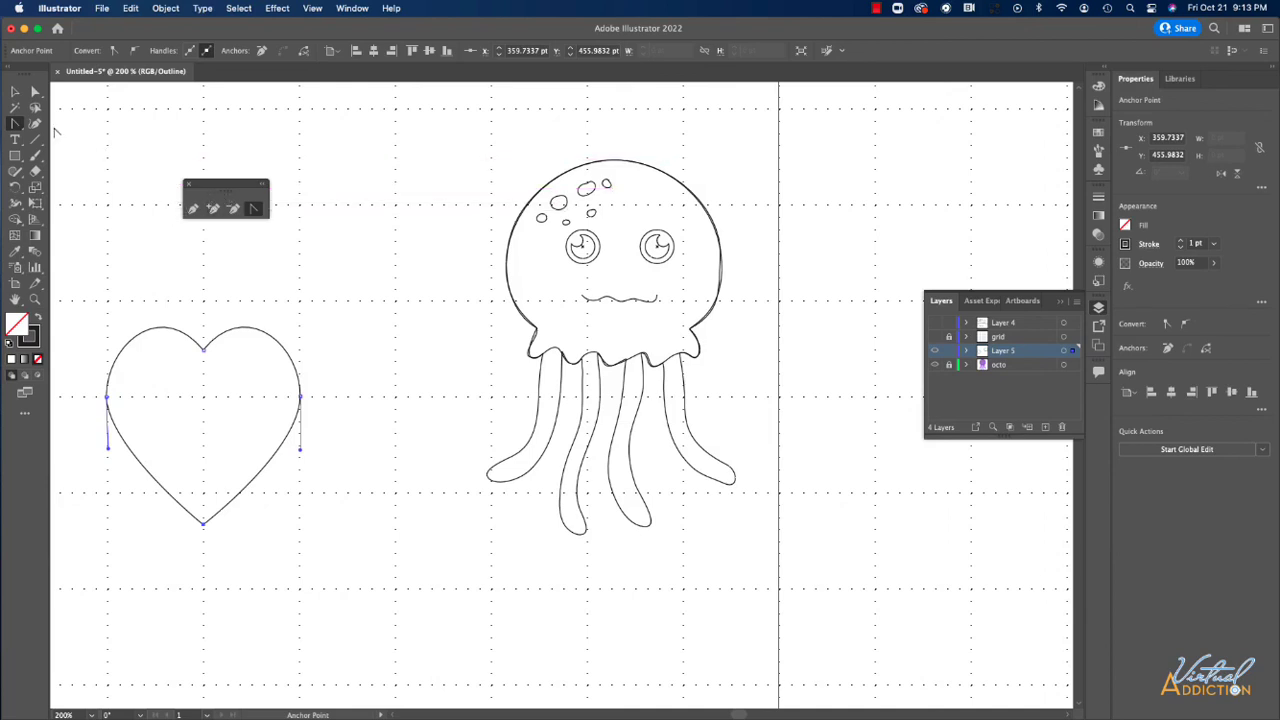
pyautogui.click(193, 208)
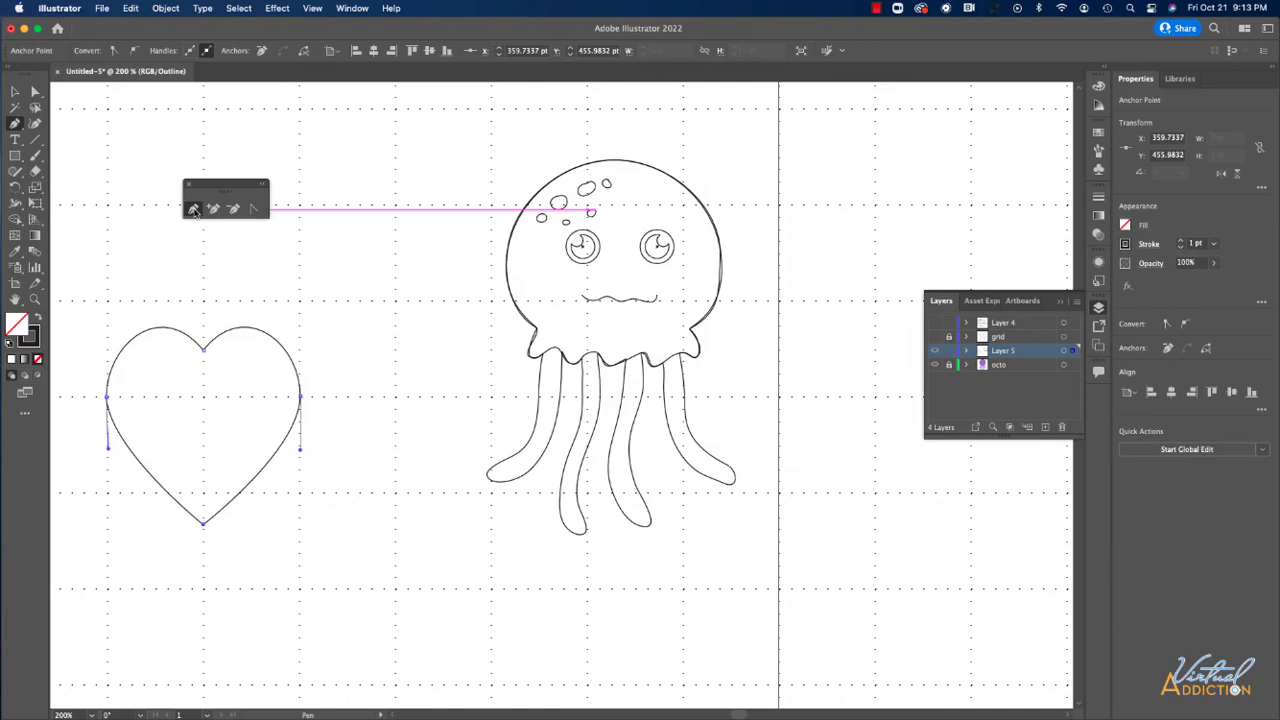